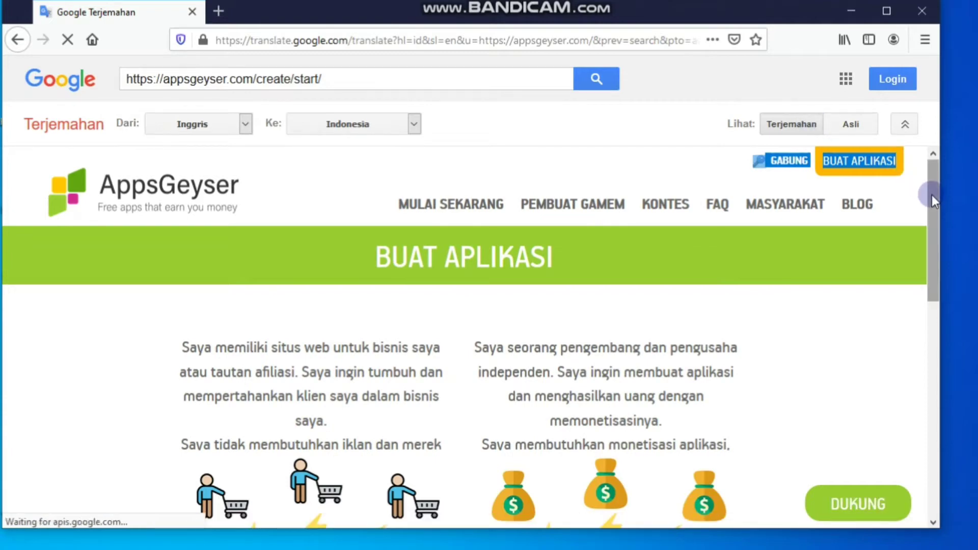
Step: Start creating an app for earning revenue and choose the Quiz (Ulangan) template
{"action": "left_click_drag", "start_coordinate": [930, 195], "coordinate": [942, 346]}
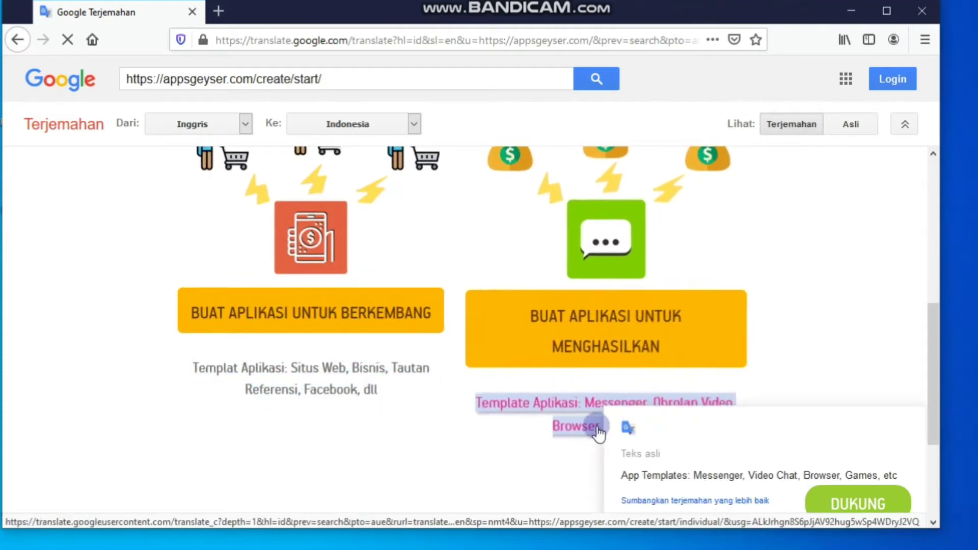
{"action": "left_click", "coordinate": [604, 300]}
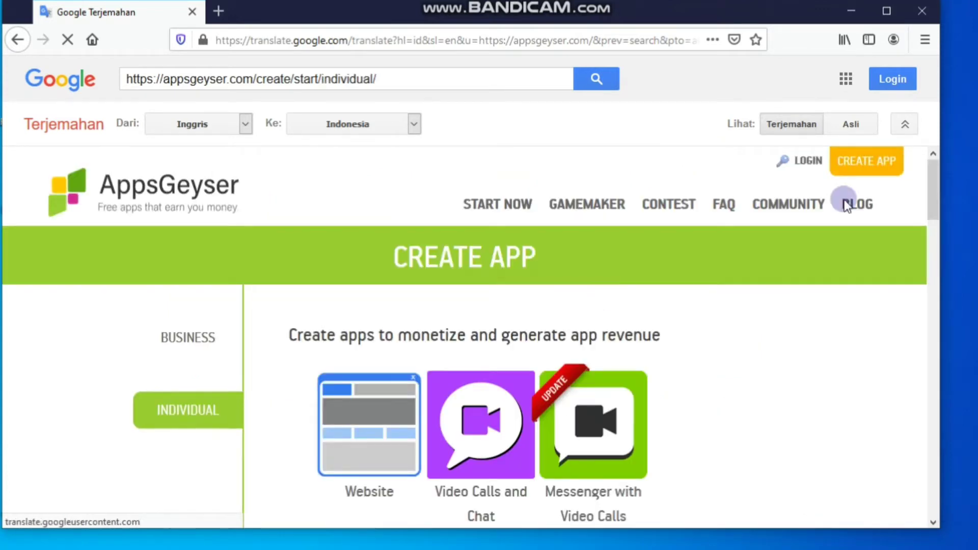
{"action": "left_click_drag", "start_coordinate": [931, 173], "coordinate": [940, 305]}
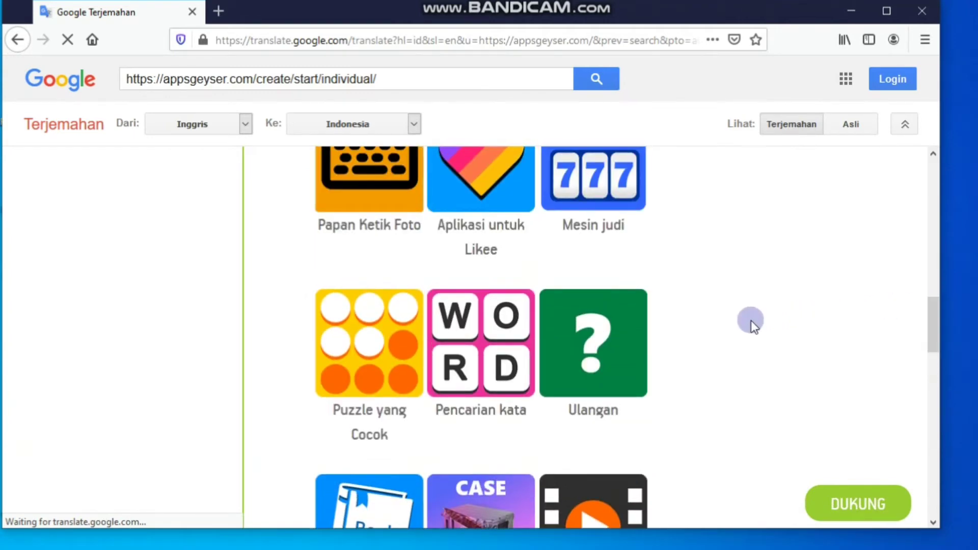
{"action": "left_click", "coordinate": [613, 359]}
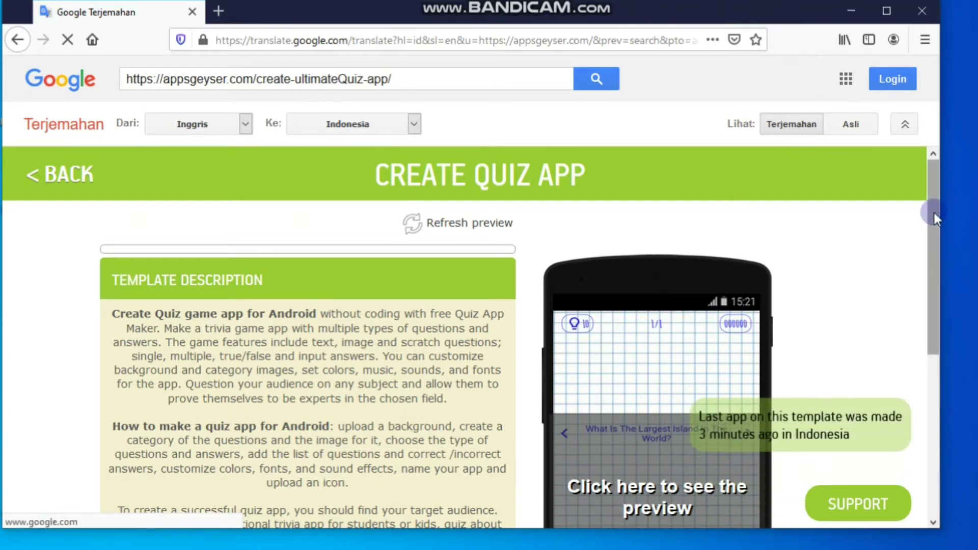
Step: Continue past the quiz template description to the app settings and maximize the browser window
{"action": "left_click_drag", "start_coordinate": [933, 213], "coordinate": [945, 305]}
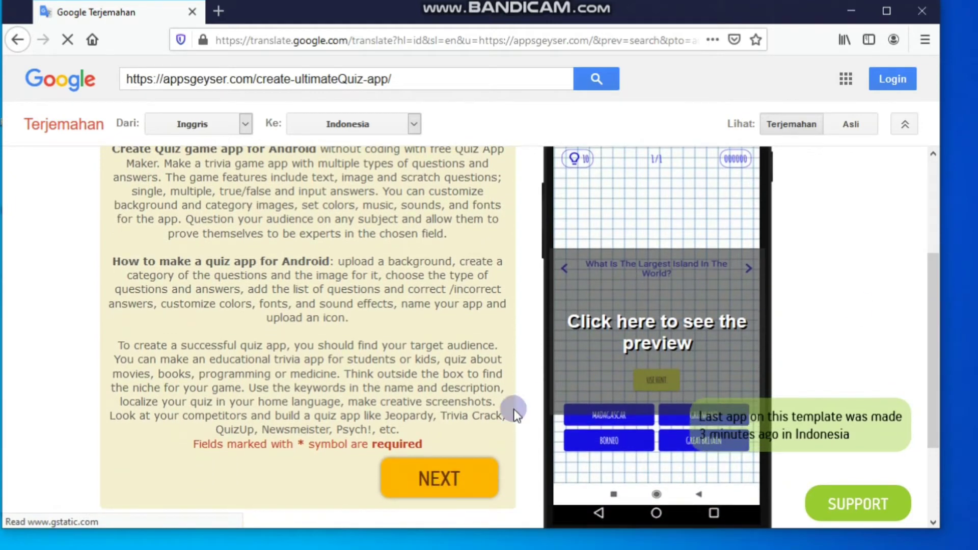
{"action": "left_click", "coordinate": [450, 475]}
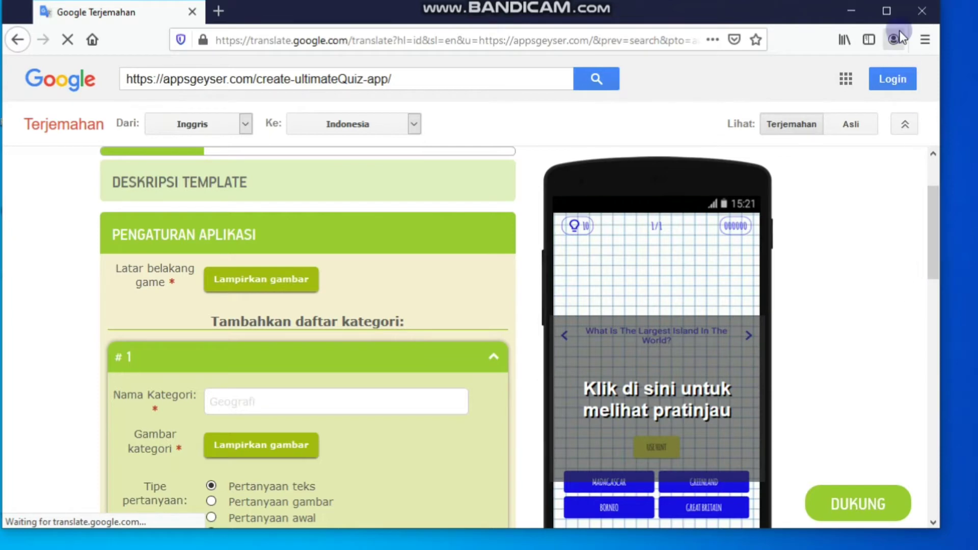
{"action": "left_click", "coordinate": [887, 11]}
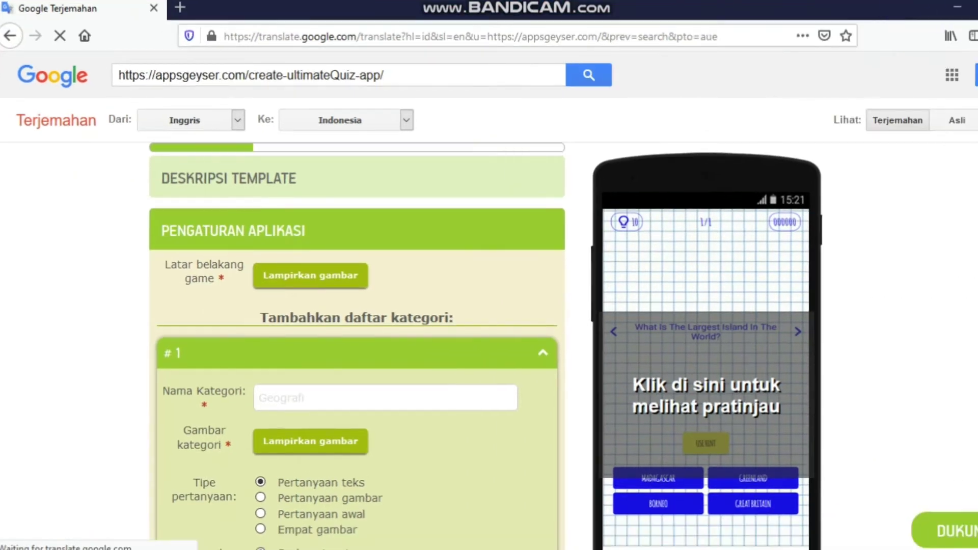
Step: Examine the quiz app's settings form, and look through the images in the Downloads folder in File Explorer
{"action": "scroll", "coordinate": [356, 346], "scroll_direction": "down", "scroll_amount": 3}
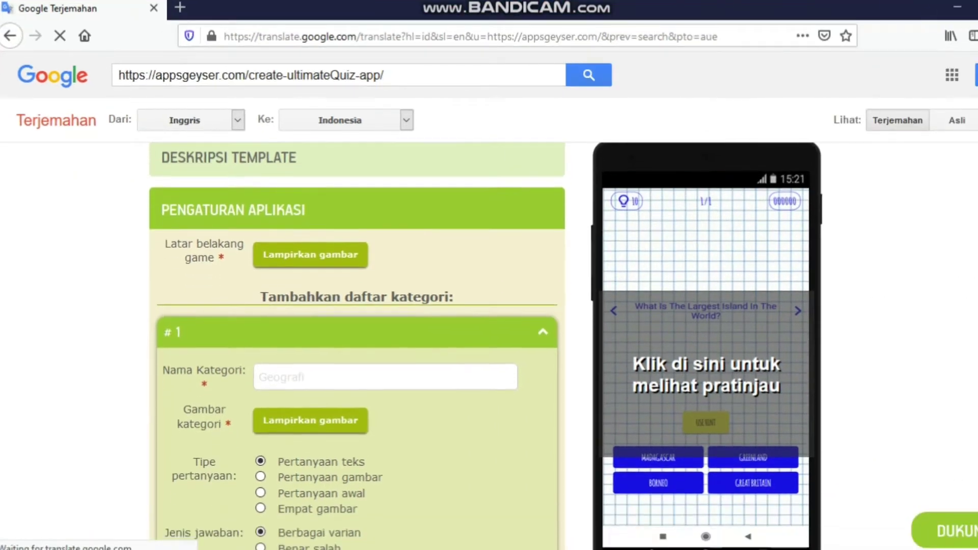
{"action": "scroll", "coordinate": [356, 346], "scroll_direction": "down", "scroll_amount": 9}
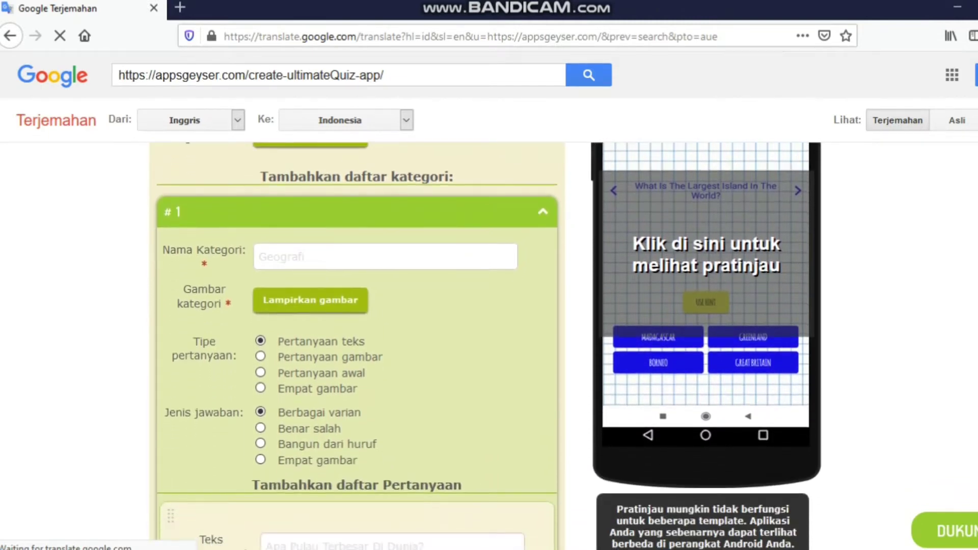
{"action": "scroll", "coordinate": [356, 346], "scroll_direction": "down", "scroll_amount": 6}
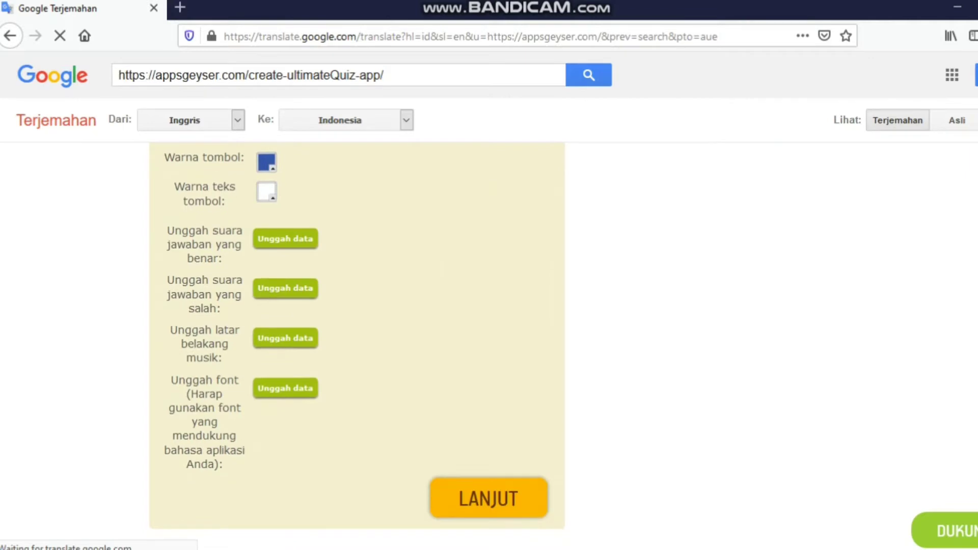
{"action": "scroll", "coordinate": [356, 346], "scroll_direction": "up", "scroll_amount": 15}
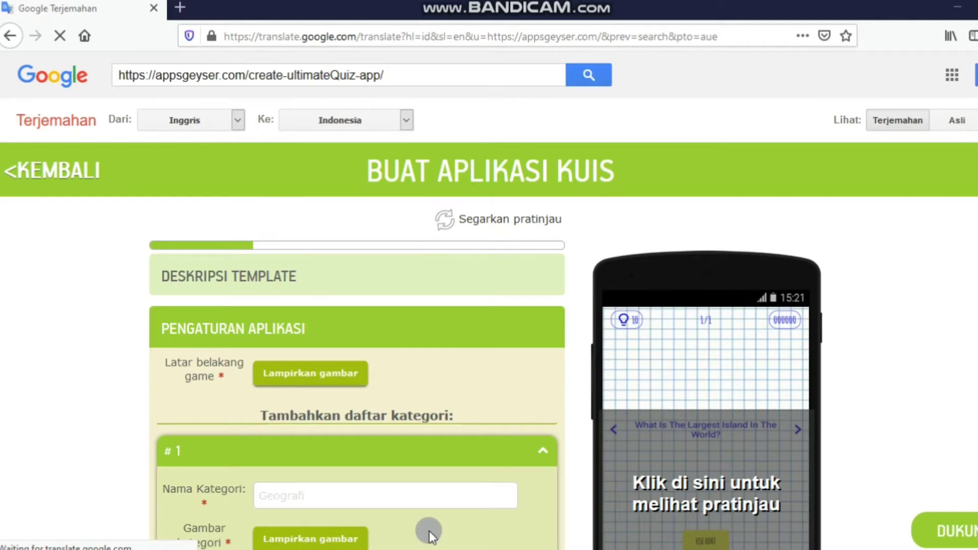
{"action": "key", "text": "super+e"}
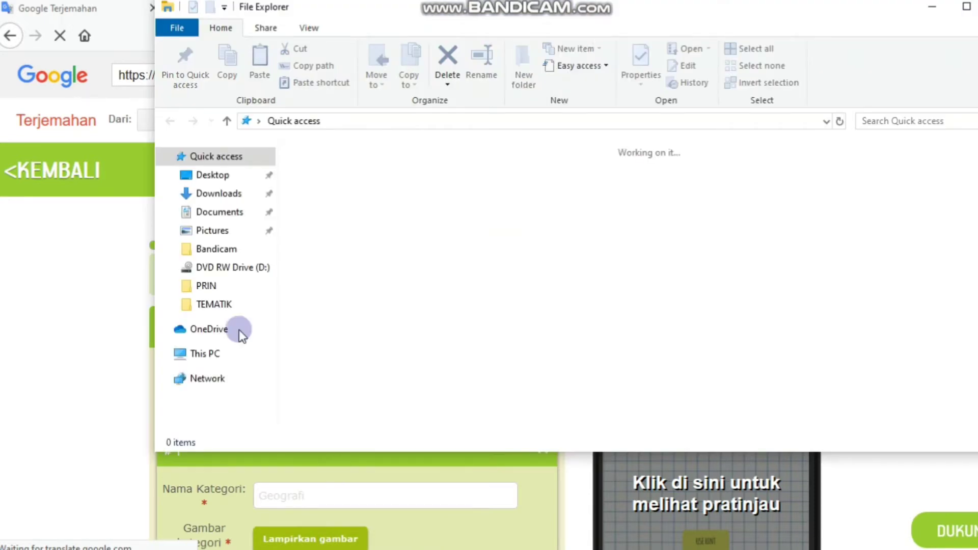
{"action": "left_click", "coordinate": [209, 195]}
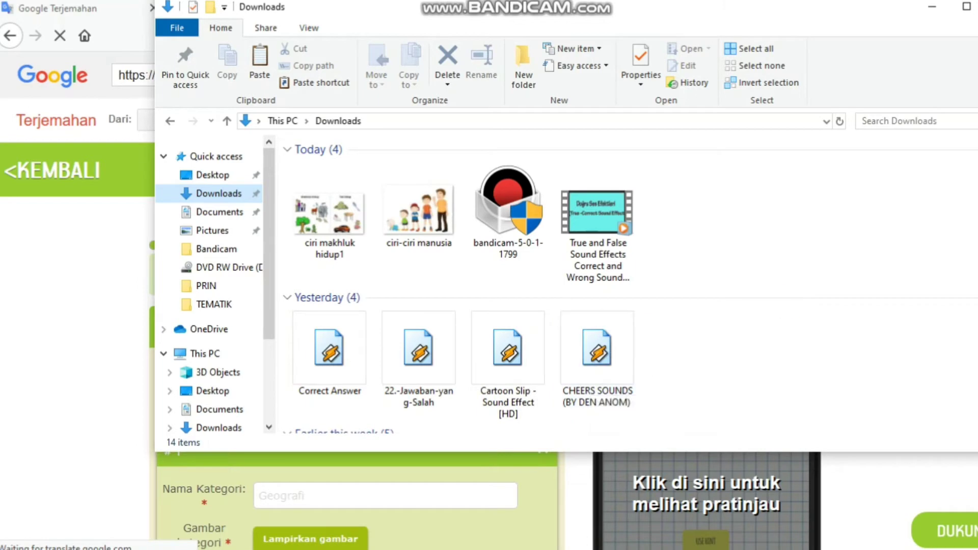
{"action": "scroll", "coordinate": [630, 284], "scroll_direction": "down", "scroll_amount": 3}
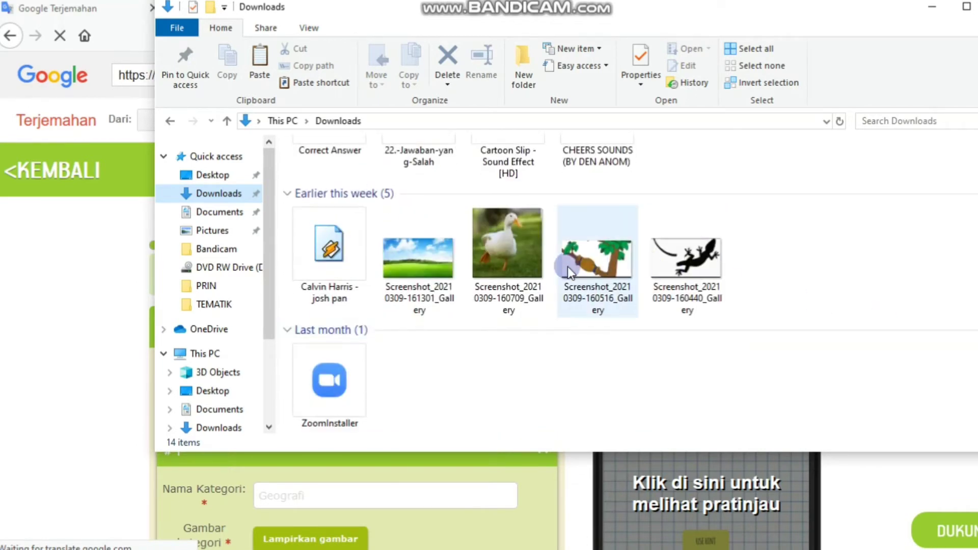
{"action": "key", "text": "alt+Tab"}
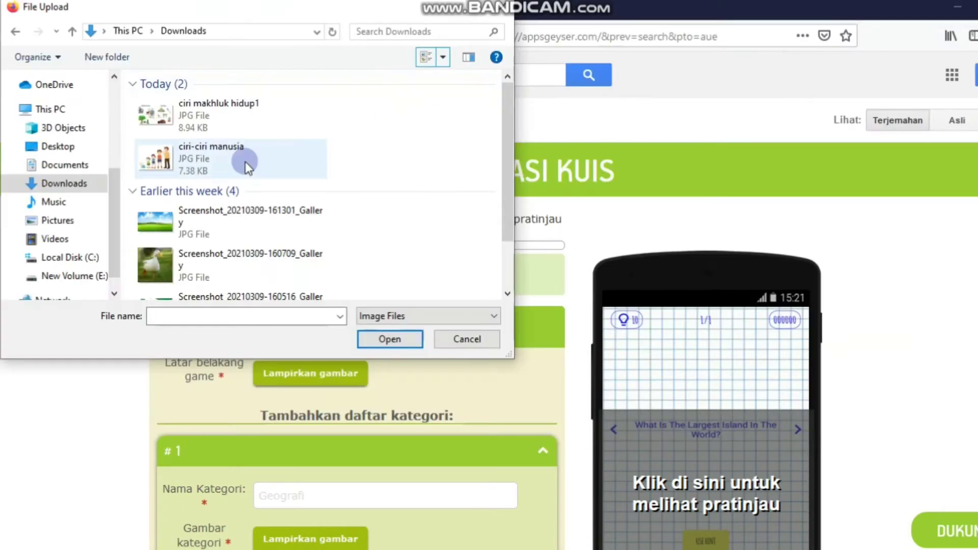
{"action": "left_click", "coordinate": [226, 232]}
{"action": "left_click", "coordinate": [399, 337]}
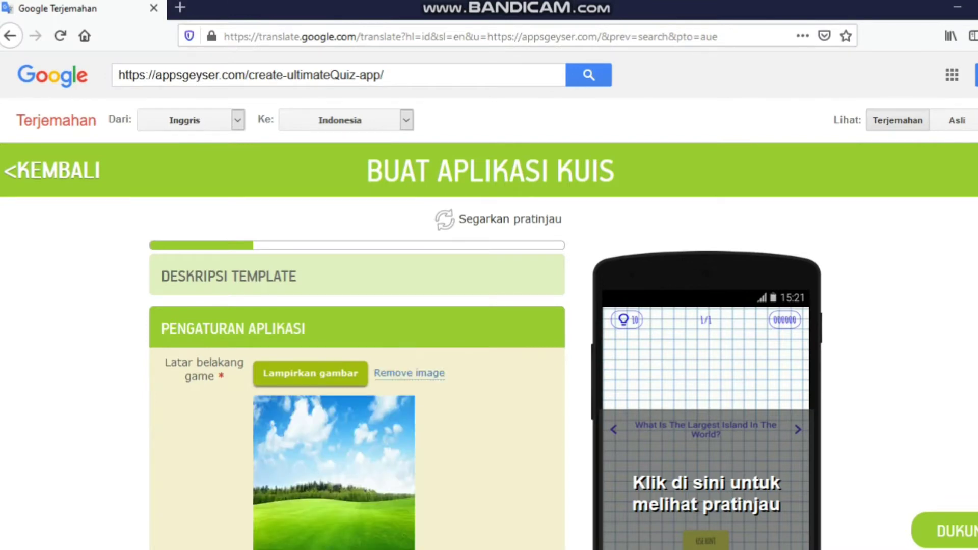
Step: Name the first category "Ciri-ciri makhluk hidup"
{"action": "scroll", "coordinate": [489, 347], "scroll_direction": "down", "scroll_amount": 2}
{"action": "scroll", "coordinate": [356, 346], "scroll_direction": "down", "scroll_amount": 3}
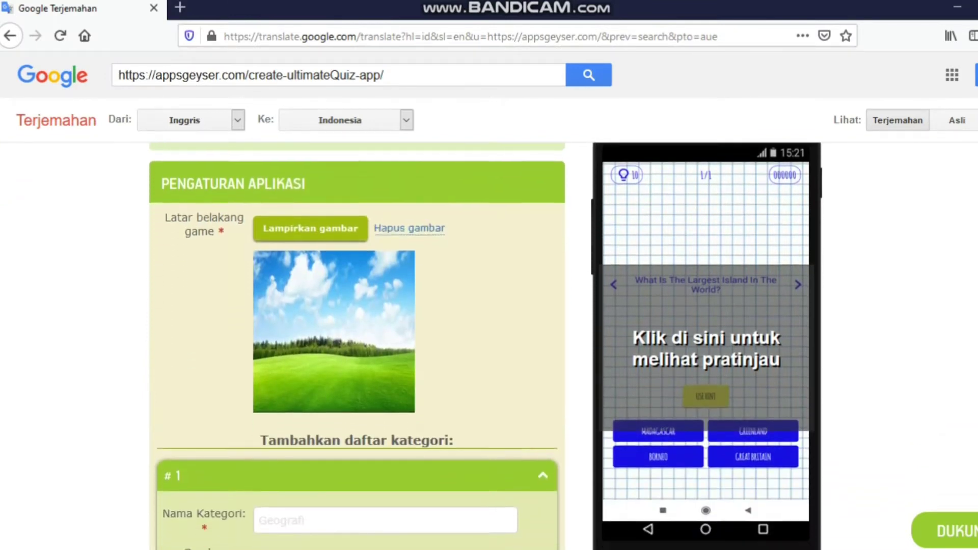
{"action": "scroll", "coordinate": [356, 346], "scroll_direction": "down", "scroll_amount": 4}
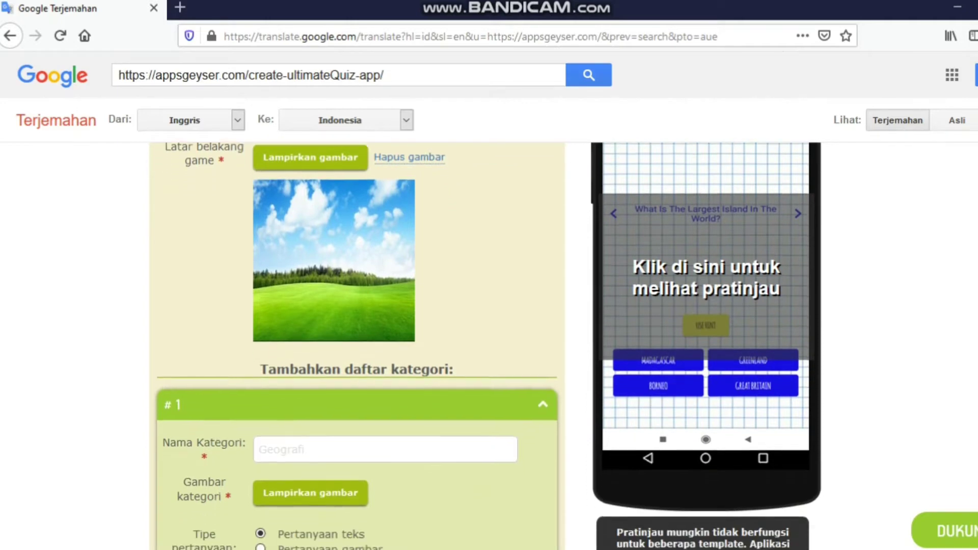
{"action": "scroll", "coordinate": [488, 344], "scroll_direction": "up", "scroll_amount": 1}
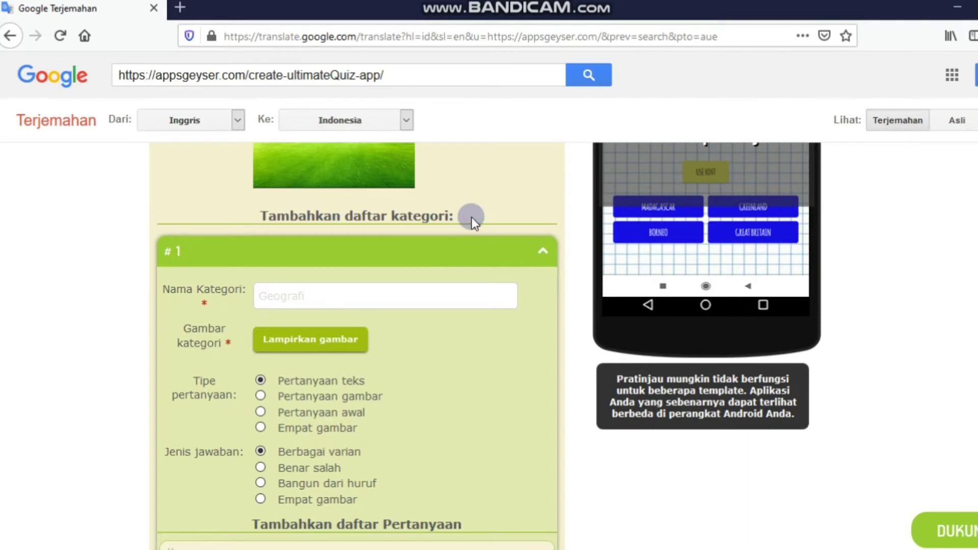
{"action": "left_click", "coordinate": [343, 292]}
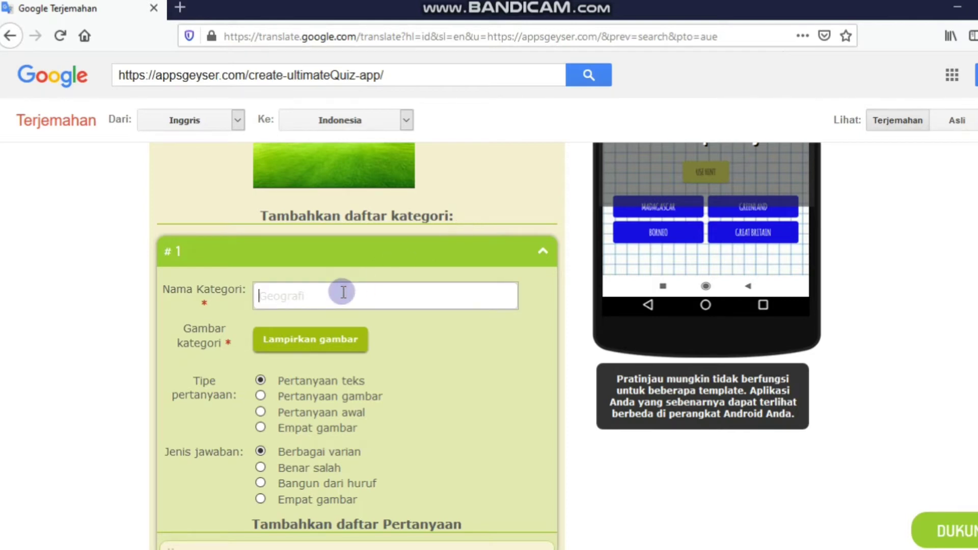
{"action": "type", "text": "ciri makhluk hidup"}
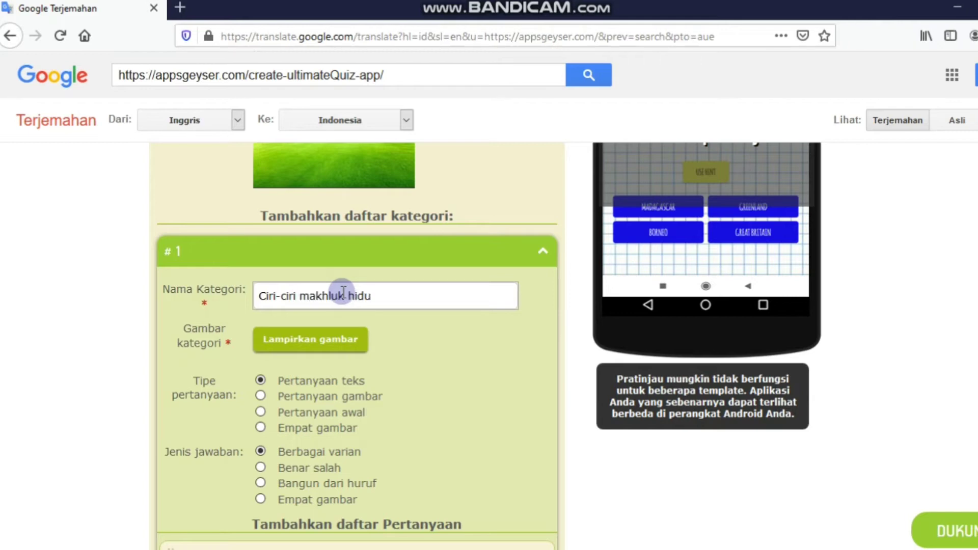
Step: Attach the image "ciri makhluk hidup1" as the category image, cropped to its "Makhluk hidup" half
{"action": "left_click", "coordinate": [313, 343]}
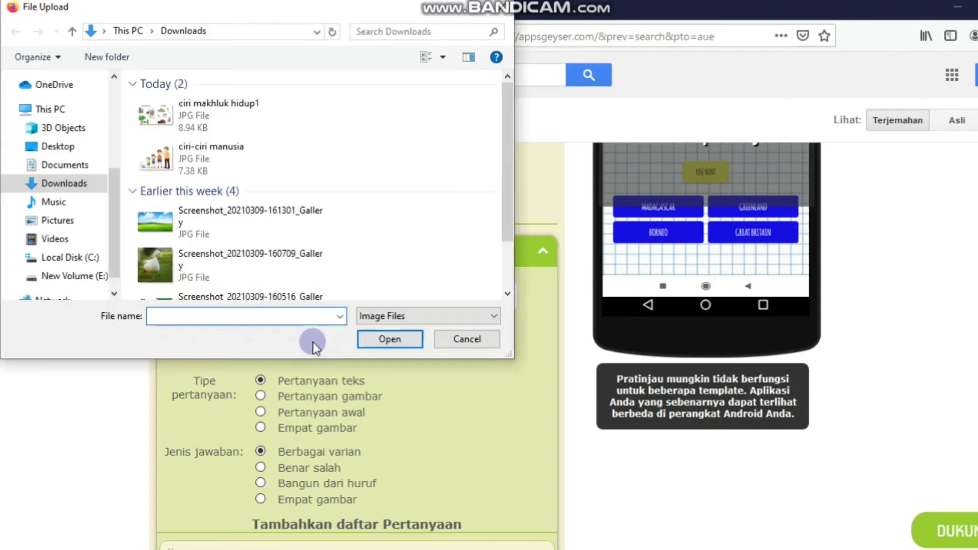
{"action": "left_click", "coordinate": [192, 112]}
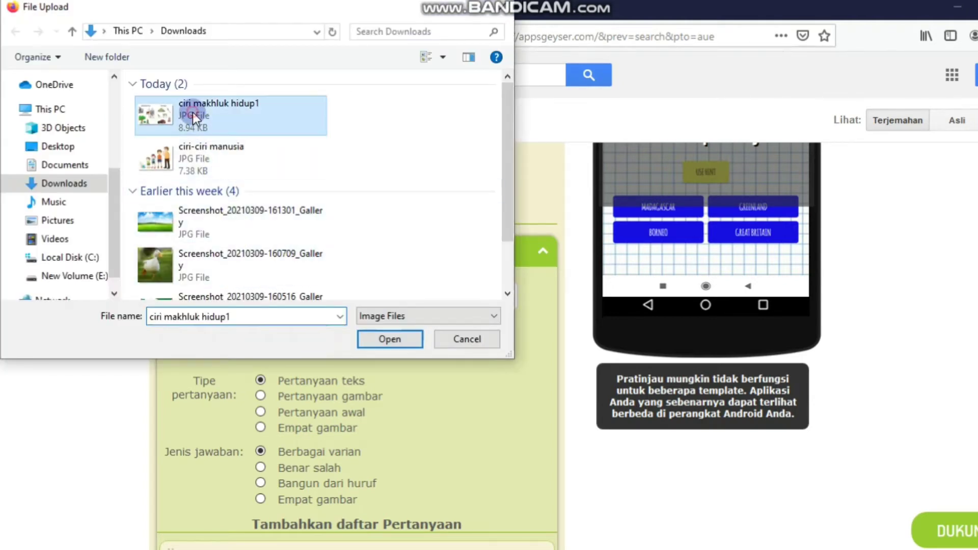
{"action": "left_click", "coordinate": [398, 337]}
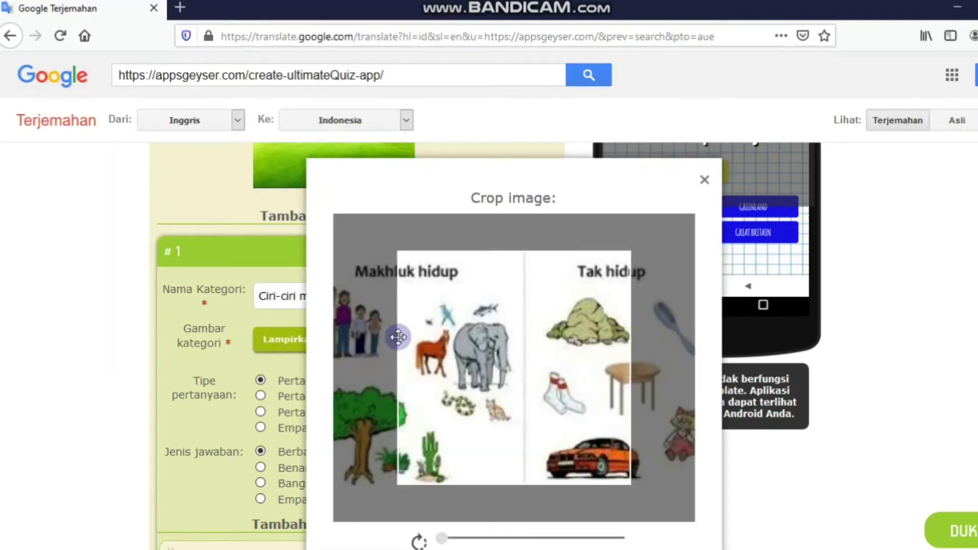
{"action": "left_click_drag", "start_coordinate": [543, 331], "coordinate": [672, 345]}
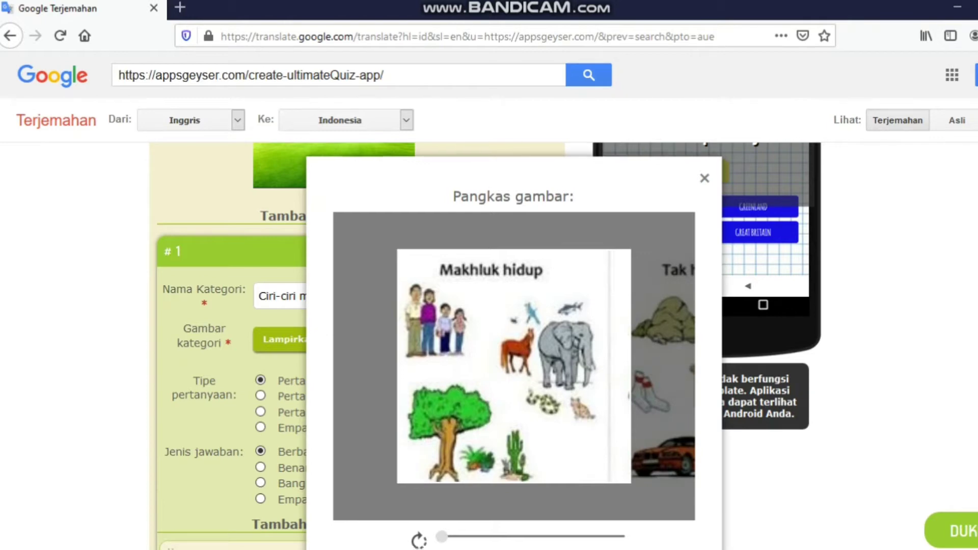
{"action": "scroll", "coordinate": [710, 370], "scroll_direction": "down", "scroll_amount": 3}
{"action": "left_click", "coordinate": [533, 512]}
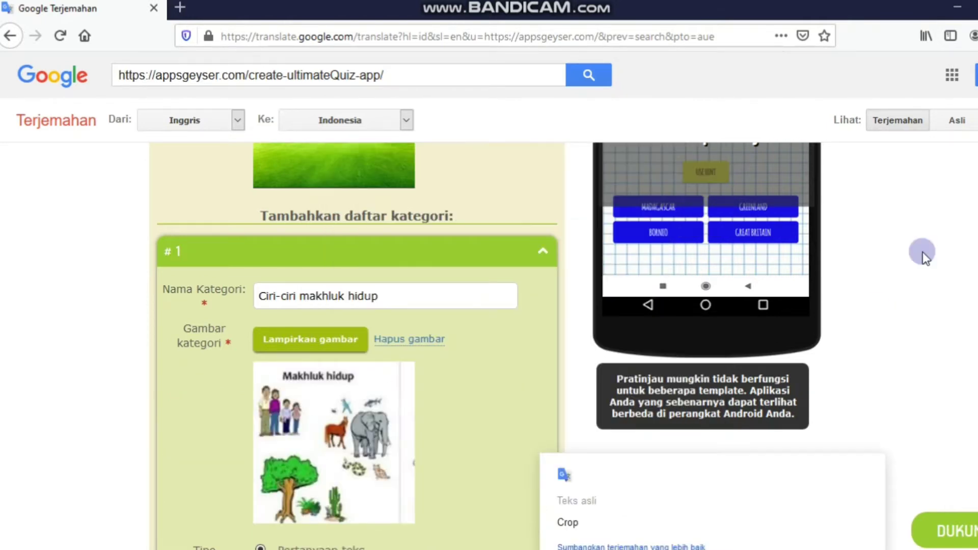
Step: Select Berbagai varian as the answer type for category 1
{"action": "scroll", "coordinate": [357, 346], "scroll_direction": "down", "scroll_amount": 3}
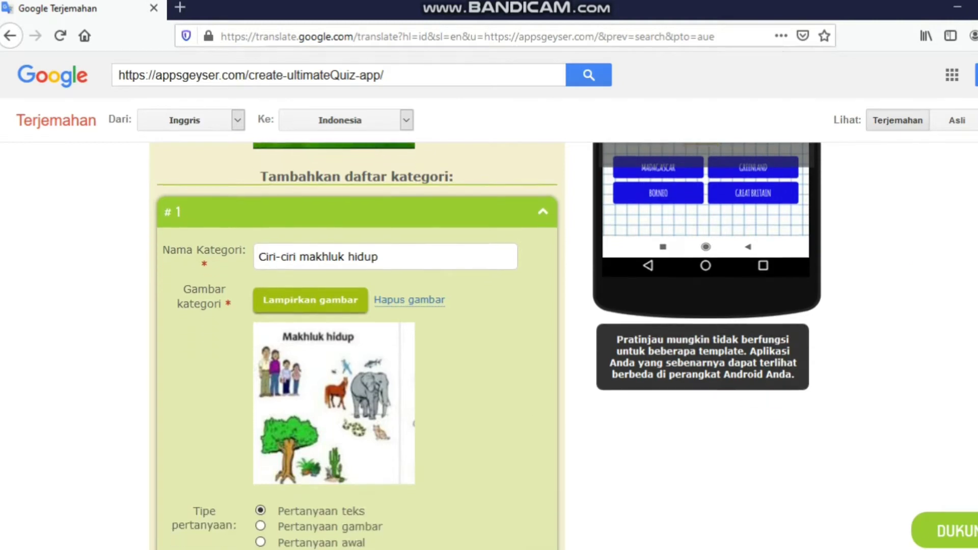
{"action": "scroll", "coordinate": [356, 346], "scroll_direction": "down", "scroll_amount": 5}
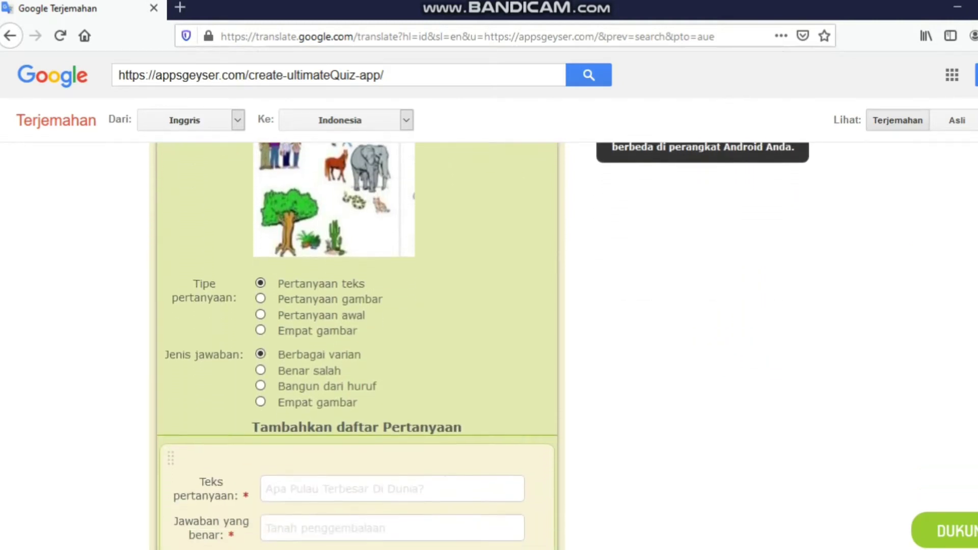
{"action": "scroll", "coordinate": [356, 346], "scroll_direction": "up", "scroll_amount": 4}
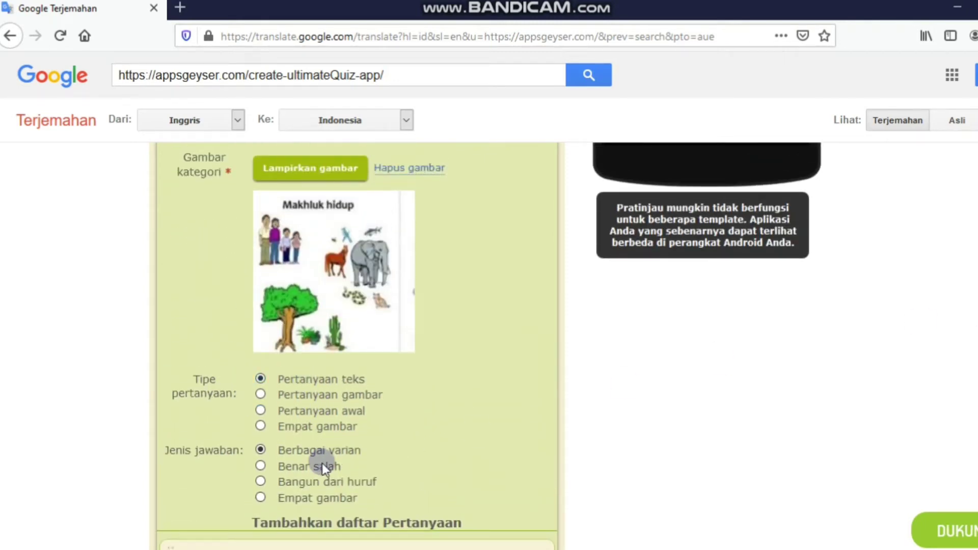
{"action": "left_click", "coordinate": [313, 452]}
{"action": "left_click", "coordinate": [827, 356]}
{"action": "scroll", "coordinate": [566, 250], "scroll_direction": "down", "scroll_amount": 6}
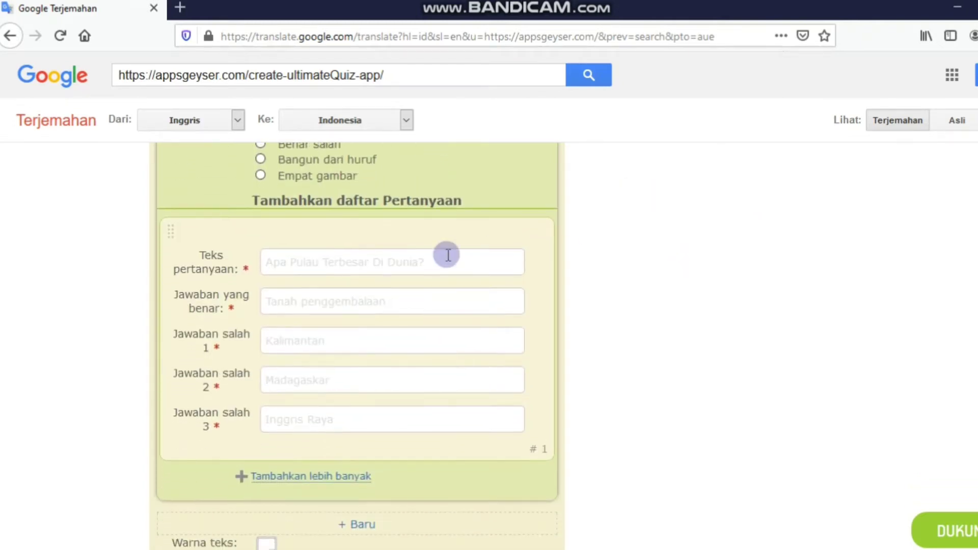
Step: Enter "Ciri-ciri tumbuhan kaktus adalah" as the text of the first question
{"action": "left_click", "coordinate": [434, 253]}
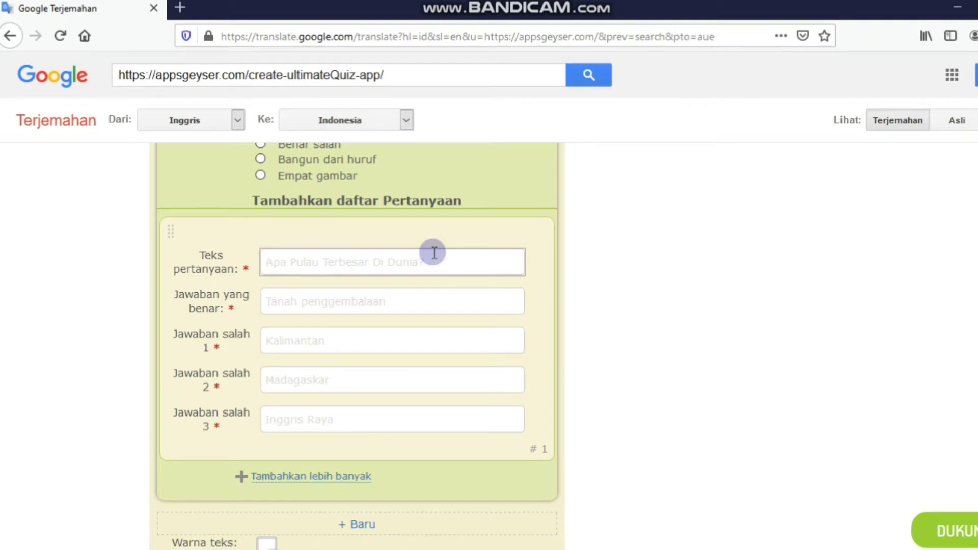
{"action": "type", "text": "C"}
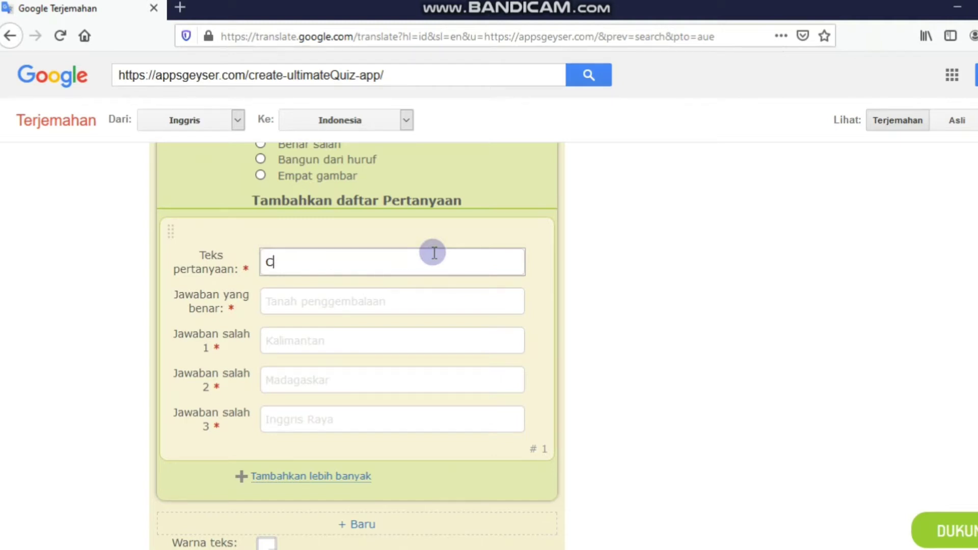
{"action": "type", "text": "iri-ciri "}
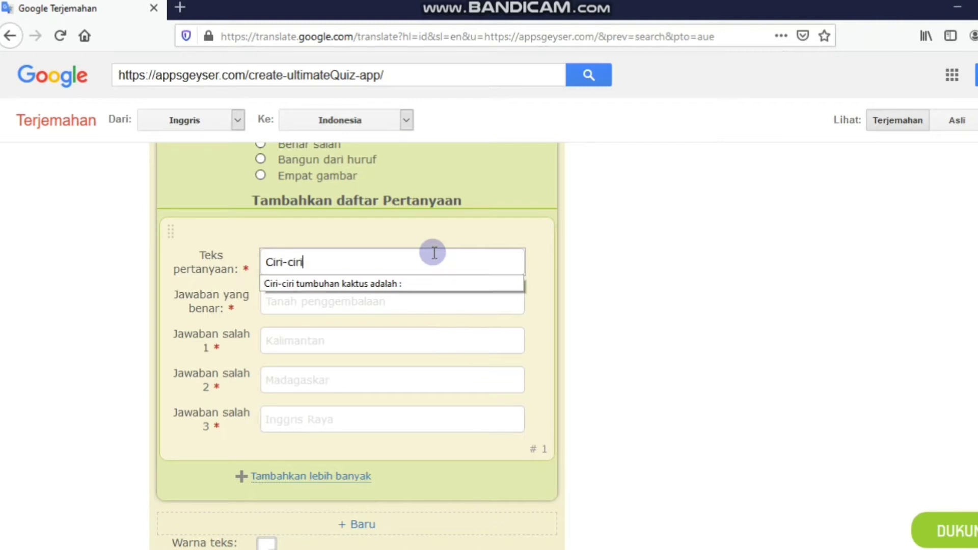
{"action": "type", "text": "tumbuhan kak"}
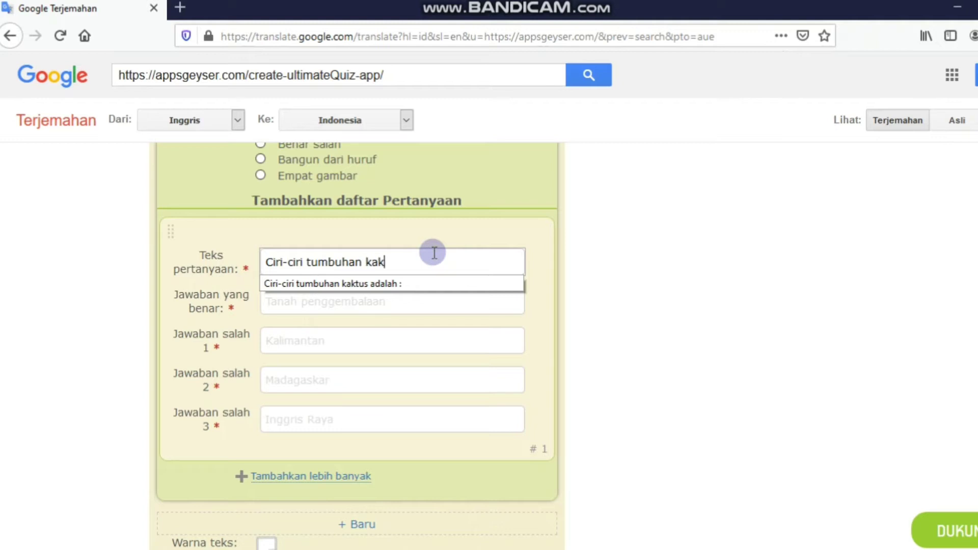
{"action": "type", "text": "tus adalah"}
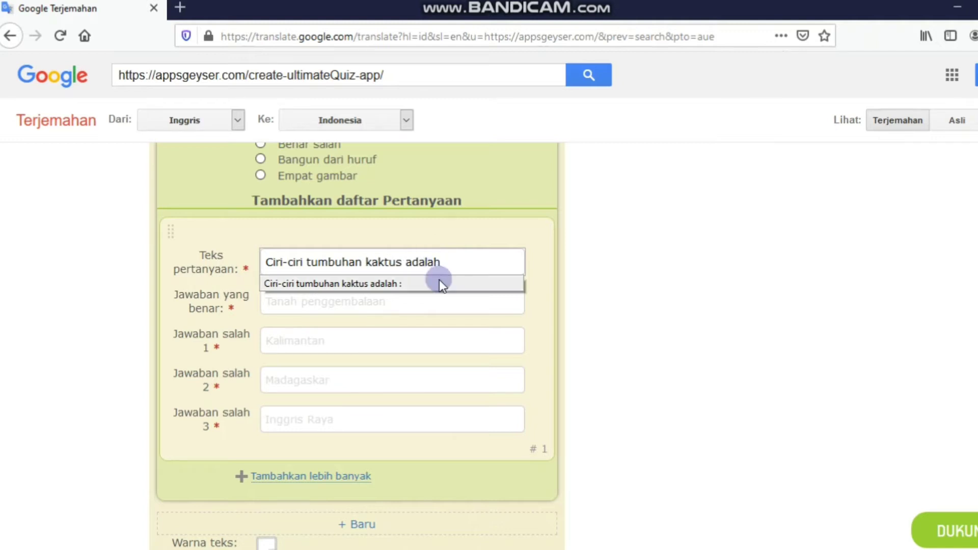
Step: Complete the first question's text as "Ciri-ciri tumbuhan kaktus adalah :" and enter "Batang berair dan daun kecil" as its correct answer
{"action": "left_click", "coordinate": [358, 286]}
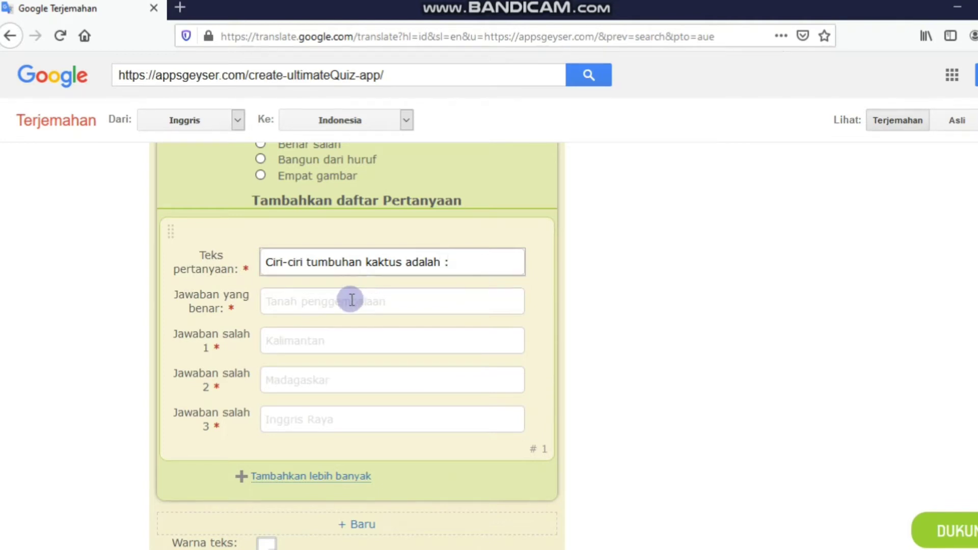
{"action": "left_click", "coordinate": [351, 299]}
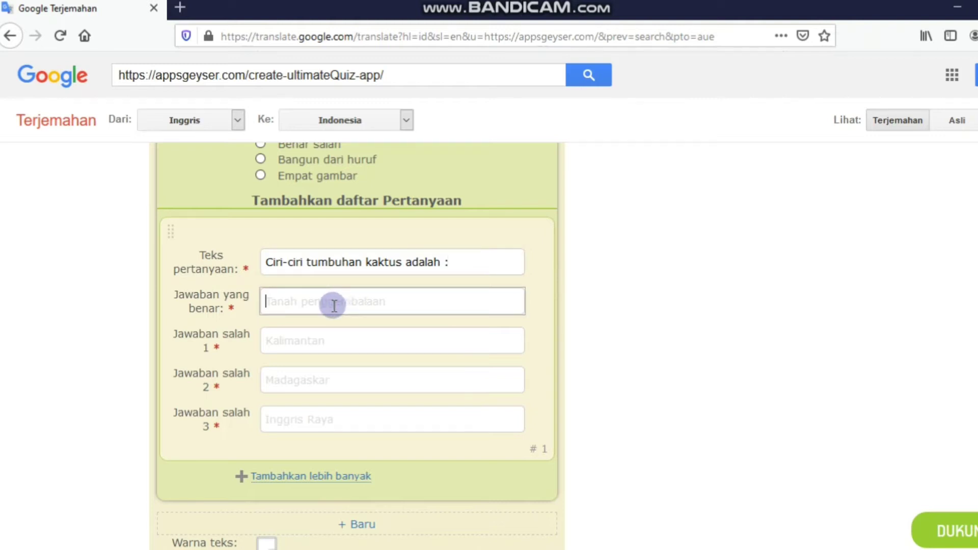
{"action": "type", "text": "b"}
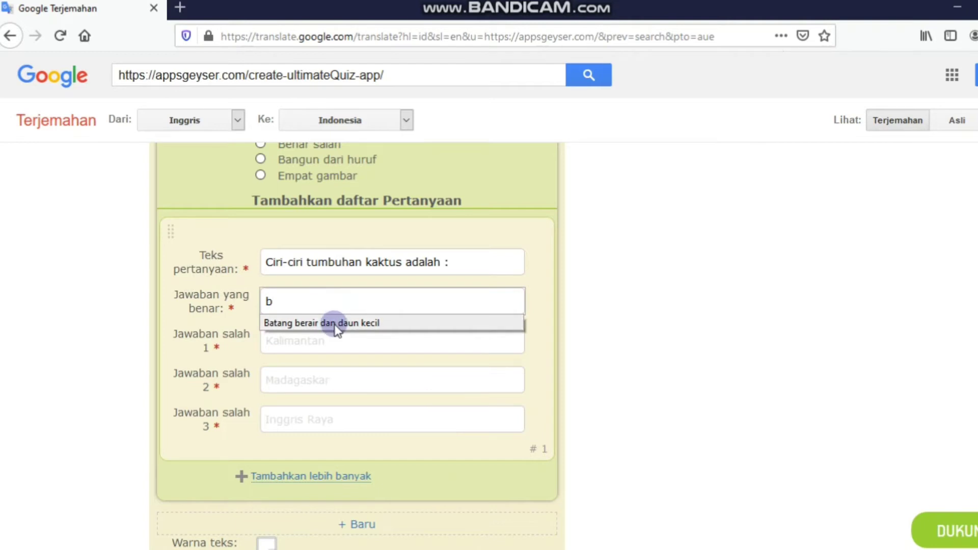
{"action": "left_click", "coordinate": [335, 324]}
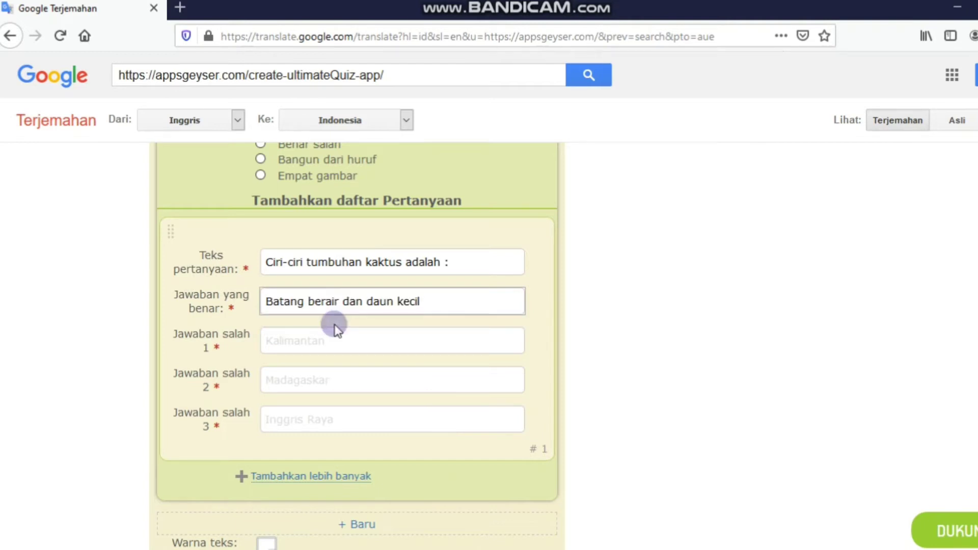
Step: Enter the first question's three wrong answers: "Berdaun lebar", "Batang besar dan daun lebar" and "Batang berongga dan daun lebar"
{"action": "left_click", "coordinate": [332, 345]}
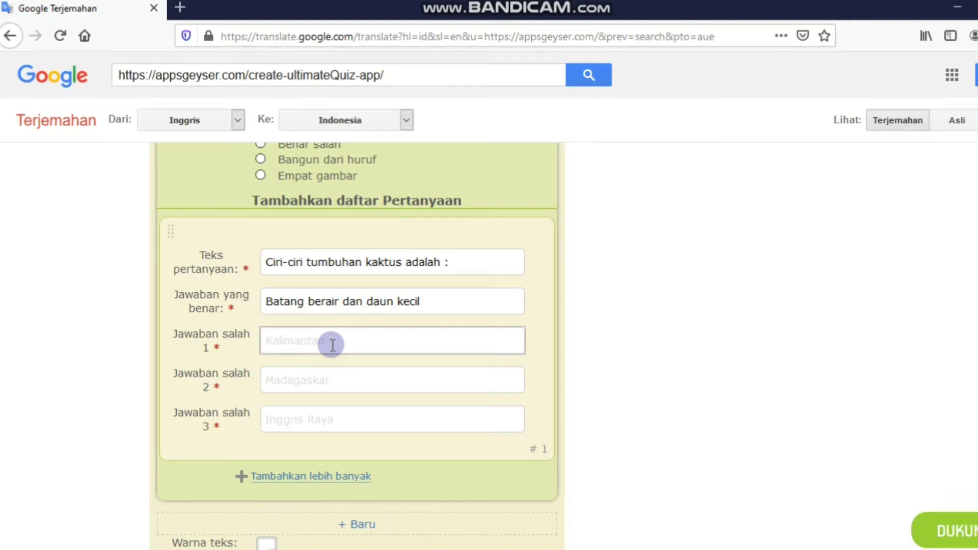
{"action": "type", "text": "b"}
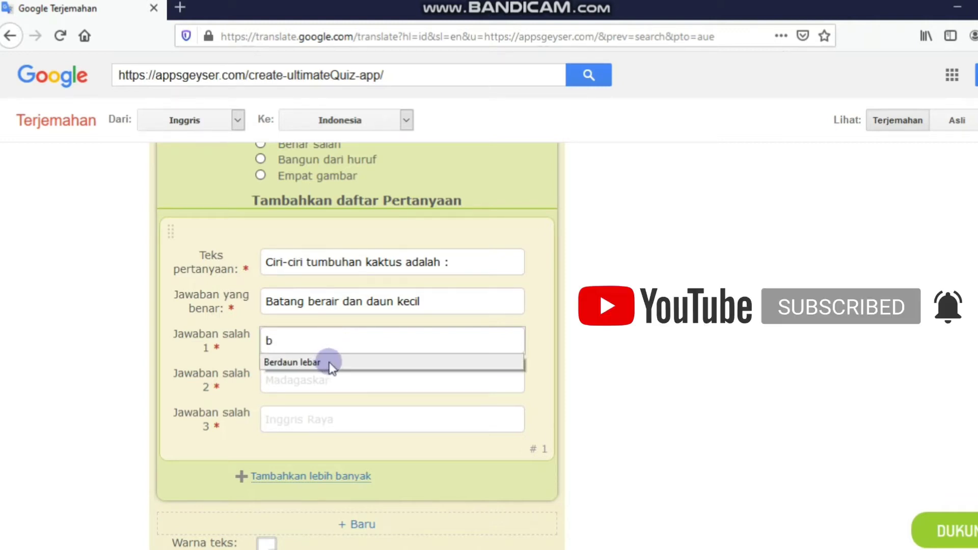
{"action": "left_click", "coordinate": [330, 362]}
{"action": "left_click", "coordinate": [332, 376]}
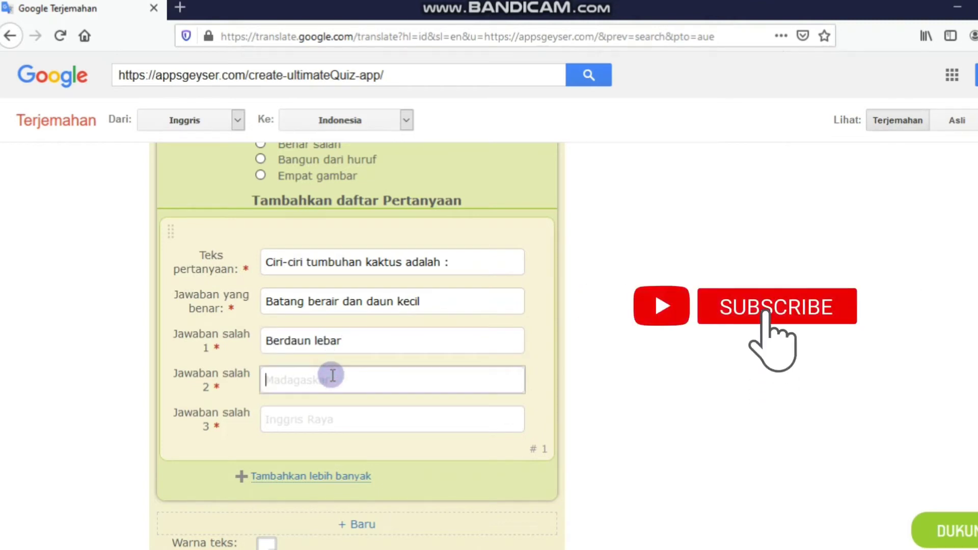
{"action": "type", "text": "b"}
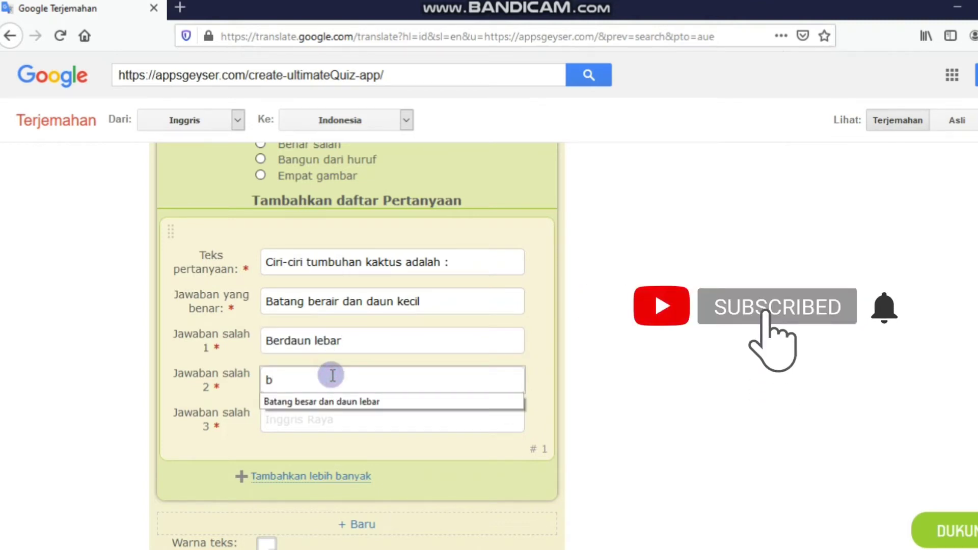
{"action": "left_click", "coordinate": [342, 401]}
{"action": "left_click", "coordinate": [345, 420]}
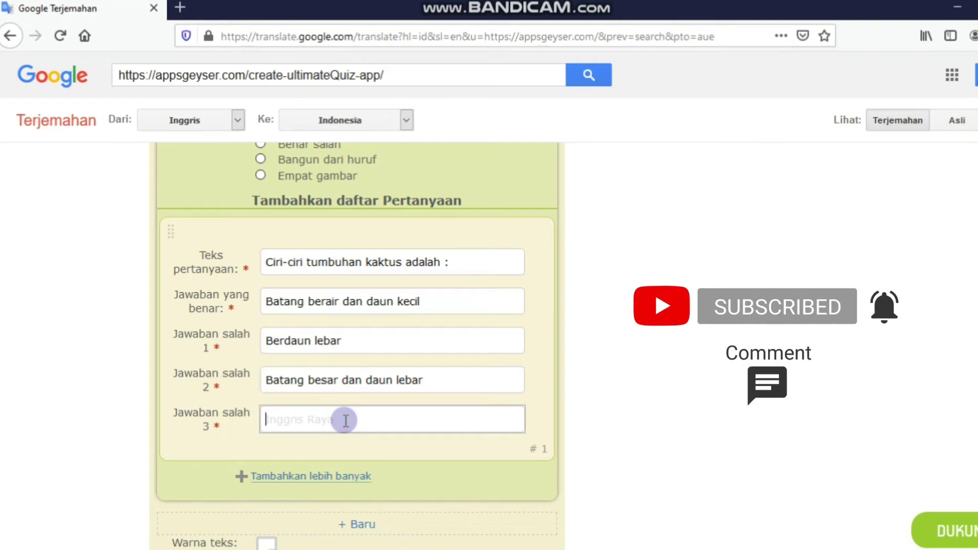
{"action": "type", "text": "b"}
{"action": "left_click", "coordinate": [360, 442]}
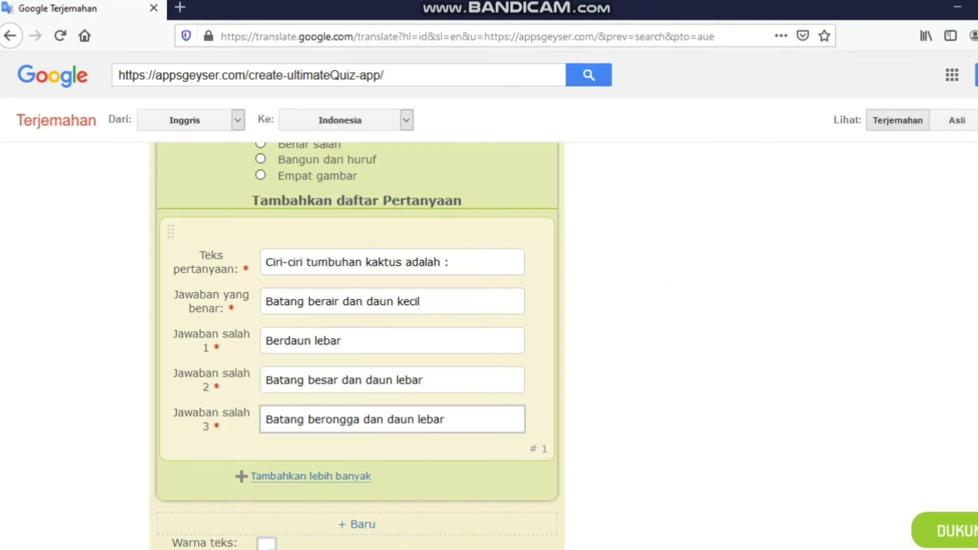
Step: Review the background image, category 1's name, image and type settings, and the first question with its answers
{"action": "scroll", "coordinate": [357, 346], "scroll_direction": "up", "scroll_amount": 5}
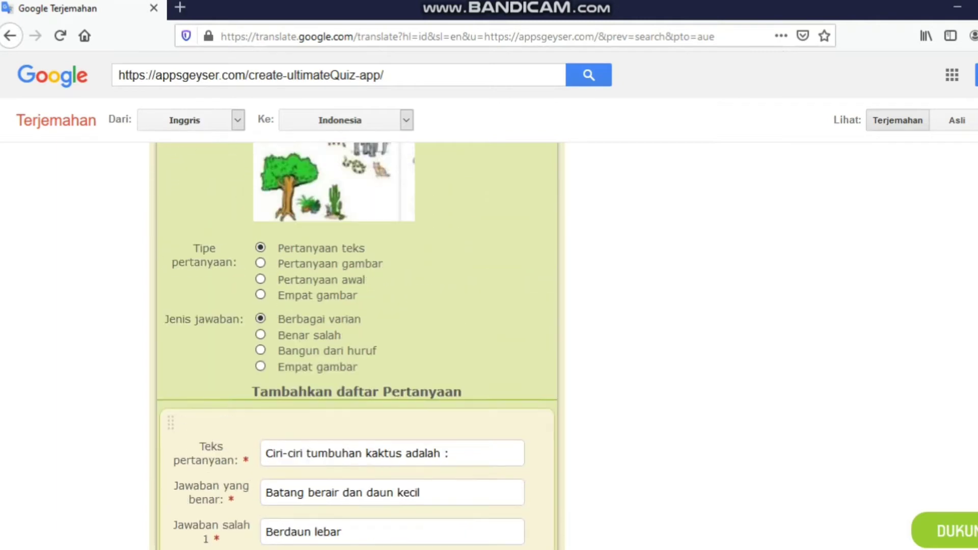
{"action": "scroll", "coordinate": [356, 346], "scroll_direction": "up", "scroll_amount": 6}
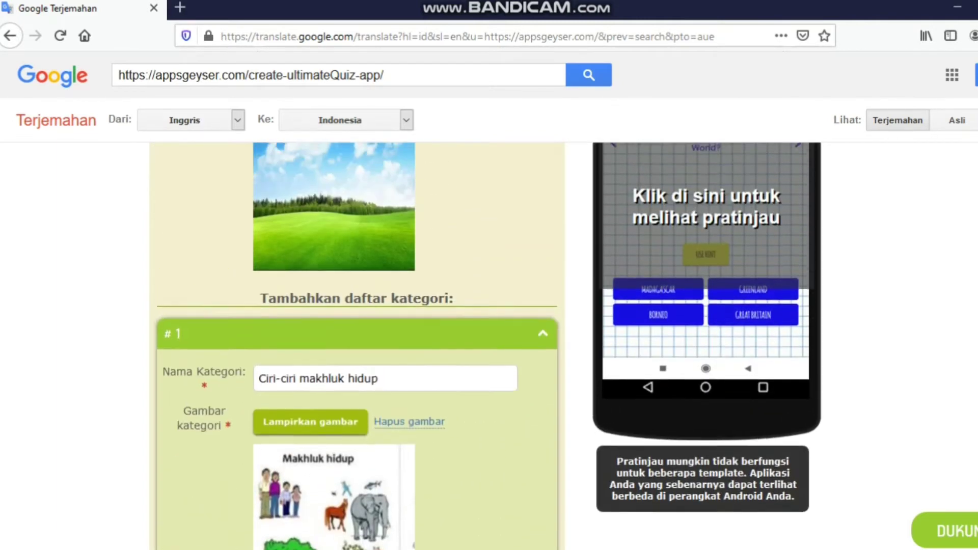
{"action": "scroll", "coordinate": [357, 346], "scroll_direction": "down", "scroll_amount": 2}
{"action": "scroll", "coordinate": [356, 346], "scroll_direction": "up", "scroll_amount": 5}
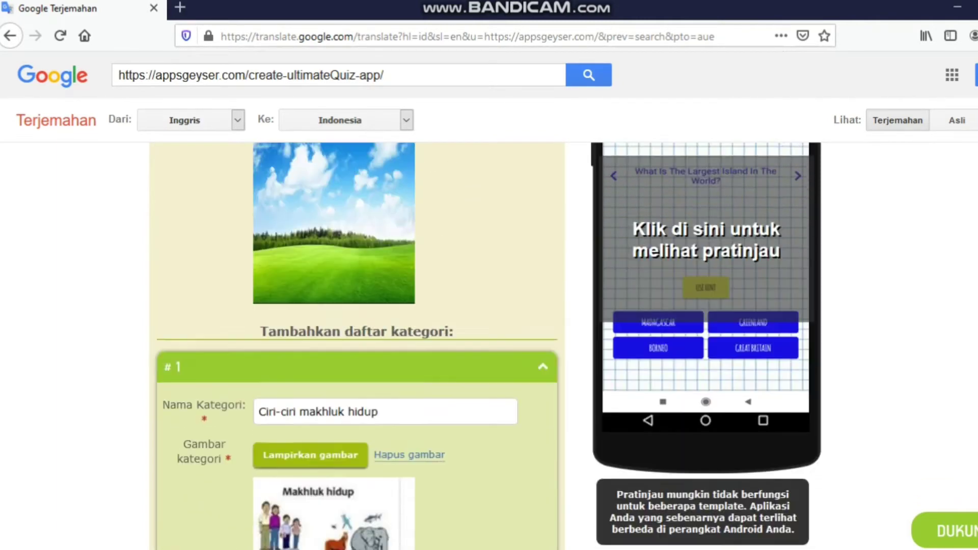
{"action": "scroll", "coordinate": [356, 346], "scroll_direction": "up", "scroll_amount": 1}
{"action": "scroll", "coordinate": [356, 346], "scroll_direction": "down", "scroll_amount": 7}
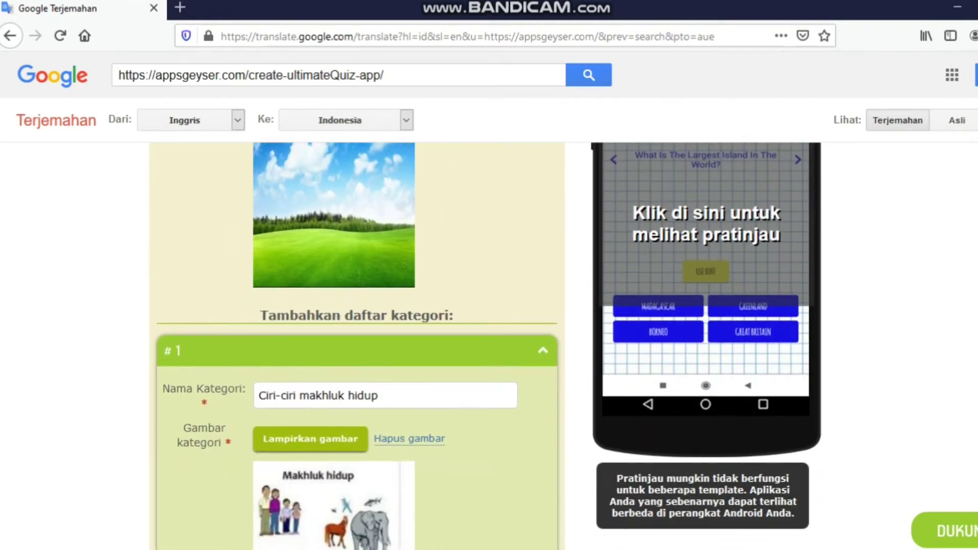
{"action": "scroll", "coordinate": [357, 346], "scroll_direction": "down", "scroll_amount": 6}
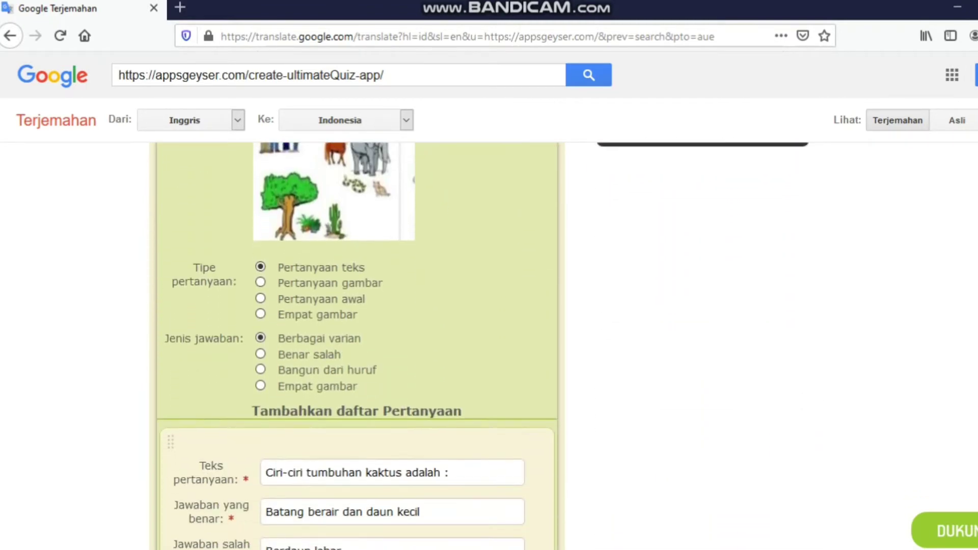
{"action": "scroll", "coordinate": [356, 346], "scroll_direction": "down", "scroll_amount": 2}
{"action": "scroll", "coordinate": [356, 346], "scroll_direction": "down", "scroll_amount": 5}
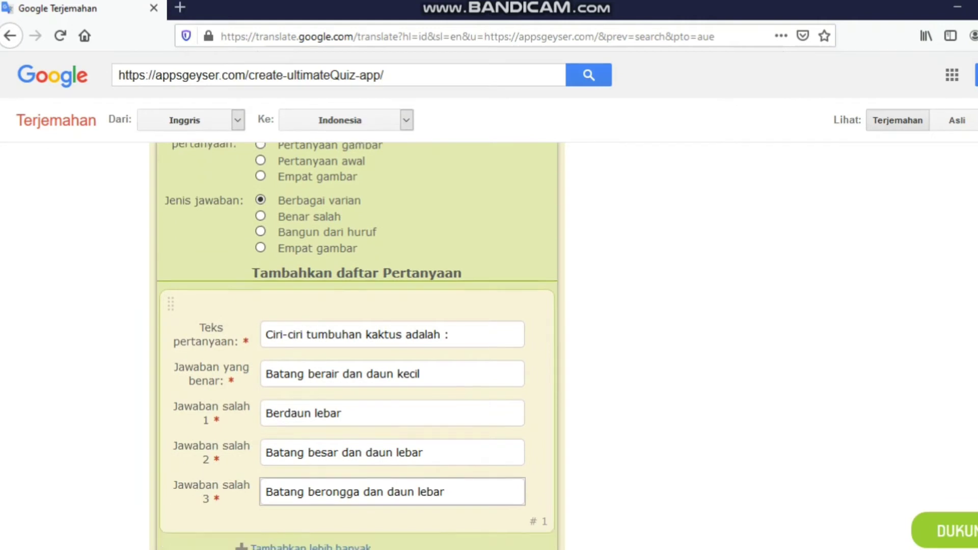
Step: Add a second question to category 1 with the text "Ciri laki-laki pada masa pubertas adalah :"
{"action": "scroll", "coordinate": [519, 366], "scroll_direction": "down", "scroll_amount": 1}
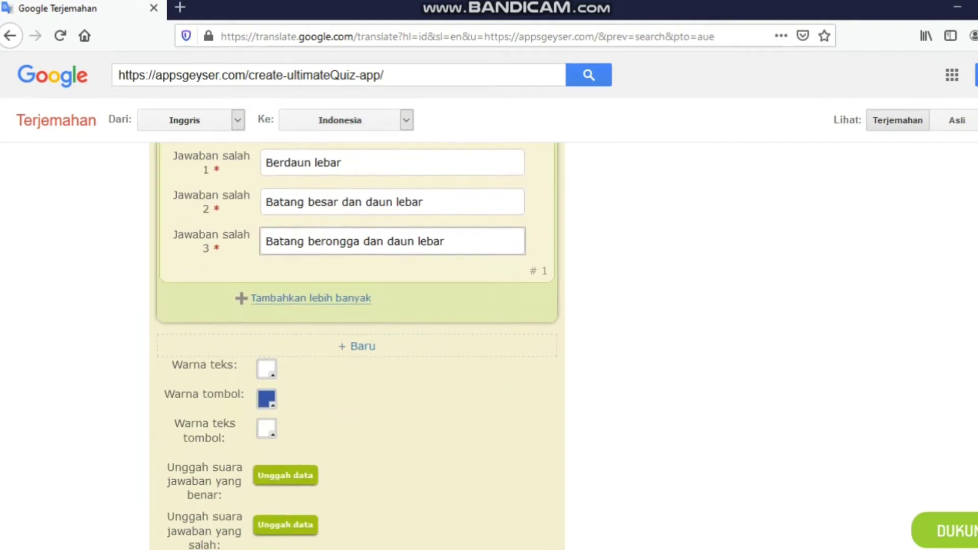
{"action": "left_click", "coordinate": [328, 299]}
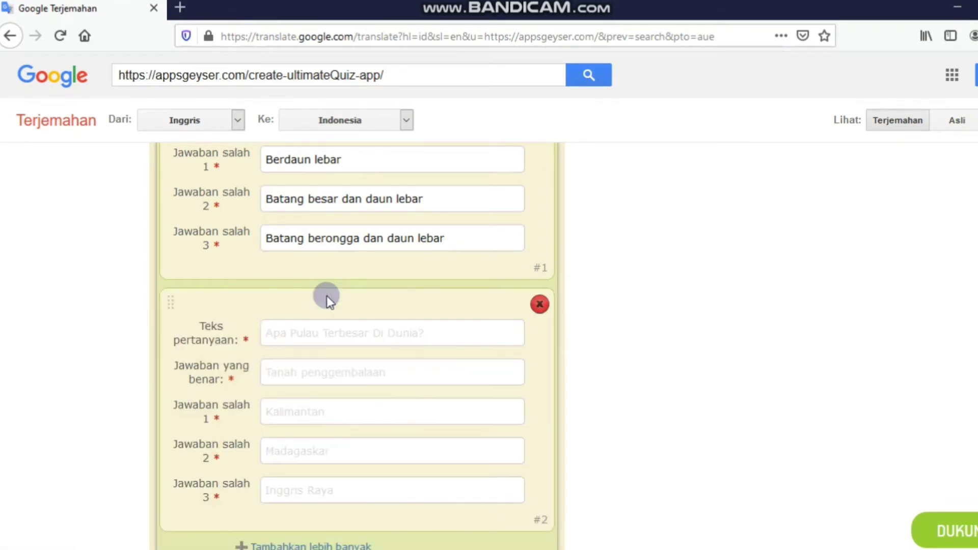
{"action": "left_click", "coordinate": [333, 334]}
{"action": "left_click", "coordinate": [334, 334]}
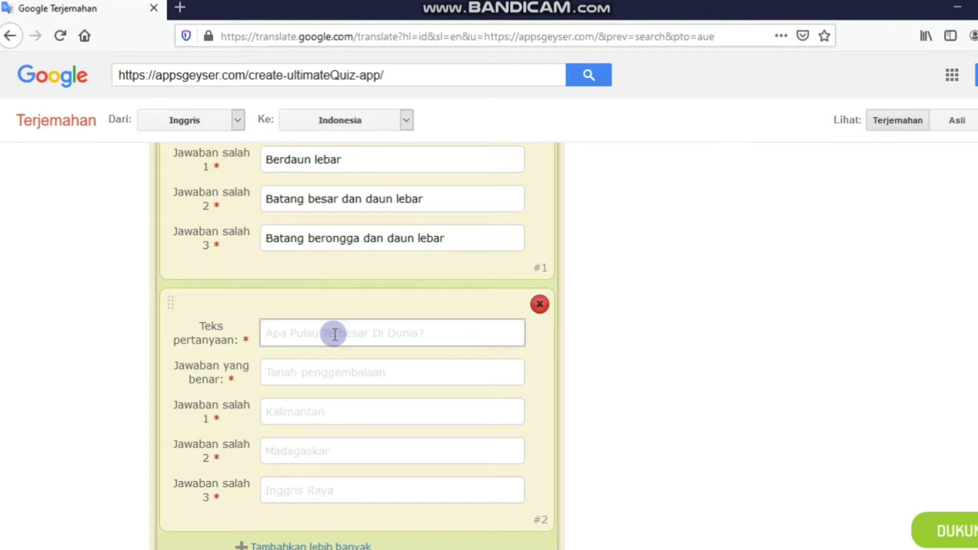
{"action": "type", "text": "Ciri"}
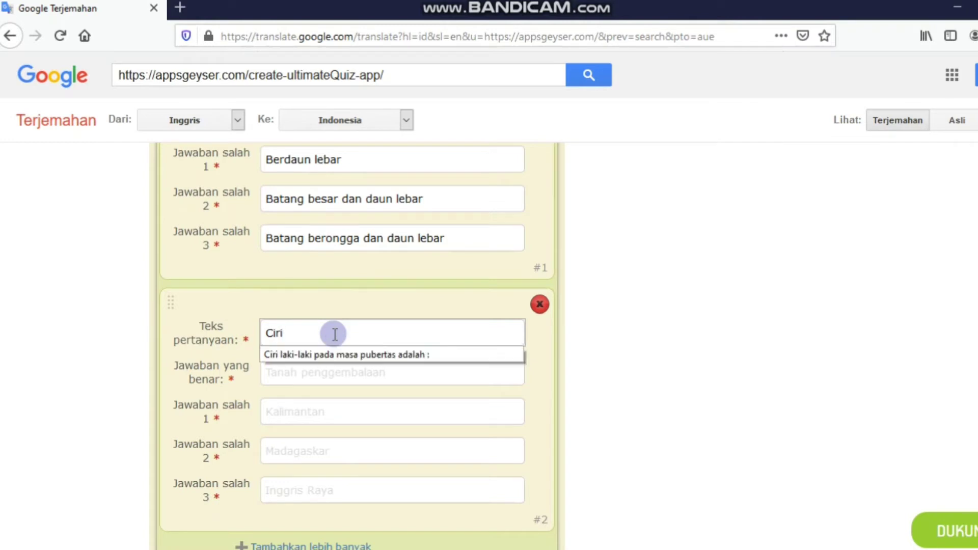
{"action": "type", "text": " lal"}
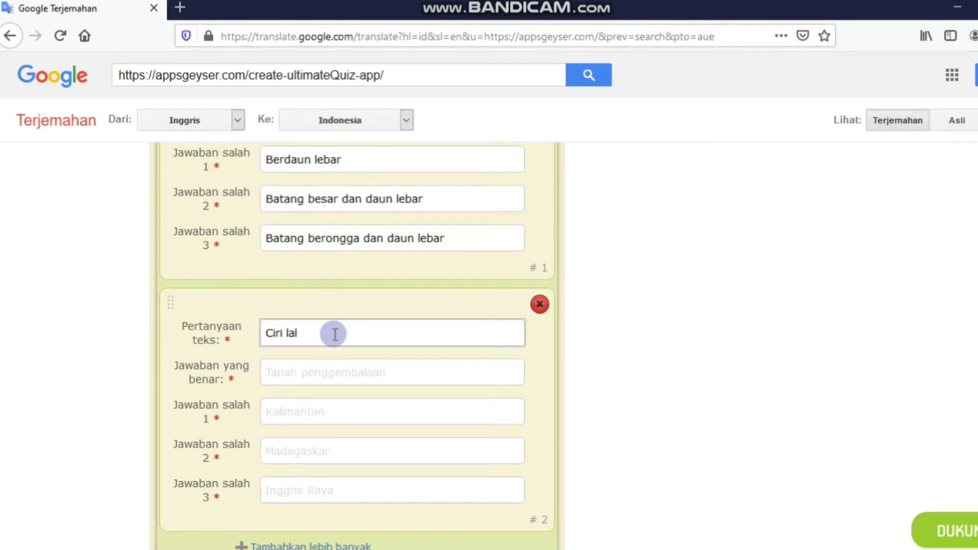
{"action": "key", "text": "BackSpace"}
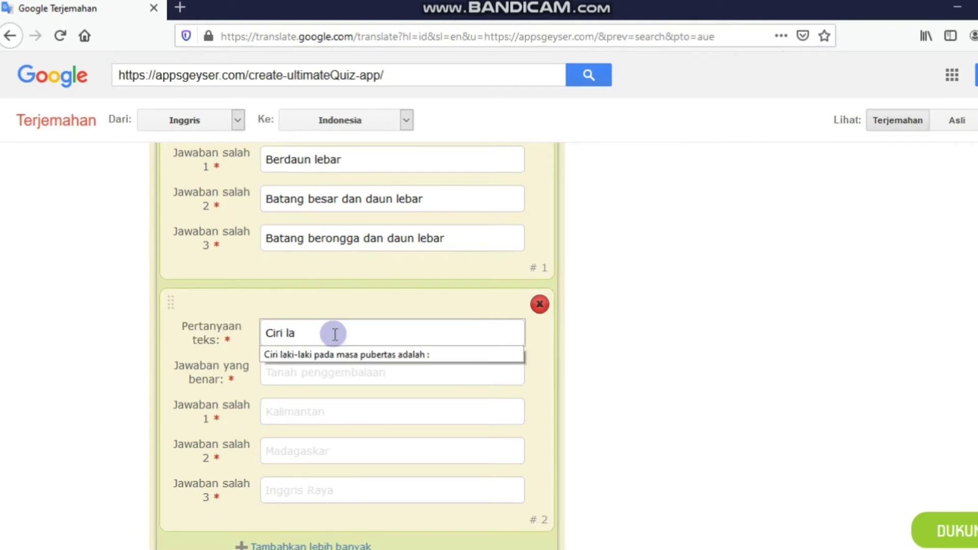
{"action": "left_click", "coordinate": [332, 356]}
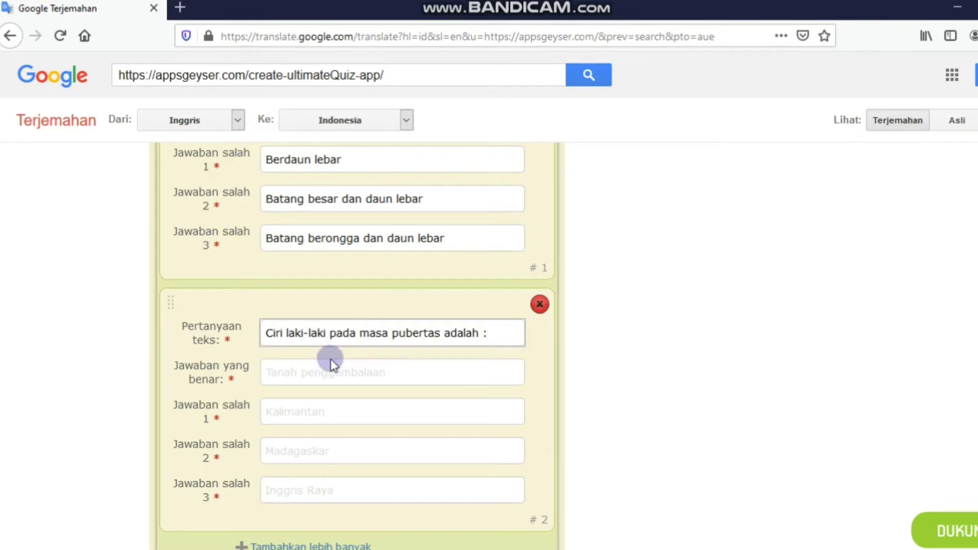
Step: Enter "Dada menjadi bidang" as the correct answer of the second question
{"action": "left_click", "coordinate": [333, 367]}
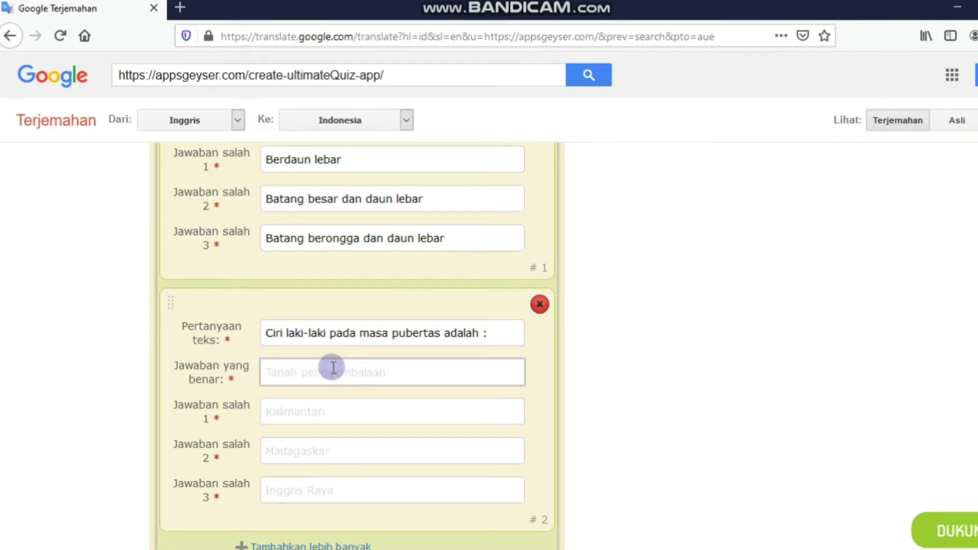
{"action": "type", "text": "d"}
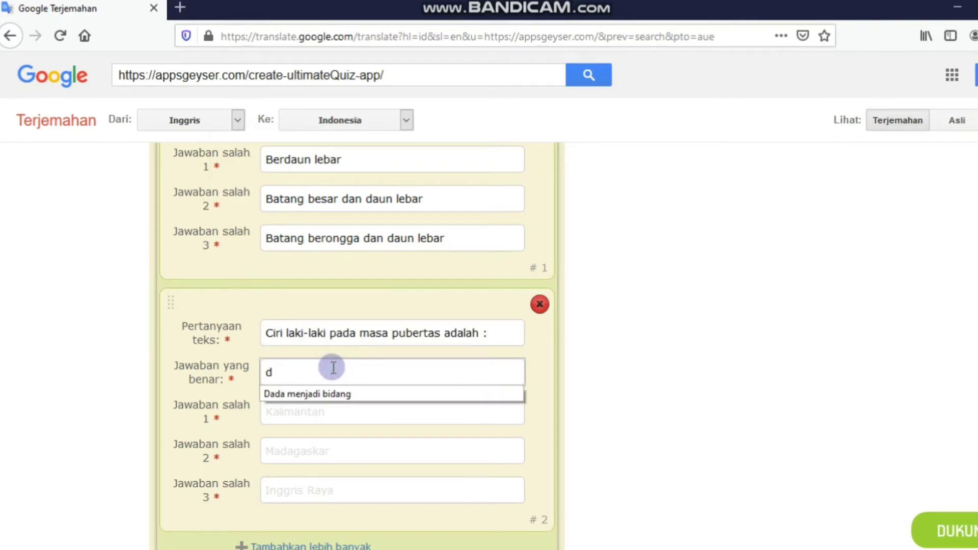
{"action": "left_click", "coordinate": [338, 394]}
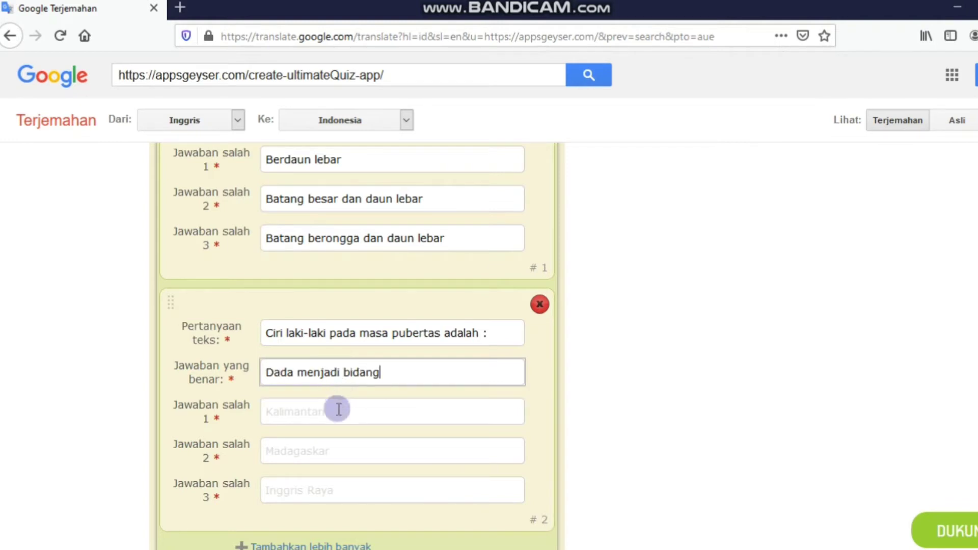
Step: Enter the second question's three wrong answers: "Pinggul membesar", "Payudara membesar" and "Mengalami menstruasi"
{"action": "left_click", "coordinate": [338, 409]}
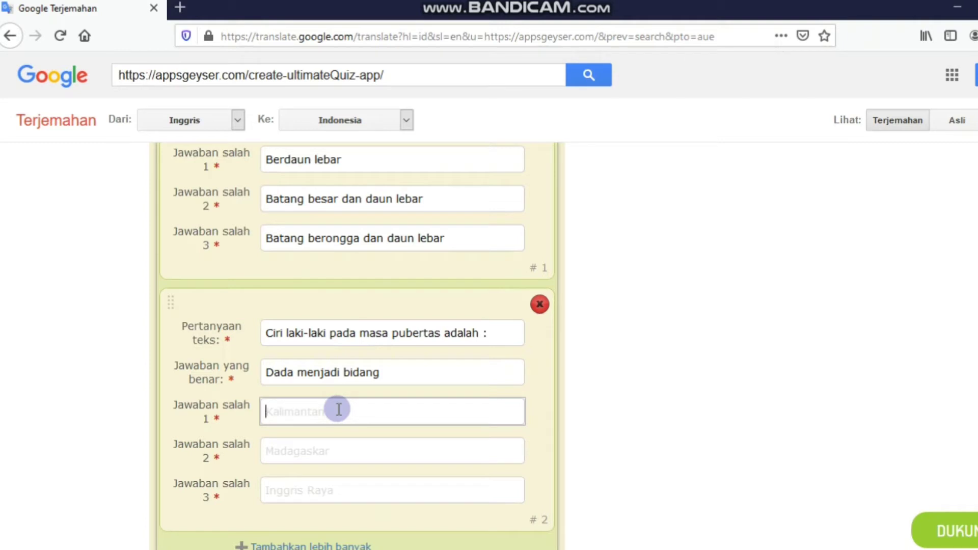
{"action": "type", "text": "pi"}
{"action": "left_click", "coordinate": [334, 436]}
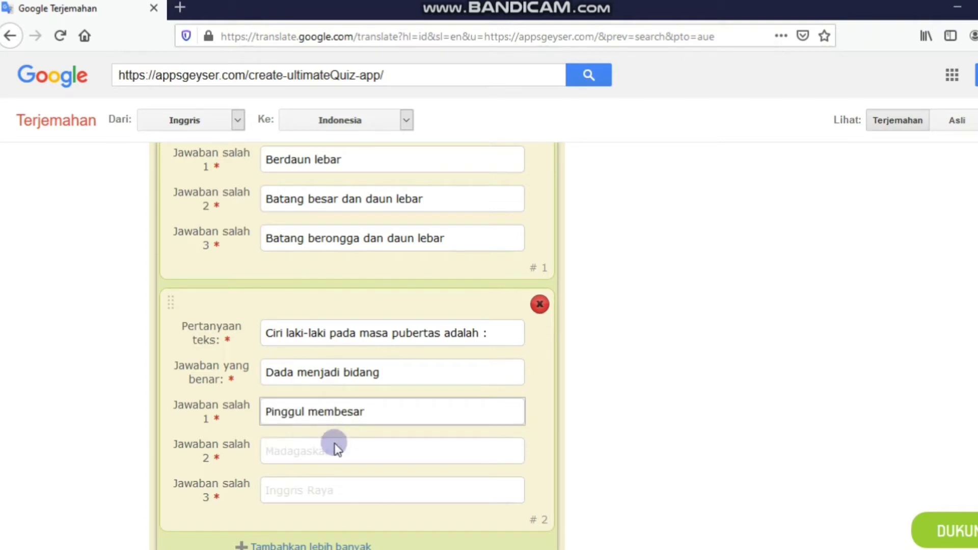
{"action": "left_click", "coordinate": [333, 452]}
{"action": "type", "text": "pi"}
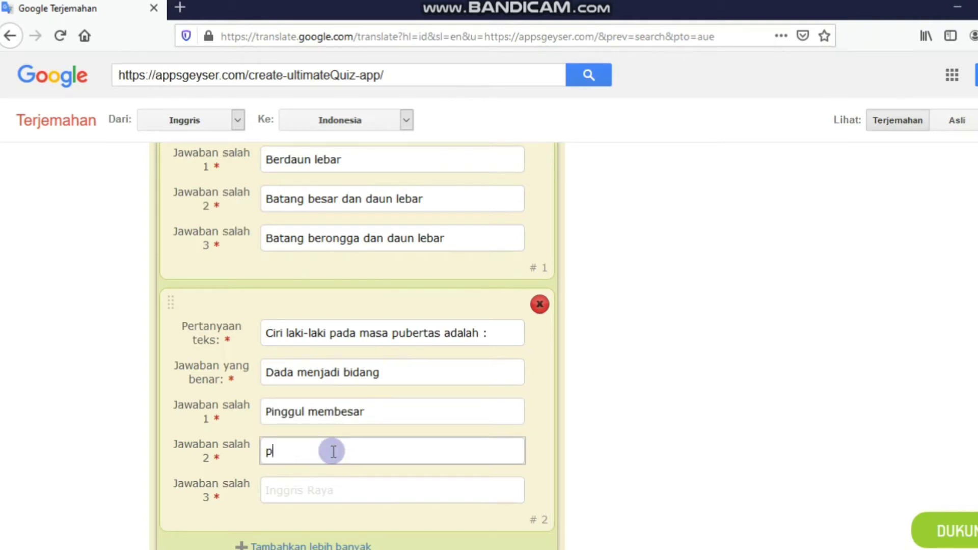
{"action": "key", "text": "BackSpace"}
{"action": "type", "text": "i"}
{"action": "key", "text": "BackSpace"}
{"action": "left_click", "coordinate": [331, 472]}
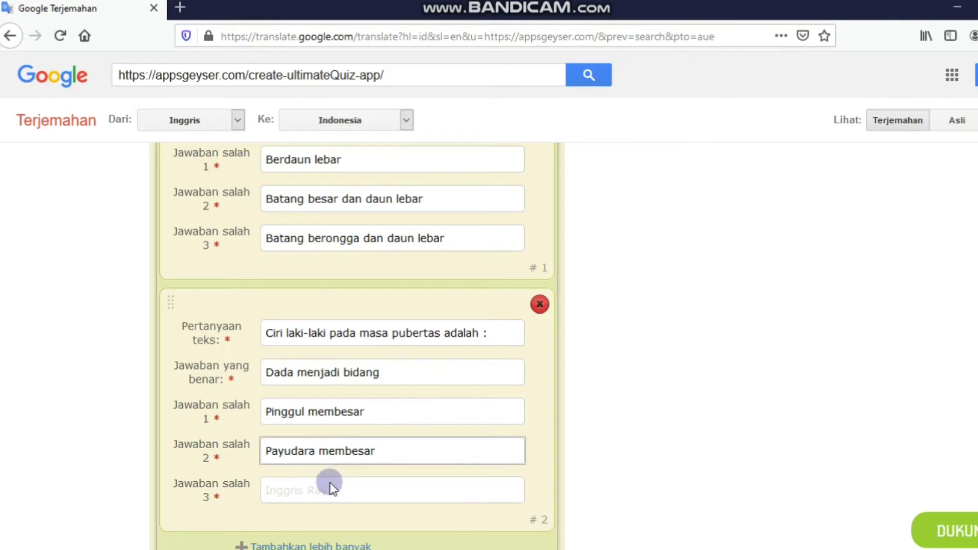
{"action": "left_click", "coordinate": [326, 490]}
{"action": "type", "text": "m"}
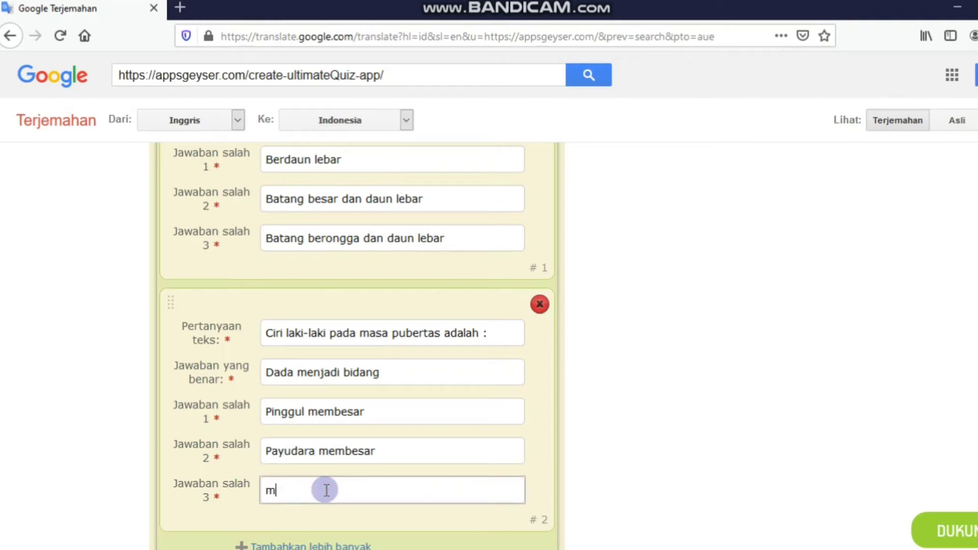
{"action": "left_click", "coordinate": [331, 511]}
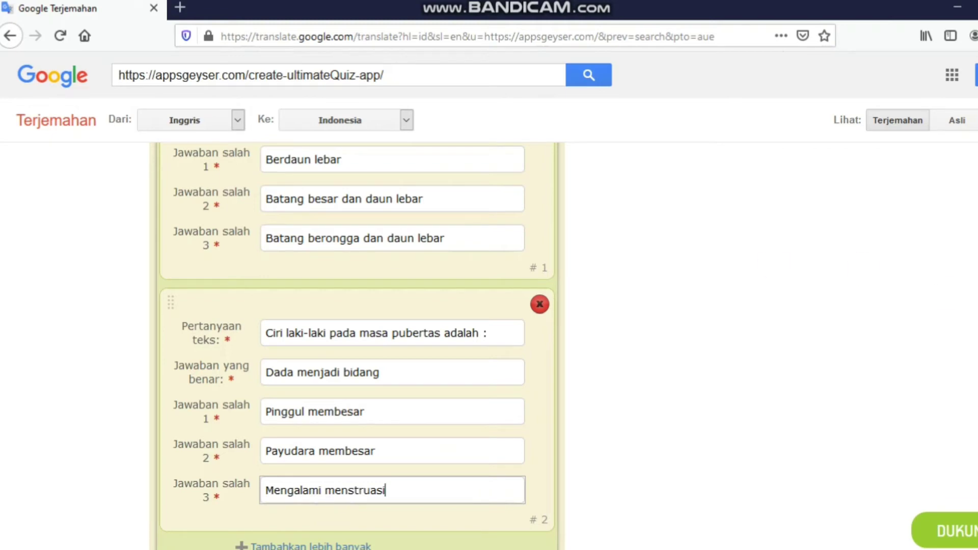
{"action": "scroll", "coordinate": [356, 346], "scroll_direction": "up", "scroll_amount": 9}
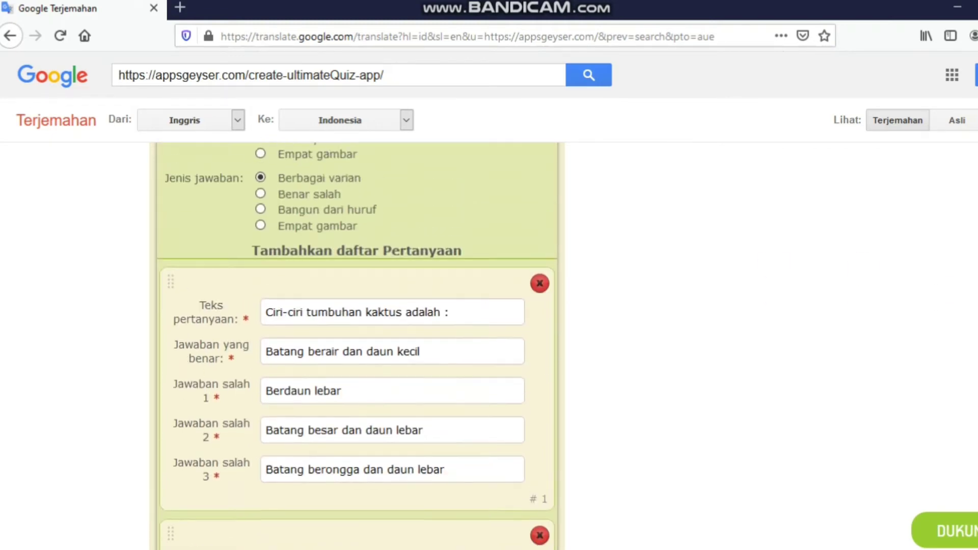
{"action": "scroll", "coordinate": [601, 320], "scroll_direction": "up", "scroll_amount": 4}
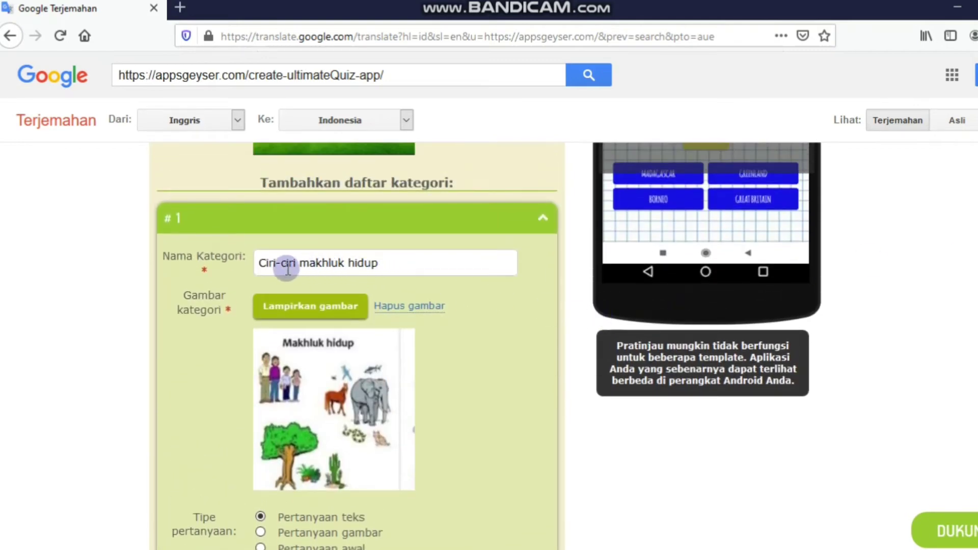
{"action": "left_click", "coordinate": [374, 263]}
{"action": "left_click", "coordinate": [375, 263]}
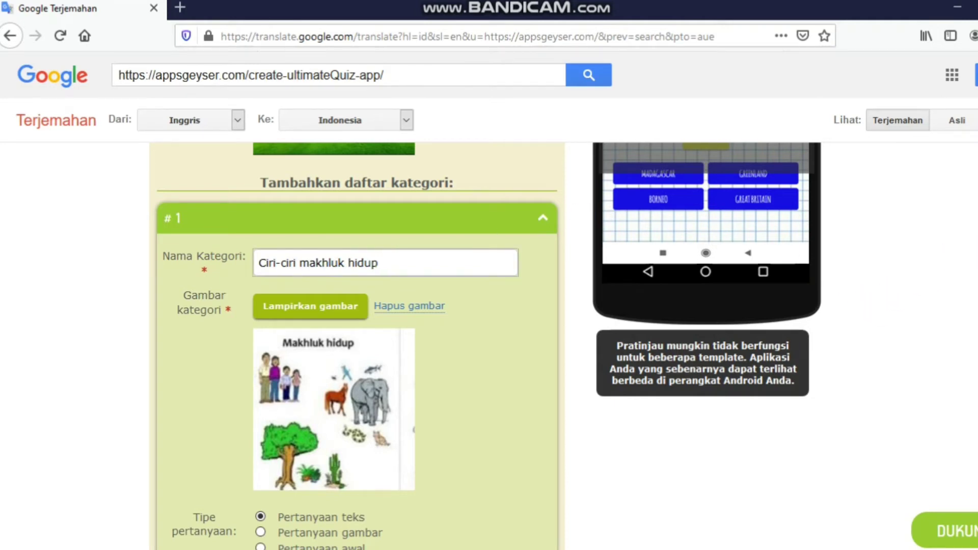
Step: Add a second category to the quiz and name it "Ciri-ciri perkembangbiakan makhluk hidup"
{"action": "scroll", "coordinate": [357, 346], "scroll_direction": "down", "scroll_amount": 8}
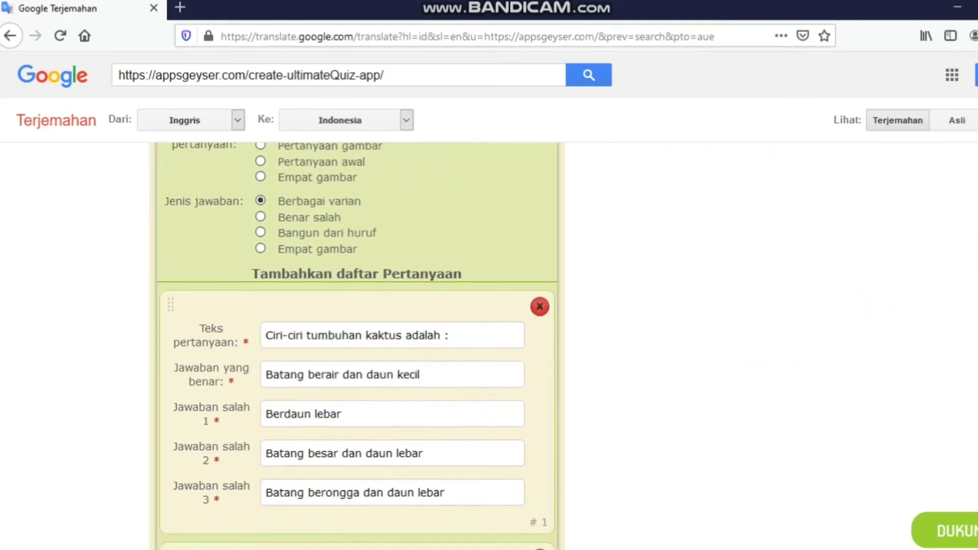
{"action": "scroll", "coordinate": [357, 346], "scroll_direction": "down", "scroll_amount": 7}
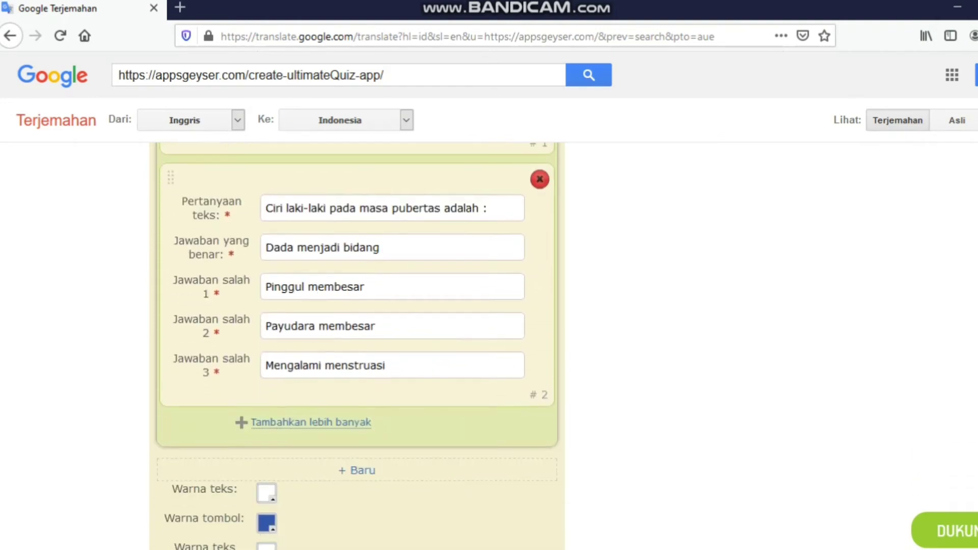
{"action": "scroll", "coordinate": [356, 346], "scroll_direction": "down", "scroll_amount": 4}
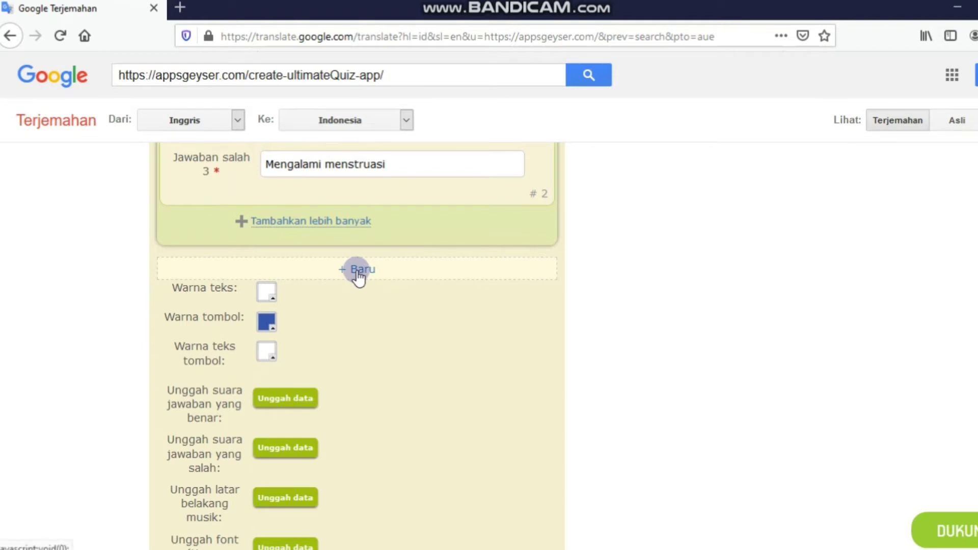
{"action": "mouse_move", "coordinate": [350, 262]}
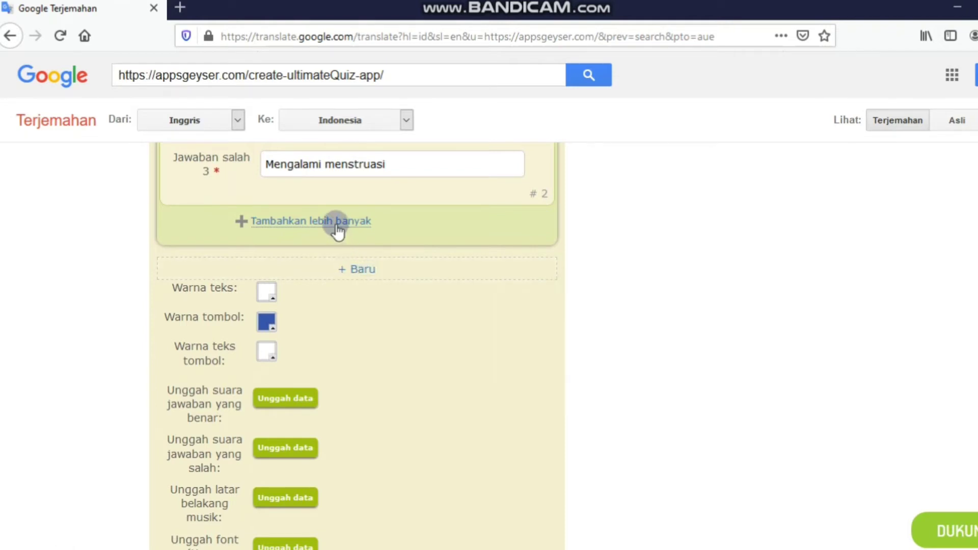
{"action": "mouse_move", "coordinate": [337, 230]}
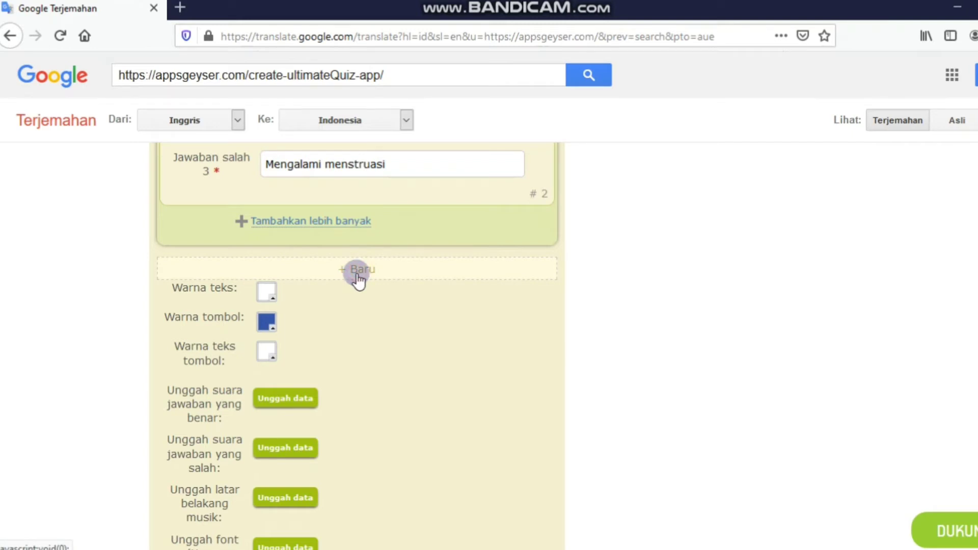
{"action": "left_click", "coordinate": [358, 275]}
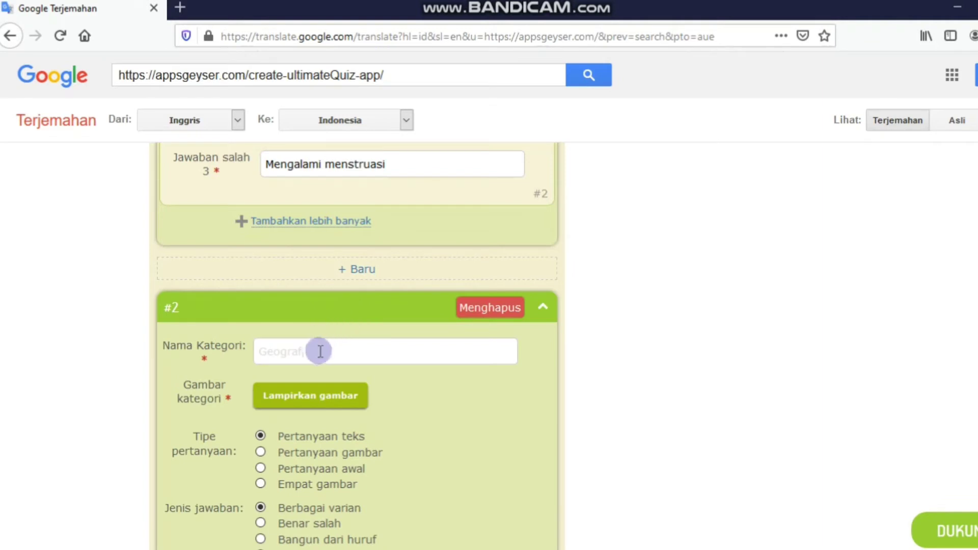
{"action": "left_click", "coordinate": [413, 348]}
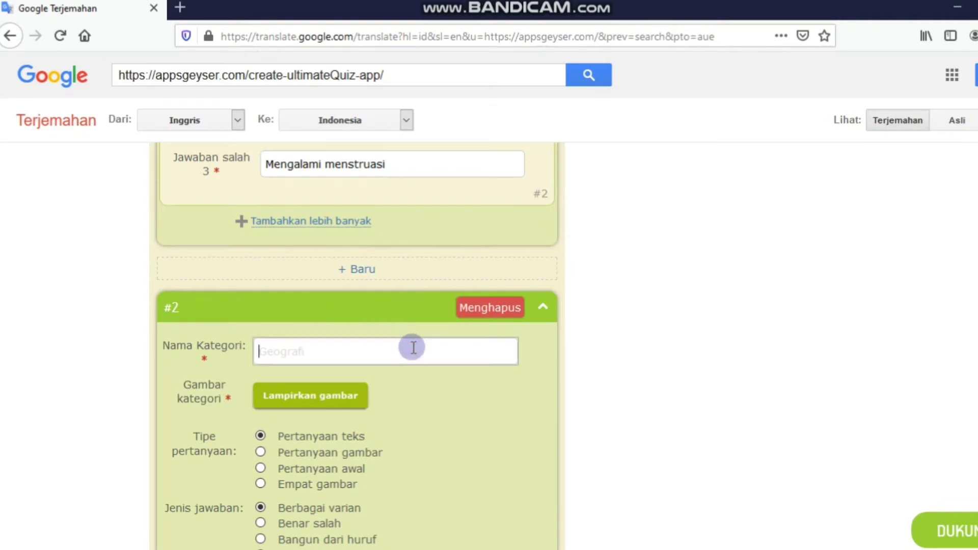
{"action": "type", "text": "Ciri-ciri perkemba"}
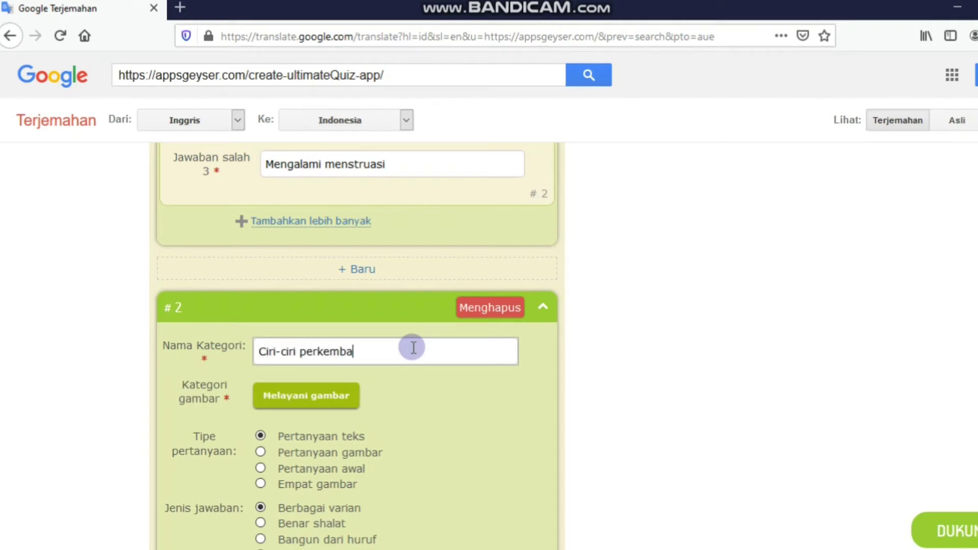
{"action": "type", "text": "ngbiakan makhluk hidup"}
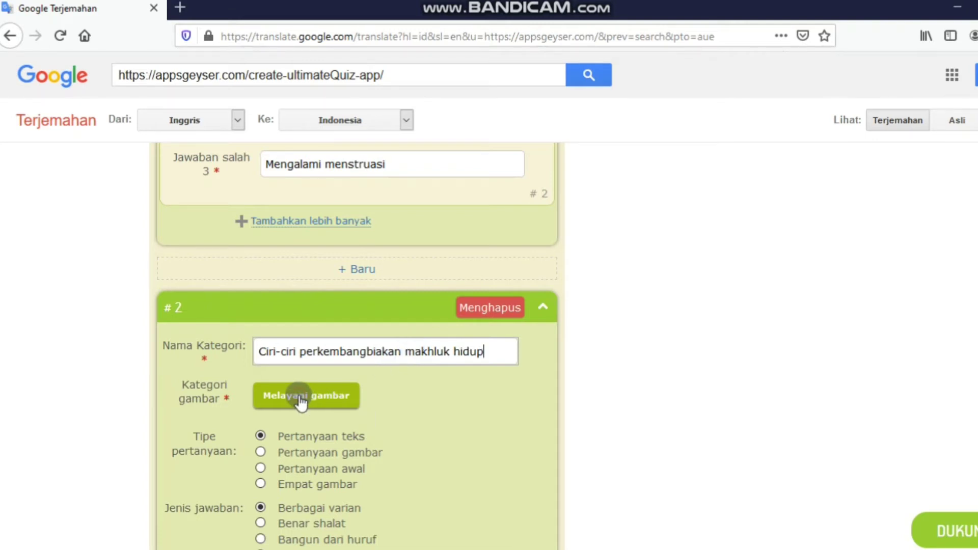
Step: Attach the "ciri-ciri manusia" picture from Downloads as category 2's image, cropped to include the crawling baby and the three boys
{"action": "left_click", "coordinate": [299, 396]}
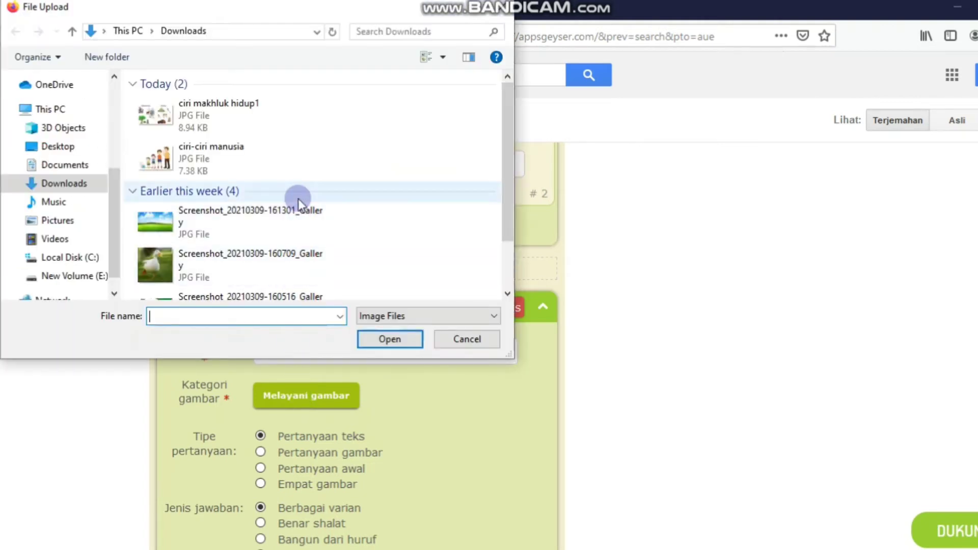
{"action": "left_click", "coordinate": [208, 164]}
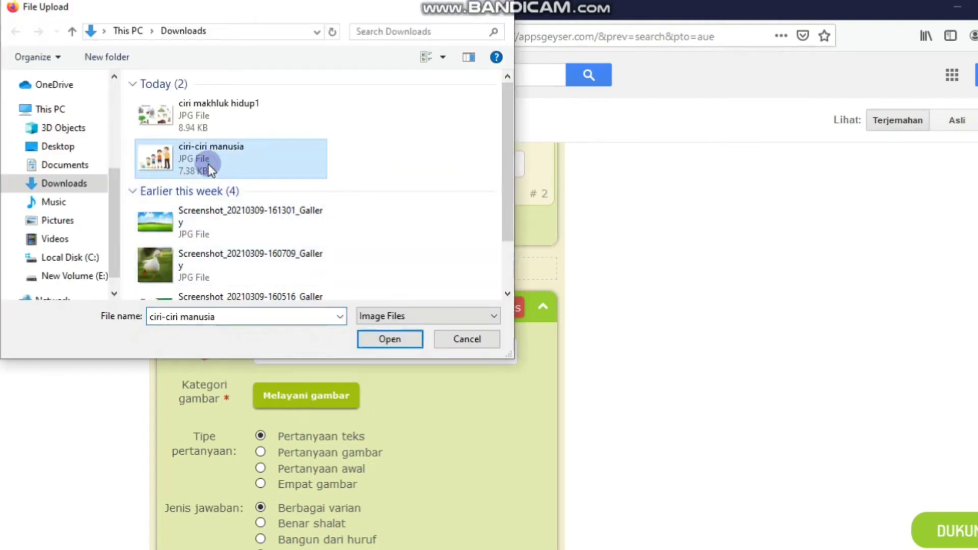
{"action": "left_click", "coordinate": [408, 338]}
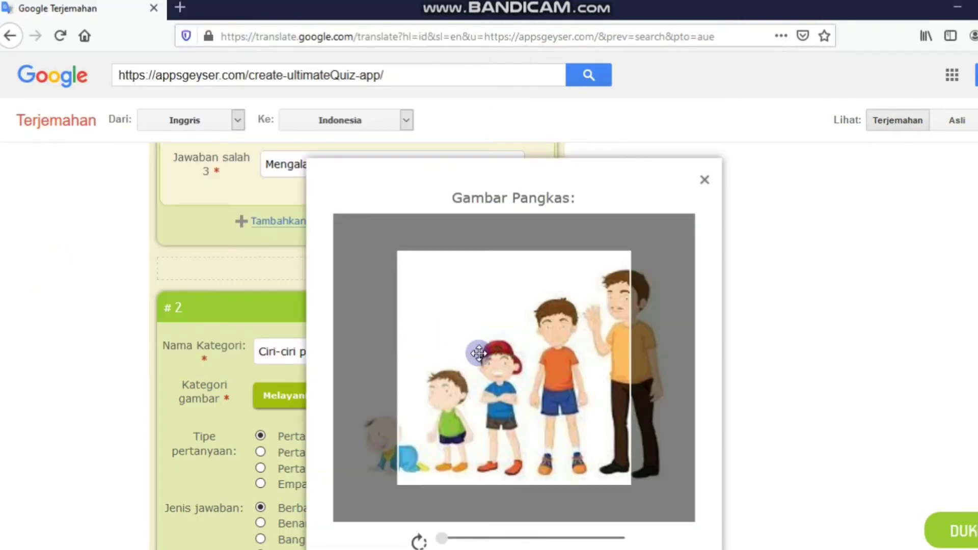
{"action": "left_click_drag", "start_coordinate": [480, 354], "coordinate": [509, 358]}
{"action": "left_click_drag", "start_coordinate": [507, 358], "coordinate": [530, 356]}
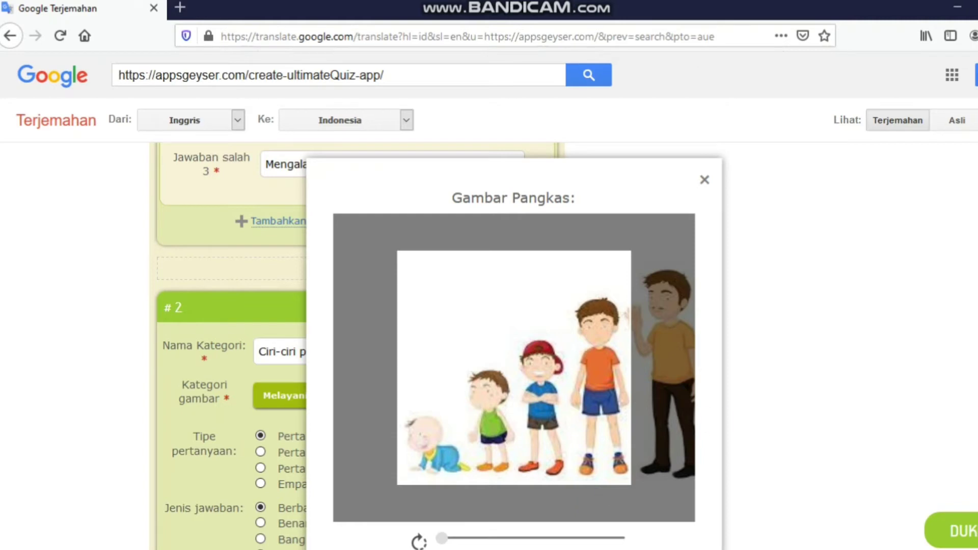
{"action": "scroll", "coordinate": [944, 268], "scroll_direction": "down", "scroll_amount": 2}
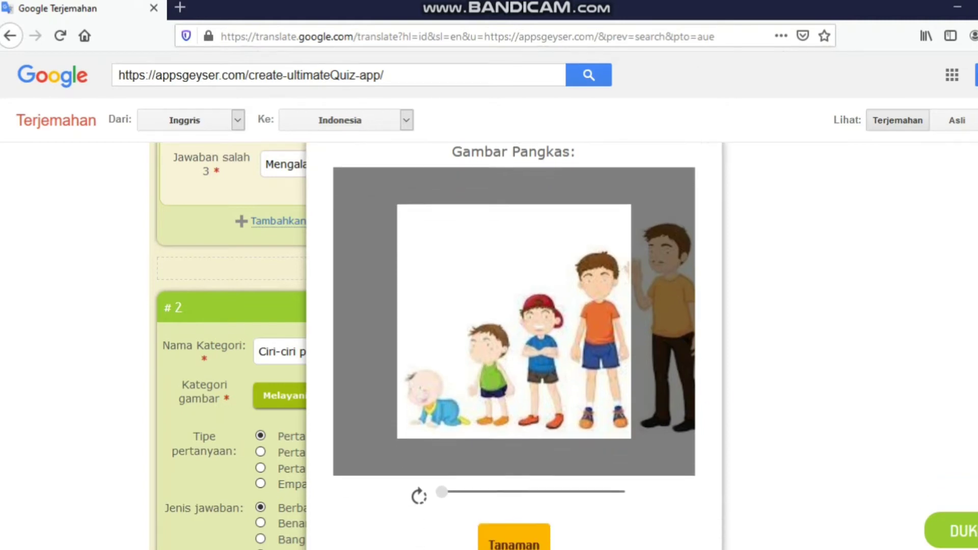
{"action": "left_click", "coordinate": [516, 534]}
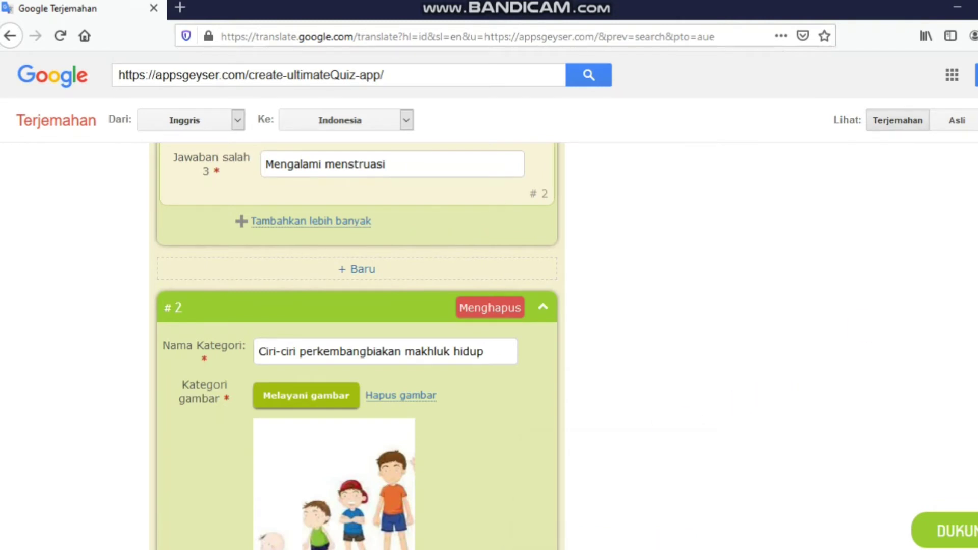
Step: Set category 2's question type to image questions and enter its first question's text ending in "pada gambar dikembangbiakkan dengan cara :"
{"action": "scroll", "coordinate": [357, 347], "scroll_direction": "down", "scroll_amount": 5}
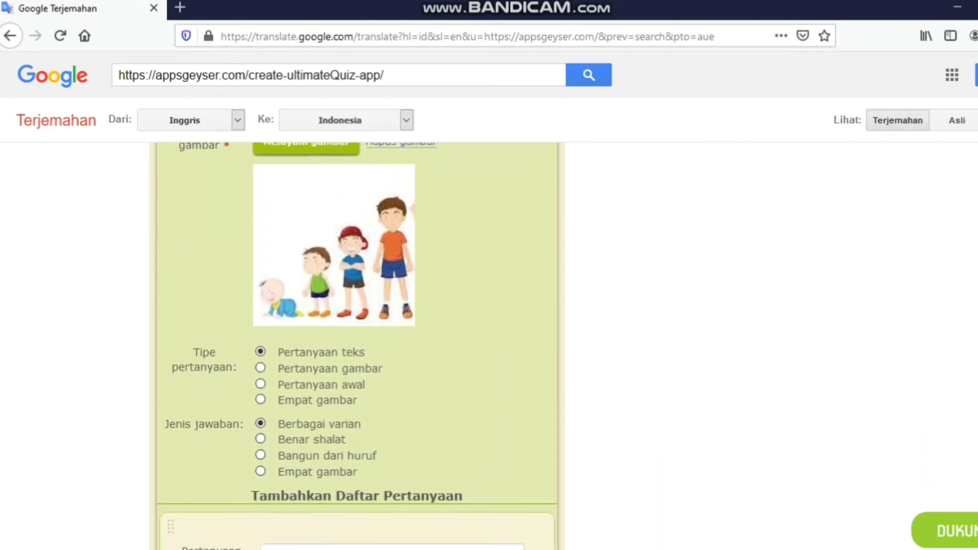
{"action": "scroll", "coordinate": [356, 346], "scroll_direction": "down", "scroll_amount": 2}
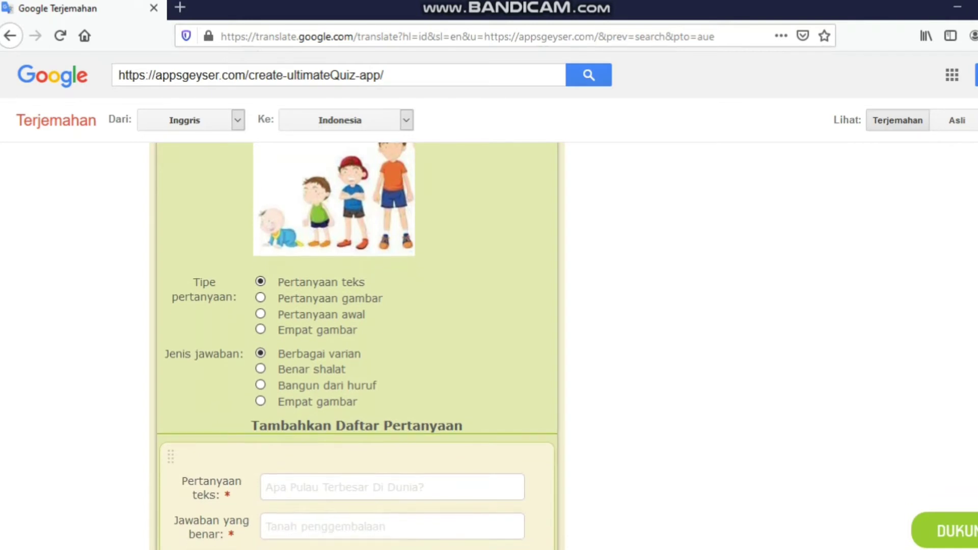
{"action": "left_click", "coordinate": [340, 299]}
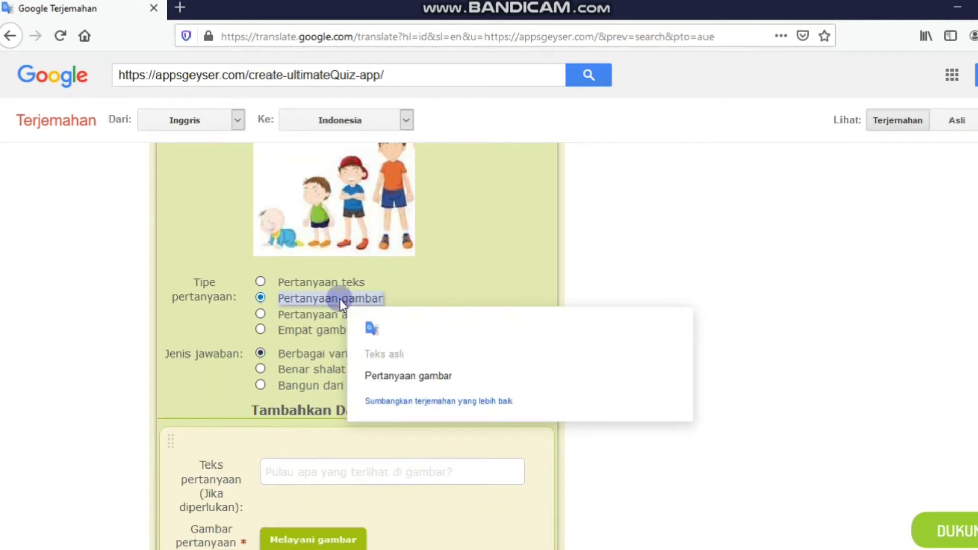
{"action": "left_click", "coordinate": [343, 146]}
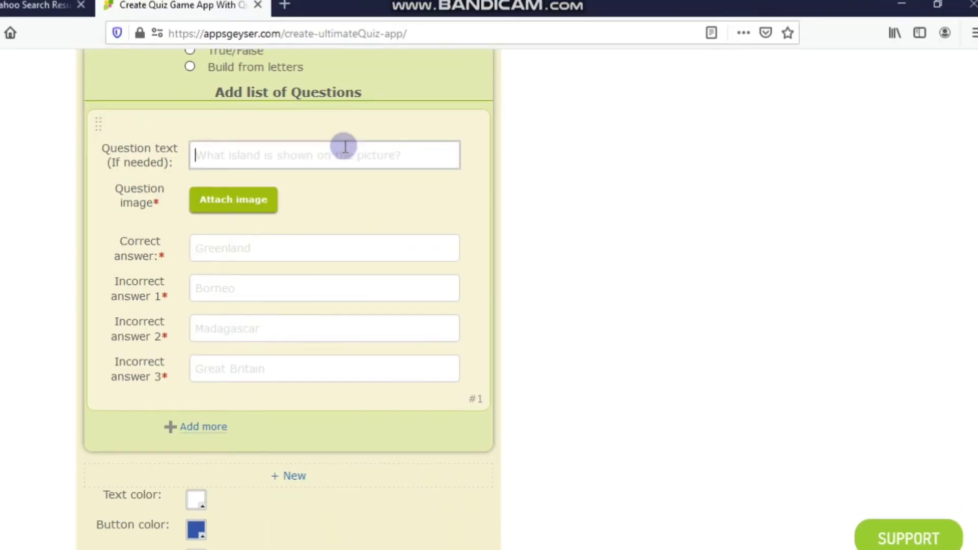
{"action": "type", "text": "T"}
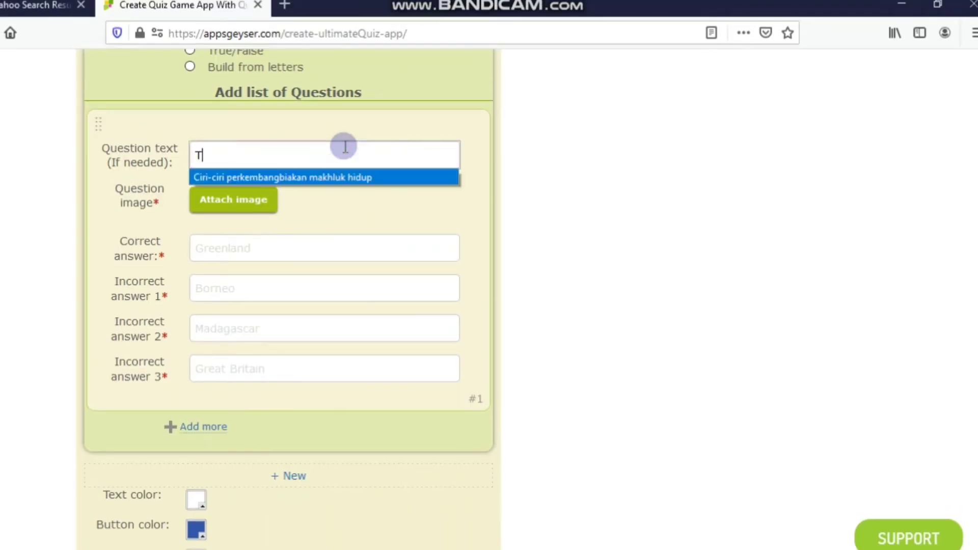
{"action": "left_click", "coordinate": [342, 178]}
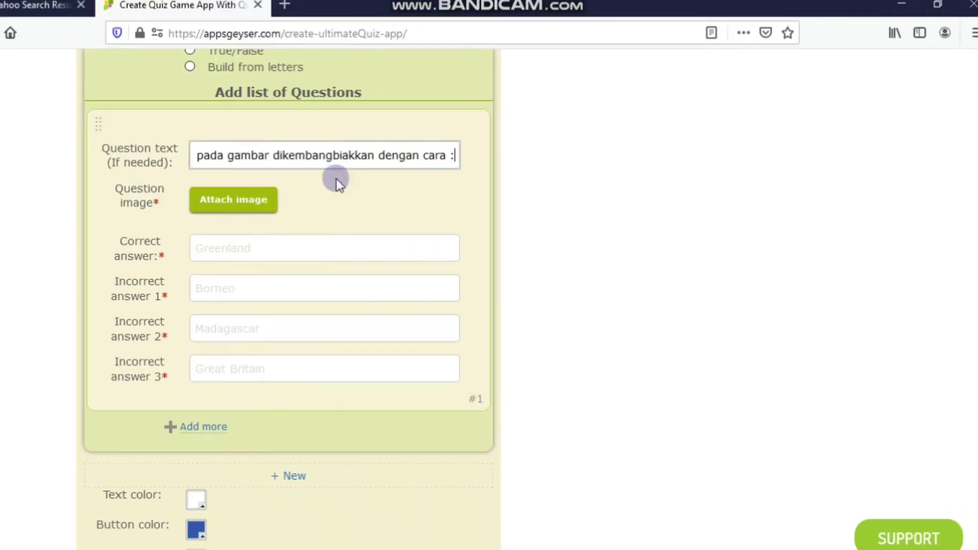
{"action": "left_click", "coordinate": [248, 206]}
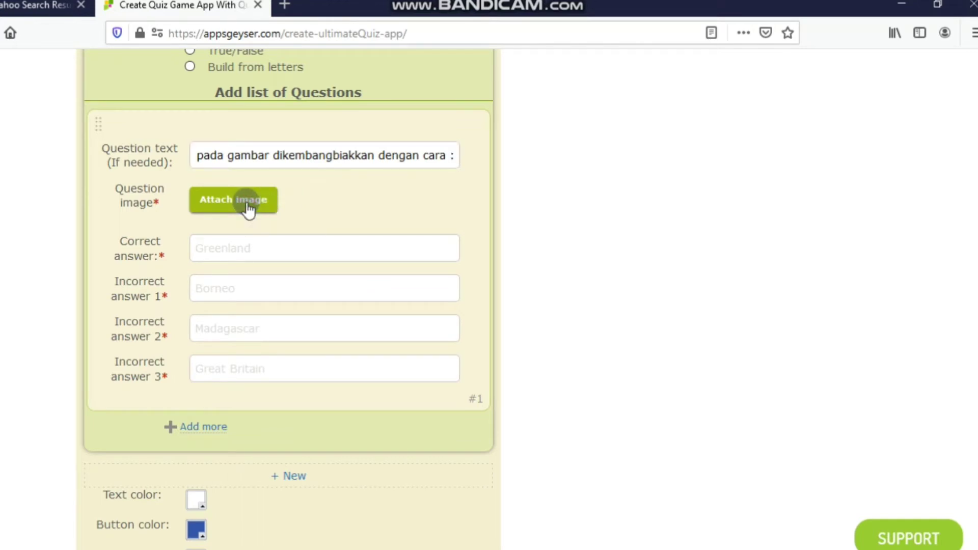
{"action": "left_click", "coordinate": [246, 201]}
{"action": "left_click", "coordinate": [216, 225]}
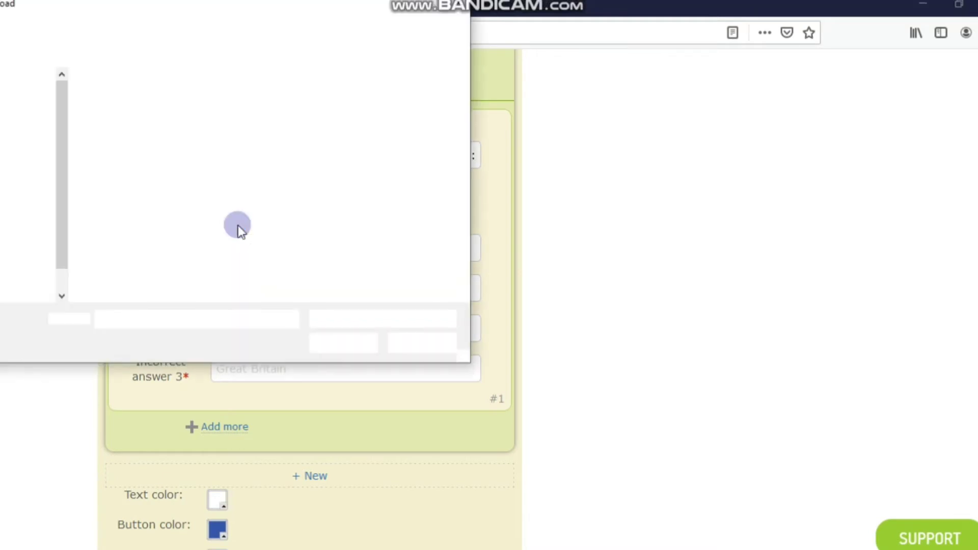
{"action": "left_click", "coordinate": [188, 210]}
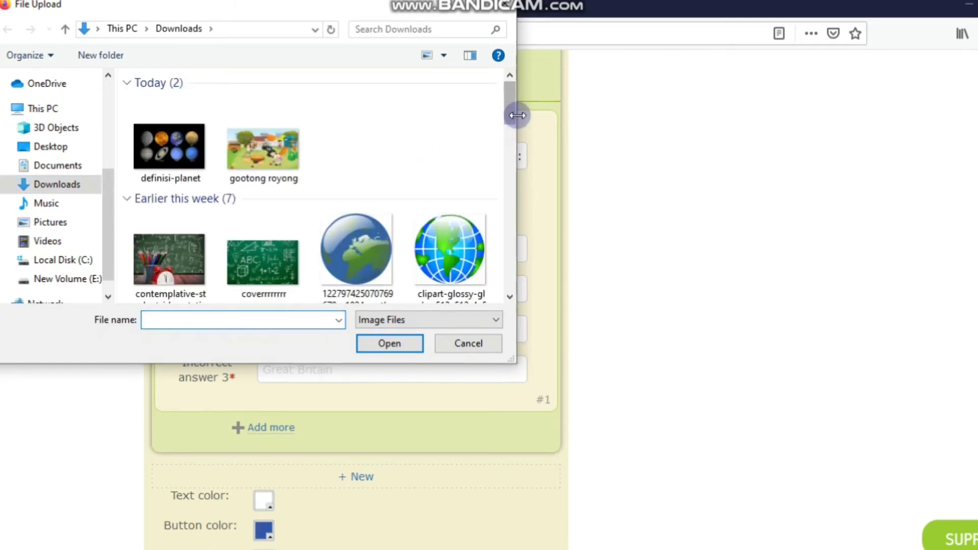
{"action": "left_click_drag", "start_coordinate": [506, 114], "coordinate": [511, 295]}
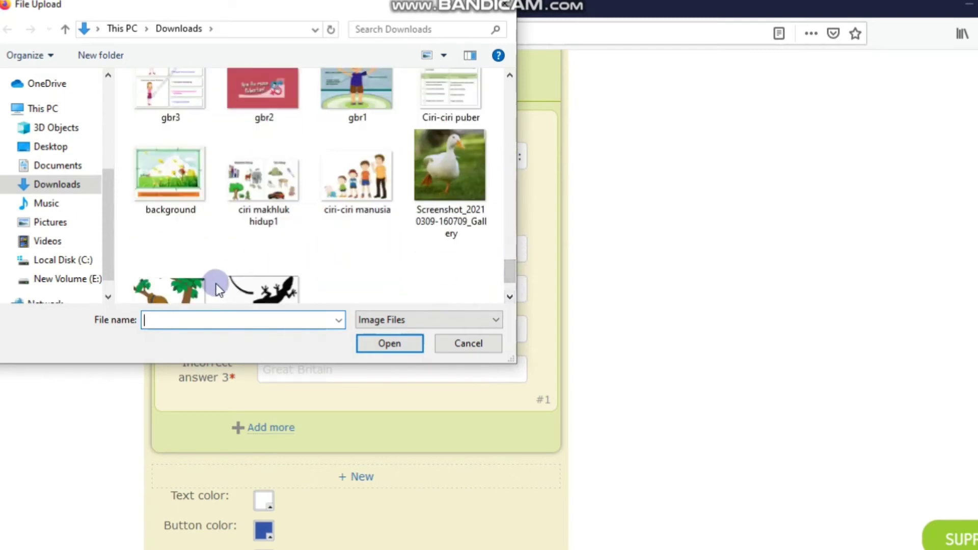
{"action": "left_click", "coordinate": [174, 294]}
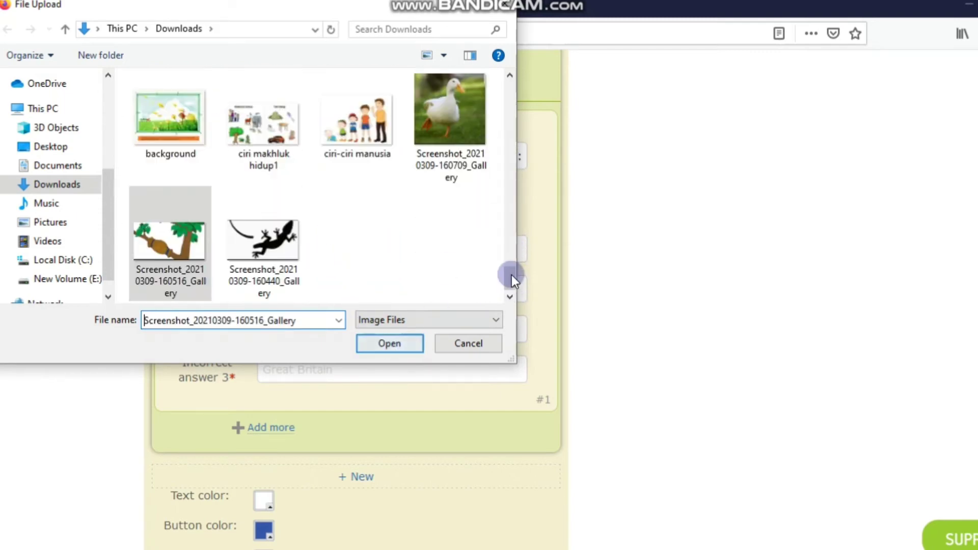
{"action": "left_click", "coordinate": [402, 344]}
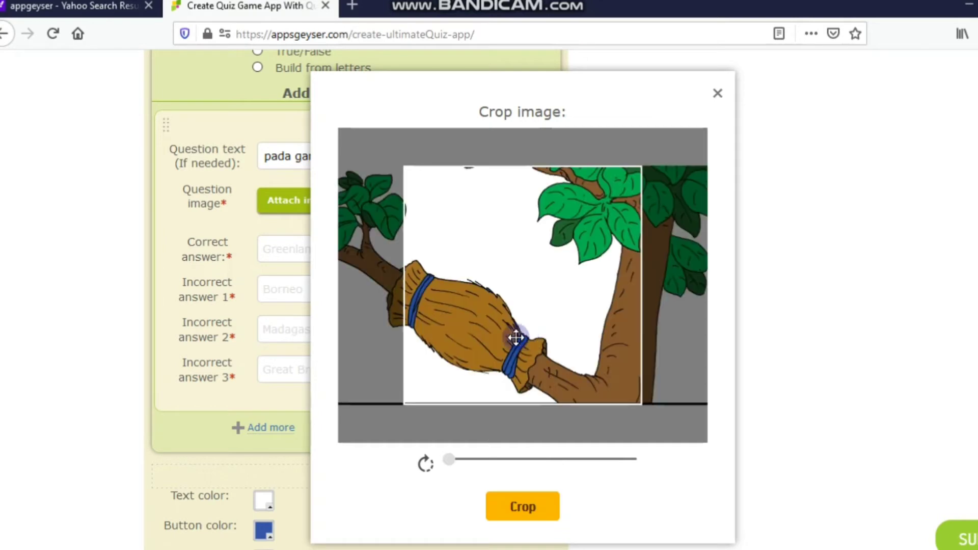
{"action": "left_click_drag", "start_coordinate": [506, 342], "coordinate": [561, 332]}
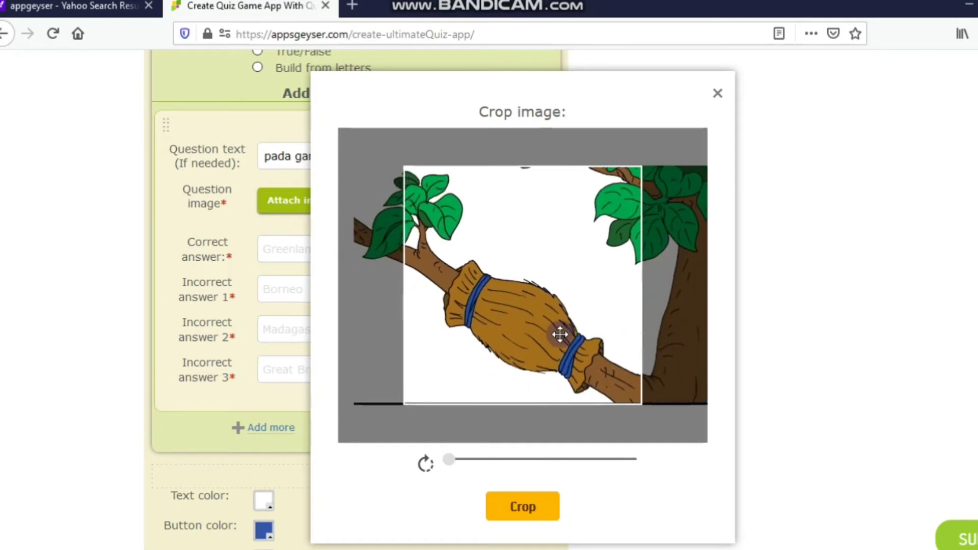
{"action": "left_click", "coordinate": [525, 506]}
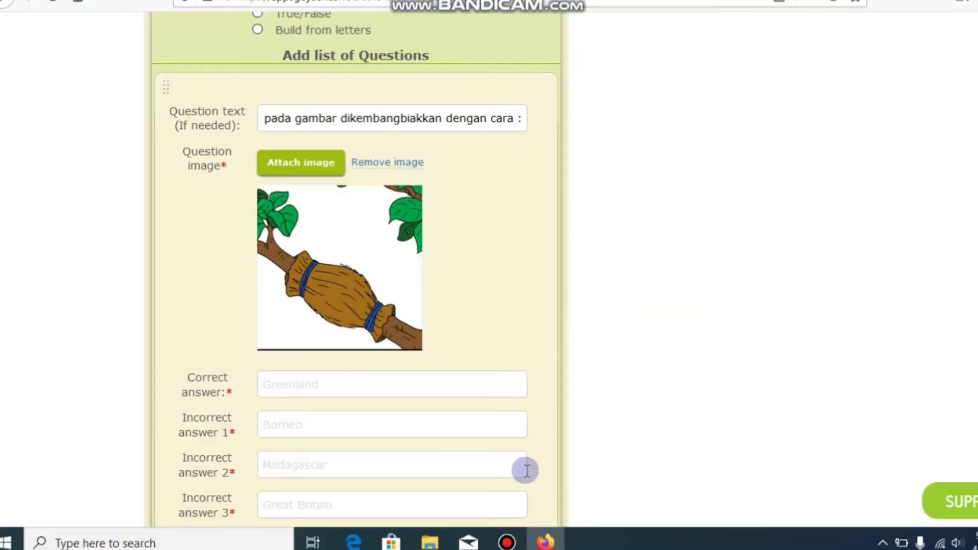
Step: Enter "Mencangkok" as the correct answer of category 2's image question
{"action": "left_click", "coordinate": [285, 383]}
{"action": "type", "text": "M"}
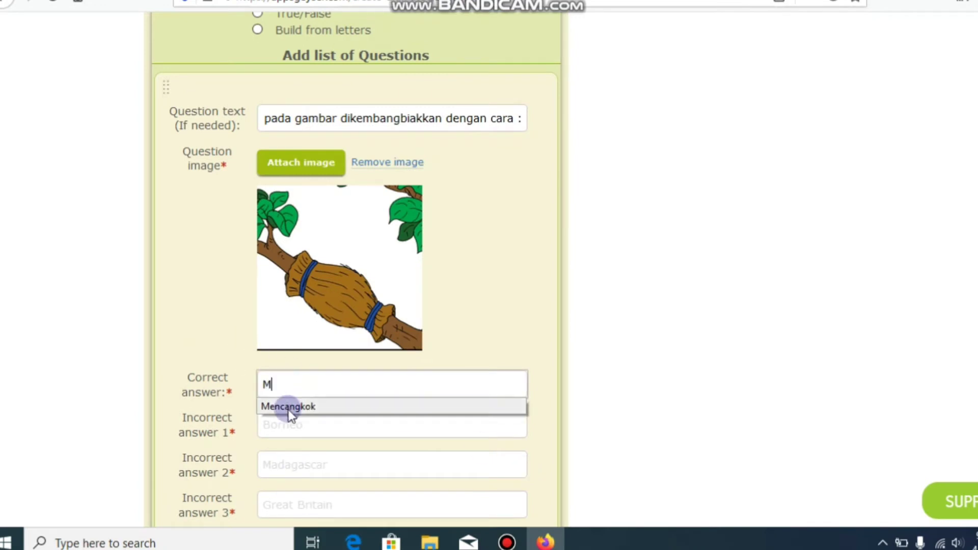
{"action": "left_click", "coordinate": [294, 408]}
Step: Fill in the wrapped-branch question's three incorrect answers as "Stek Batang", "Mengenten" and "Merunduk"
{"action": "left_click", "coordinate": [296, 425]}
{"action": "type", "text": "M"}
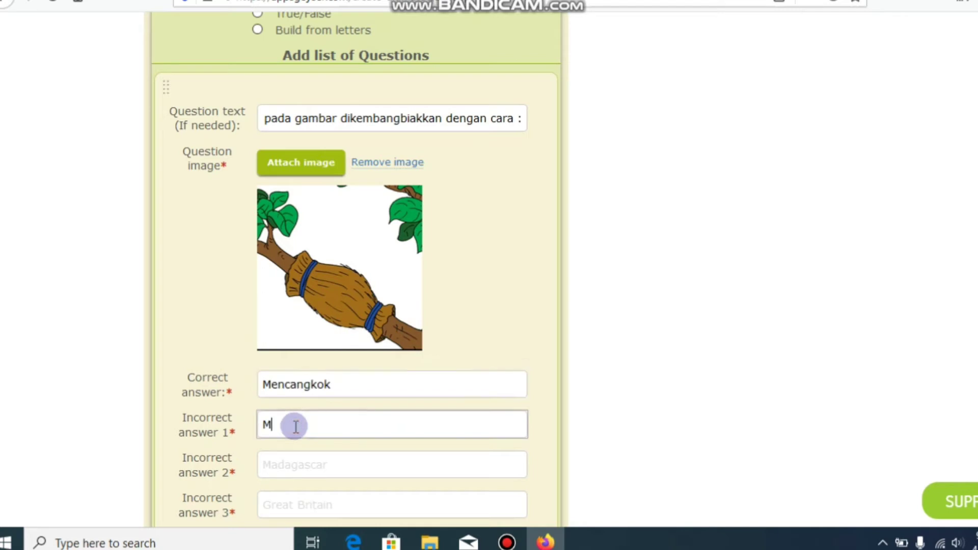
{"action": "type", "text": "S"}
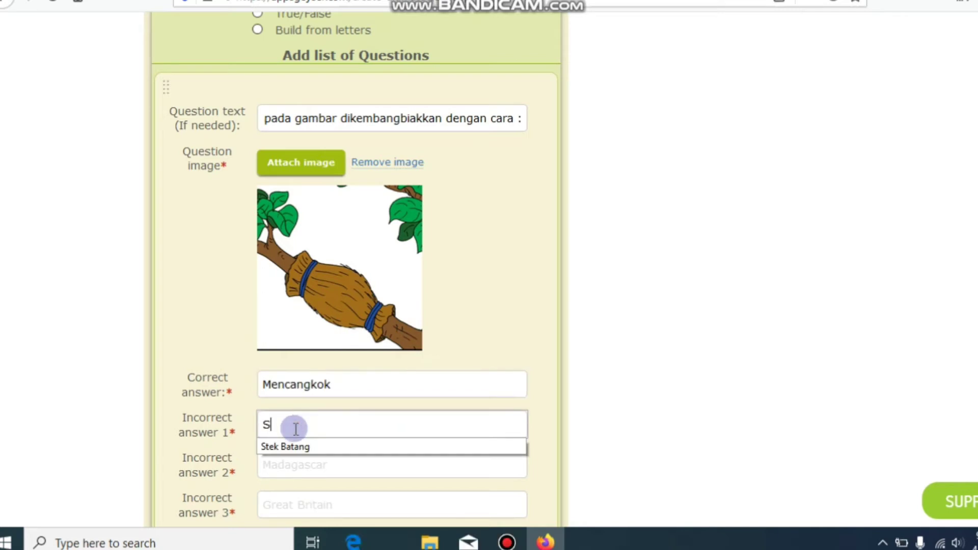
{"action": "left_click", "coordinate": [296, 446]}
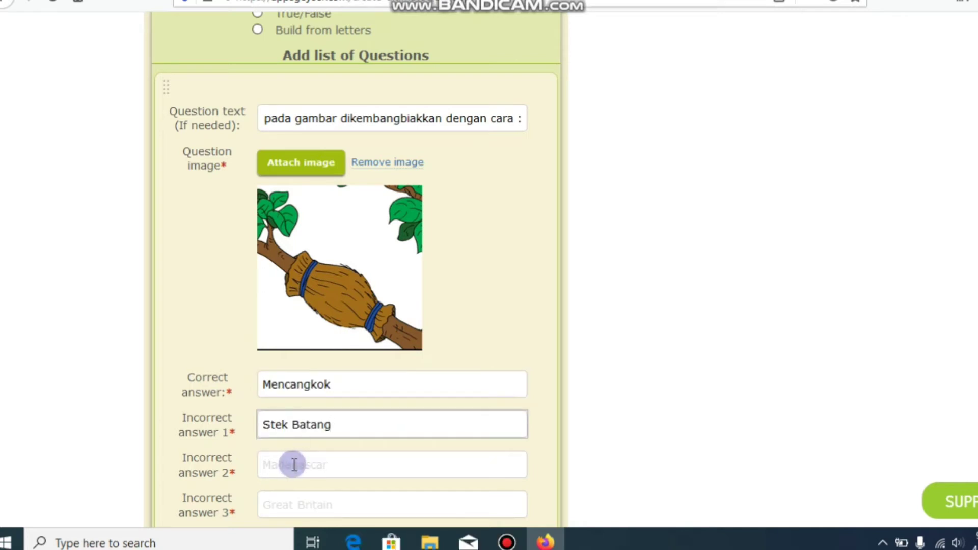
{"action": "left_click", "coordinate": [294, 465]}
{"action": "type", "text": "M"}
{"action": "left_click", "coordinate": [291, 482]}
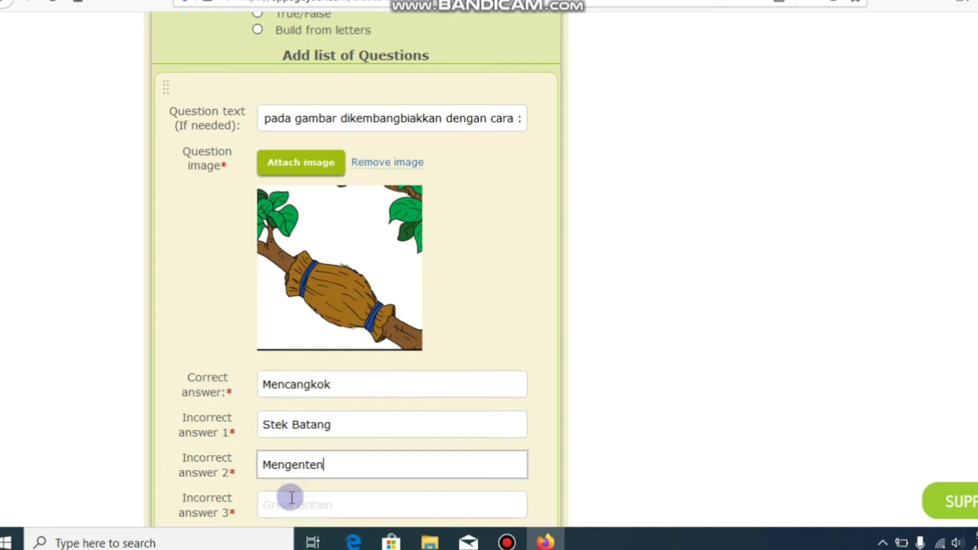
{"action": "left_click", "coordinate": [292, 506]}
{"action": "type", "text": "M"}
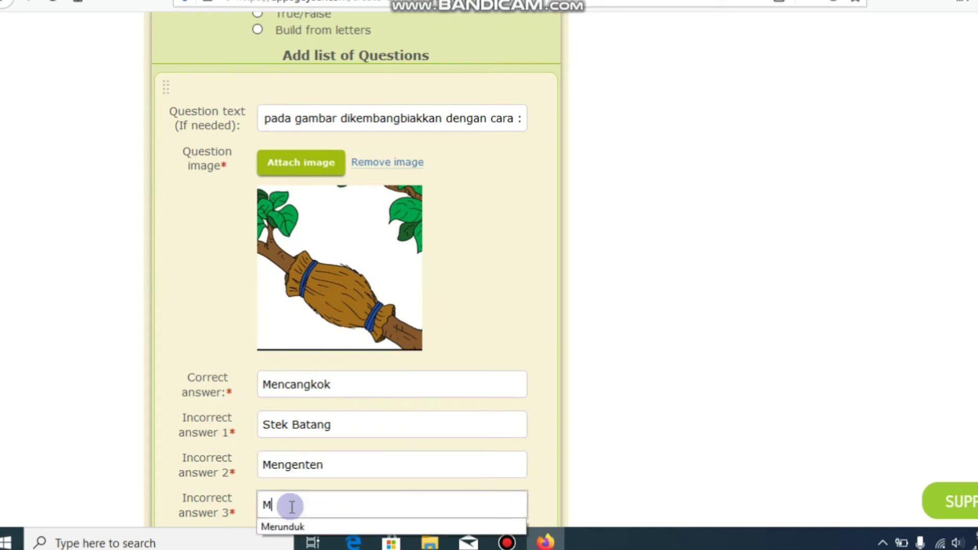
{"action": "left_click", "coordinate": [295, 529]}
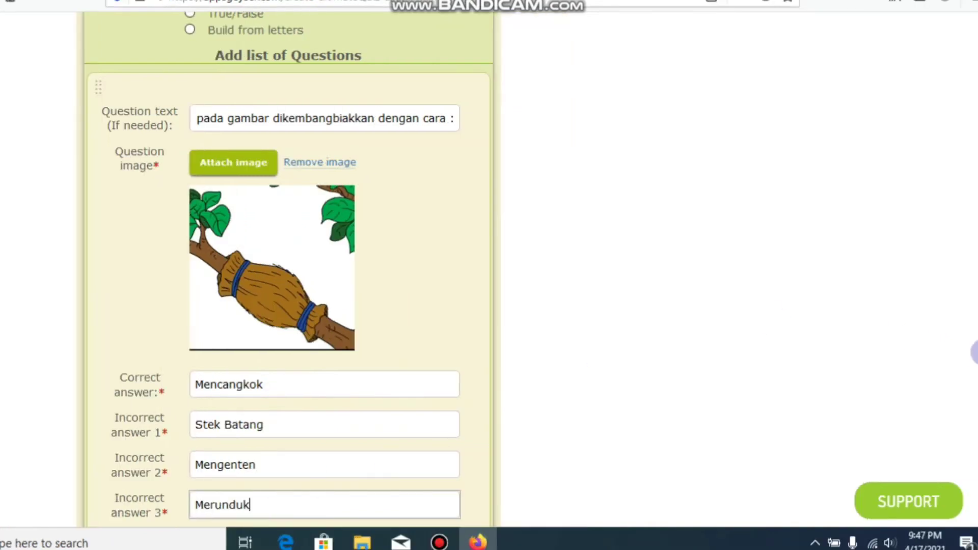
Step: Add a second question to category 2 with the text starting with "K" and ending in "tiba-tiba untuk mengelabui musuh disebut"
{"action": "scroll", "coordinate": [967, 351], "scroll_direction": "down", "scroll_amount": 4}
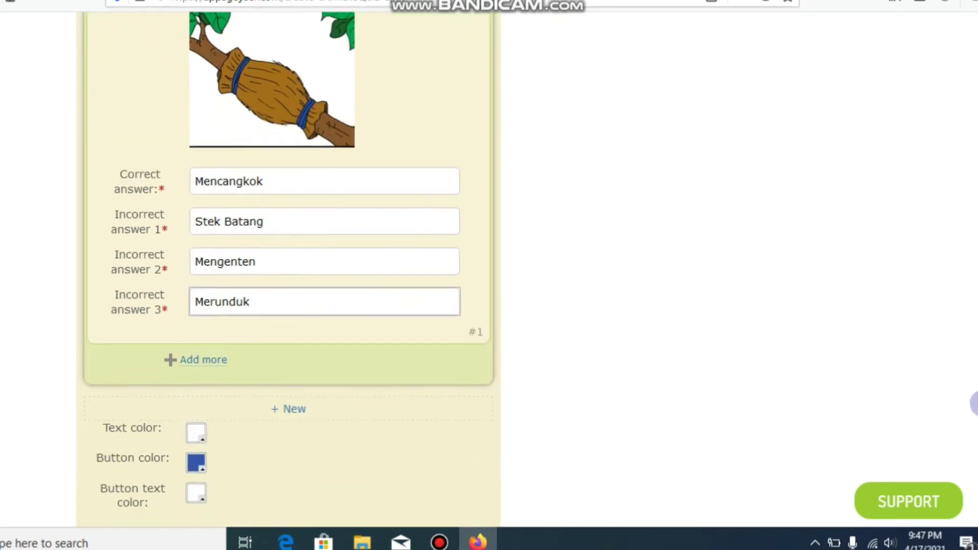
{"action": "scroll", "coordinate": [970, 402], "scroll_direction": "down", "scroll_amount": 3}
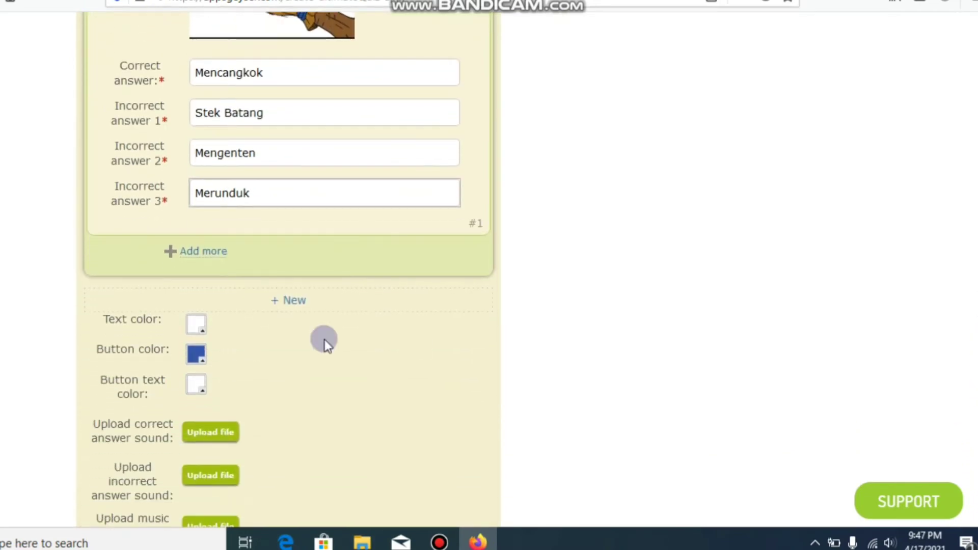
{"action": "left_click", "coordinate": [206, 251]}
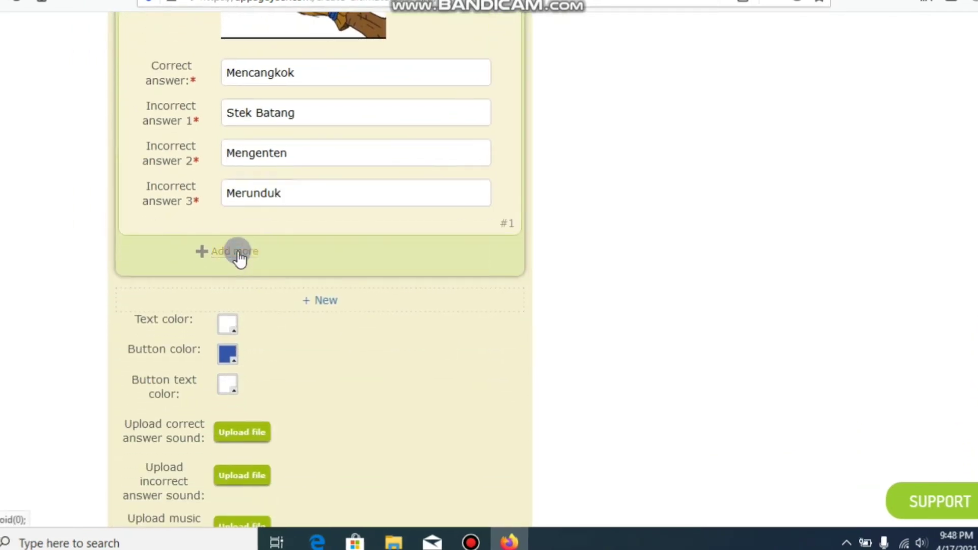
{"action": "left_click", "coordinate": [257, 290]}
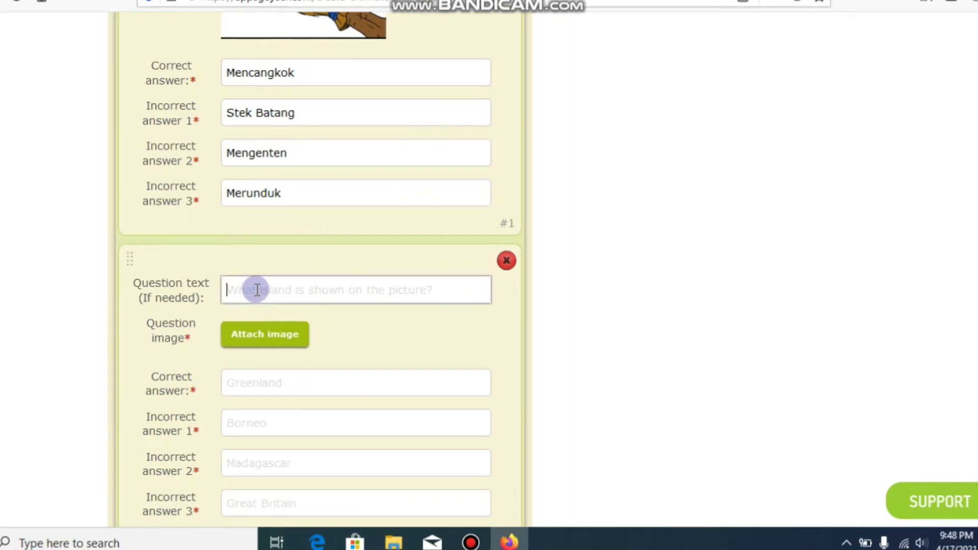
{"action": "type", "text": "K"}
{"action": "left_click", "coordinate": [264, 313]}
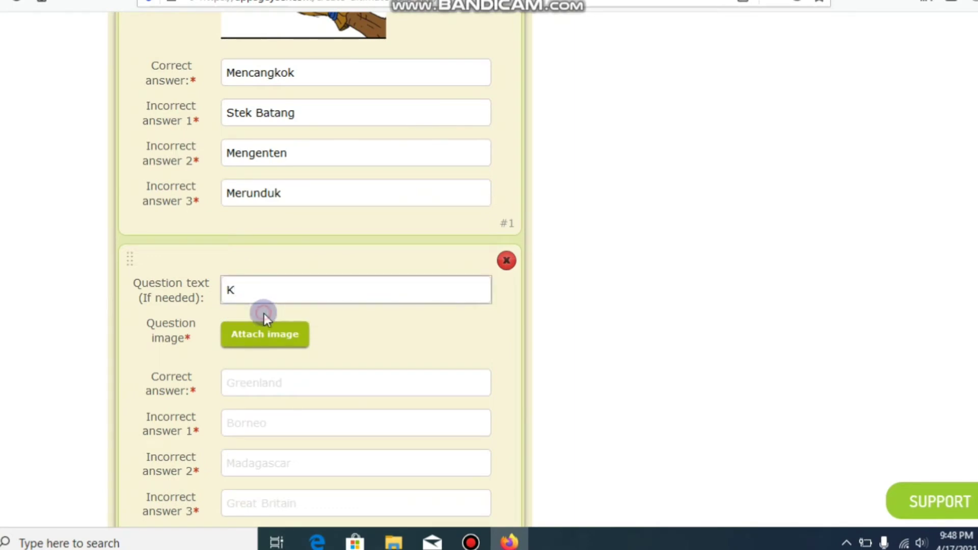
{"action": "left_click", "coordinate": [264, 338]}
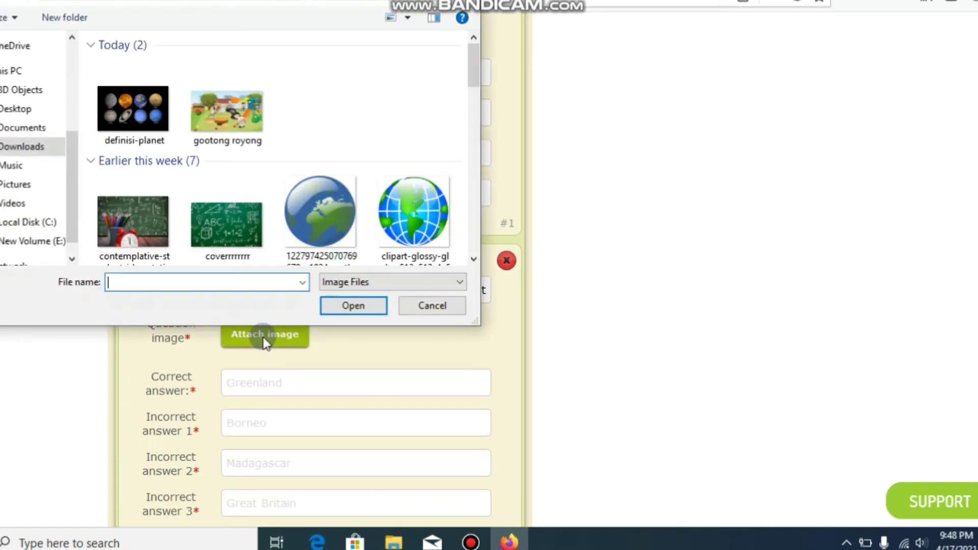
{"action": "left_click", "coordinate": [476, 77]}
{"action": "left_click_drag", "start_coordinate": [475, 114], "coordinate": [482, 300]}
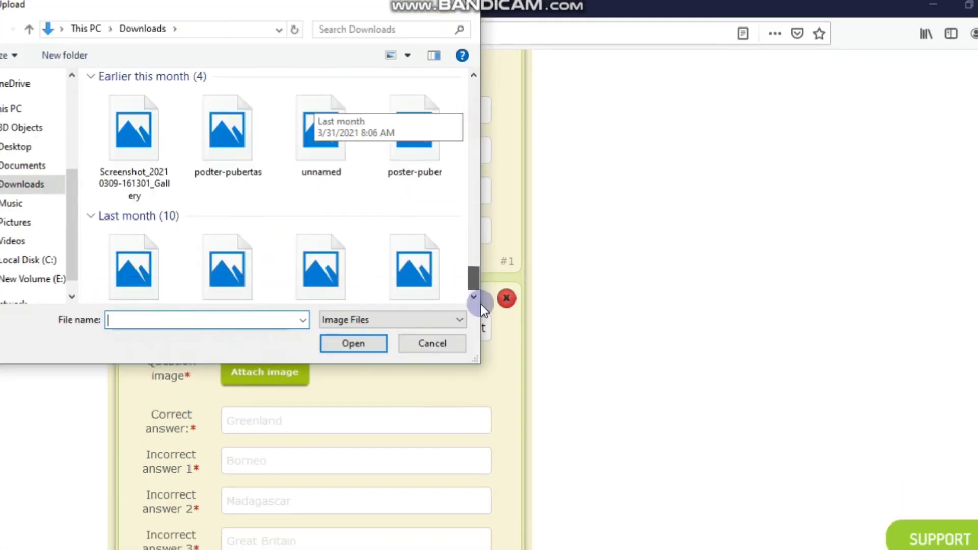
{"action": "left_click", "coordinate": [229, 245]}
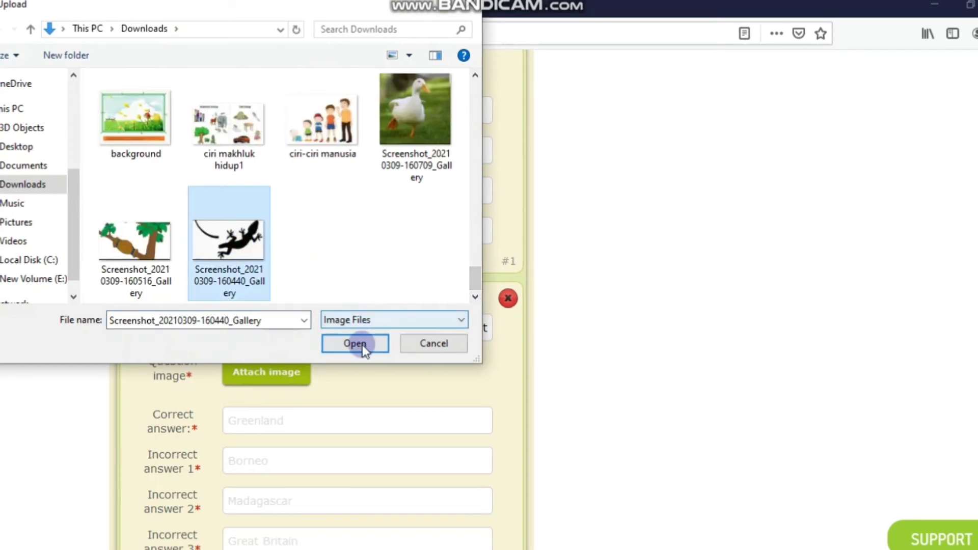
{"action": "left_click", "coordinate": [362, 344]}
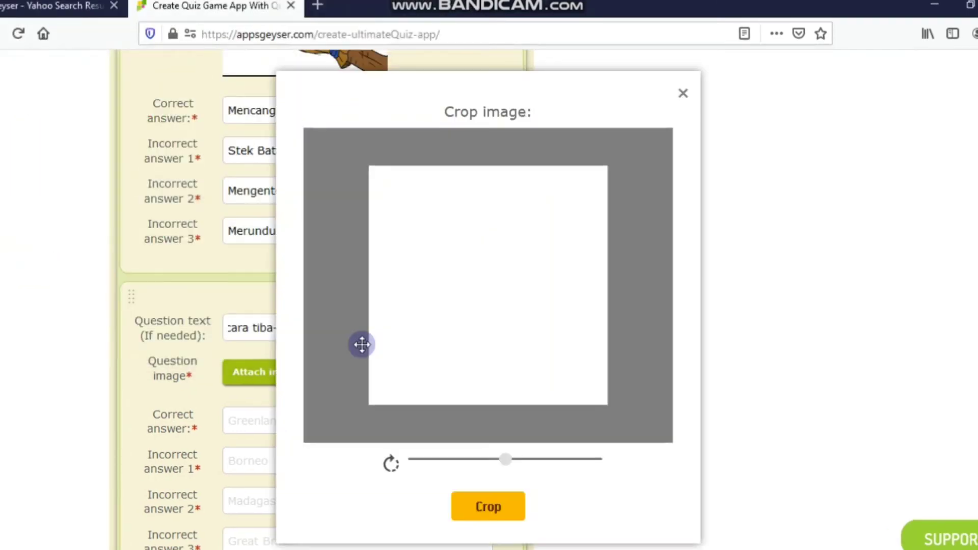
{"action": "left_click_drag", "start_coordinate": [443, 336], "coordinate": [407, 364]}
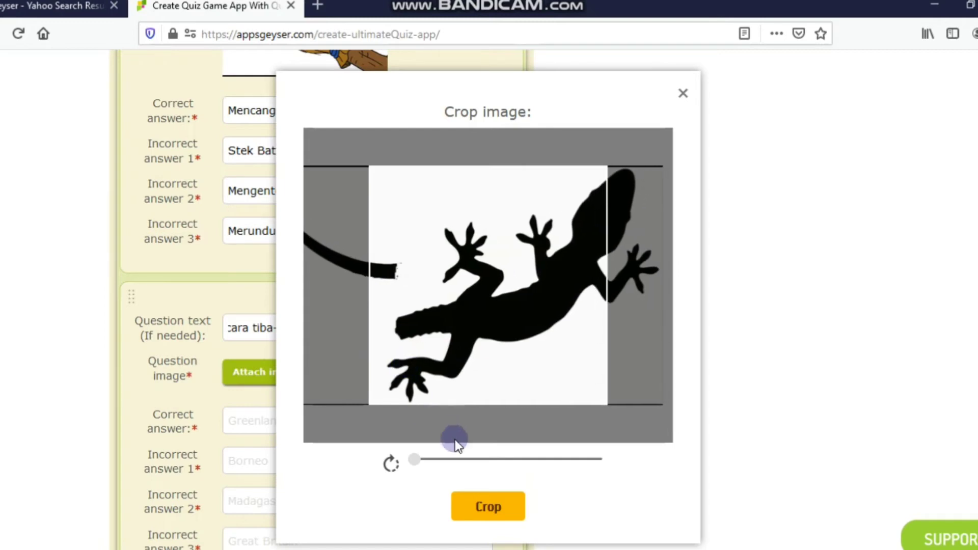
{"action": "left_click", "coordinate": [473, 506]}
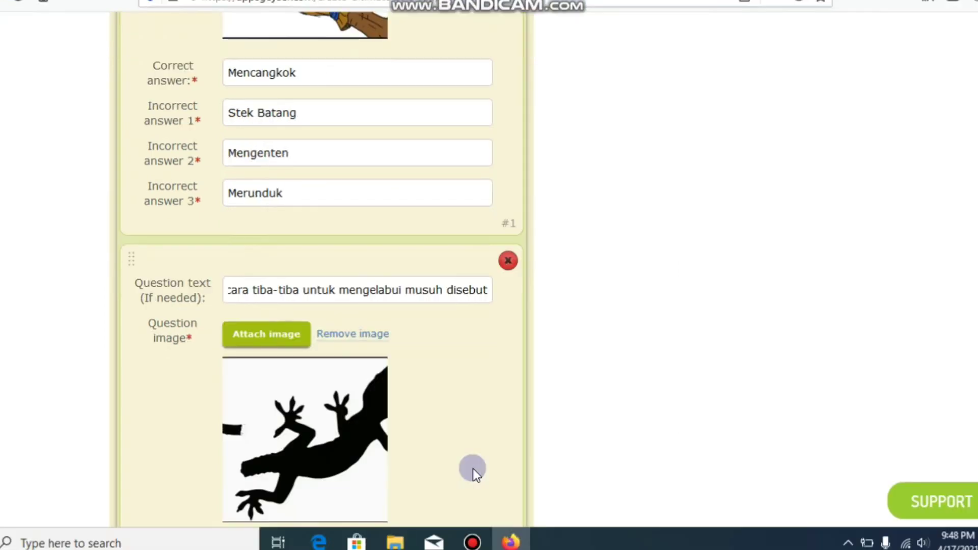
Step: Enter "Autotomi" as the correct answer of the lizard question
{"action": "scroll", "coordinate": [970, 326], "scroll_direction": "down", "scroll_amount": 7}
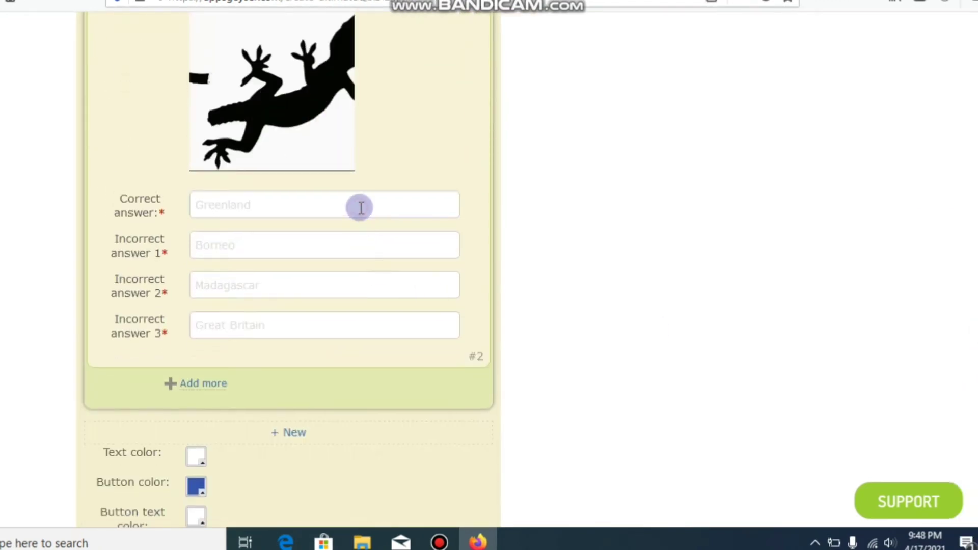
{"action": "left_click", "coordinate": [361, 207]}
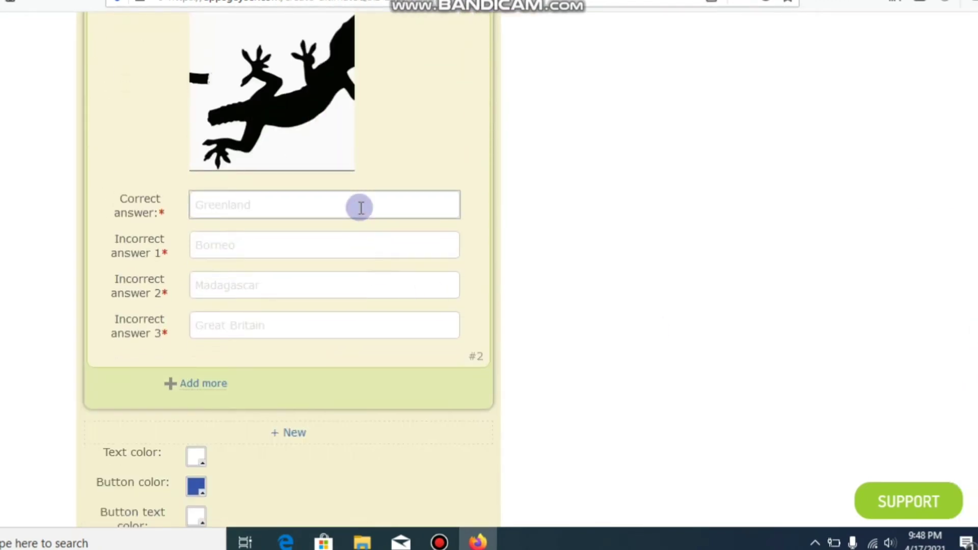
{"action": "type", "text": "A"}
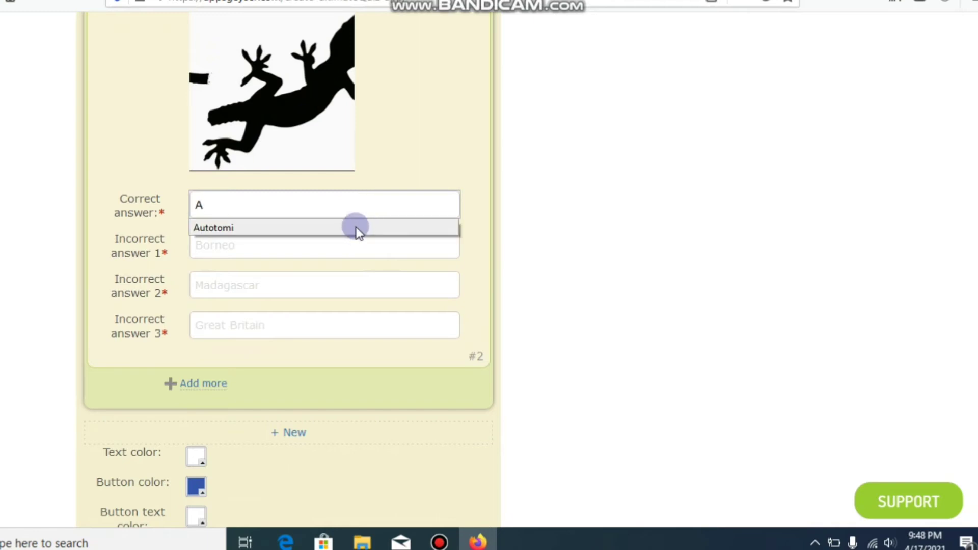
{"action": "left_click", "coordinate": [358, 229]}
Step: Fill in the lizard question's three incorrect answers as "Ekolokasi", "Mimikri" and "Anatomi"
{"action": "left_click", "coordinate": [355, 246]}
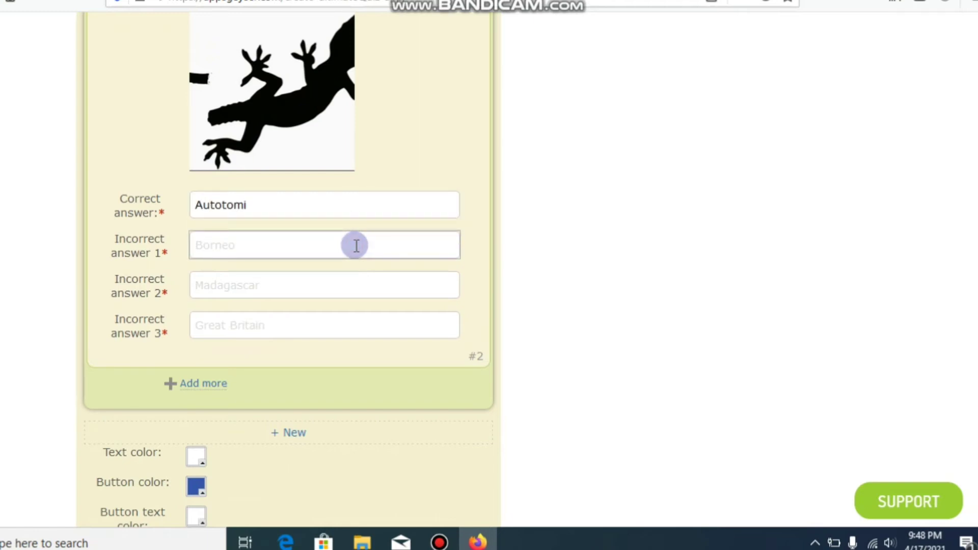
{"action": "type", "text": "E"}
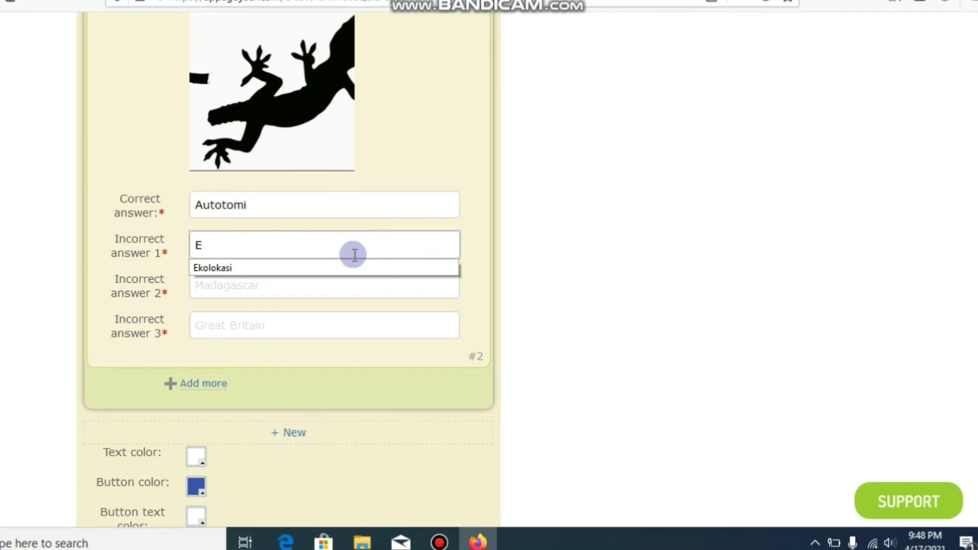
{"action": "left_click", "coordinate": [353, 264]}
{"action": "left_click", "coordinate": [345, 291]}
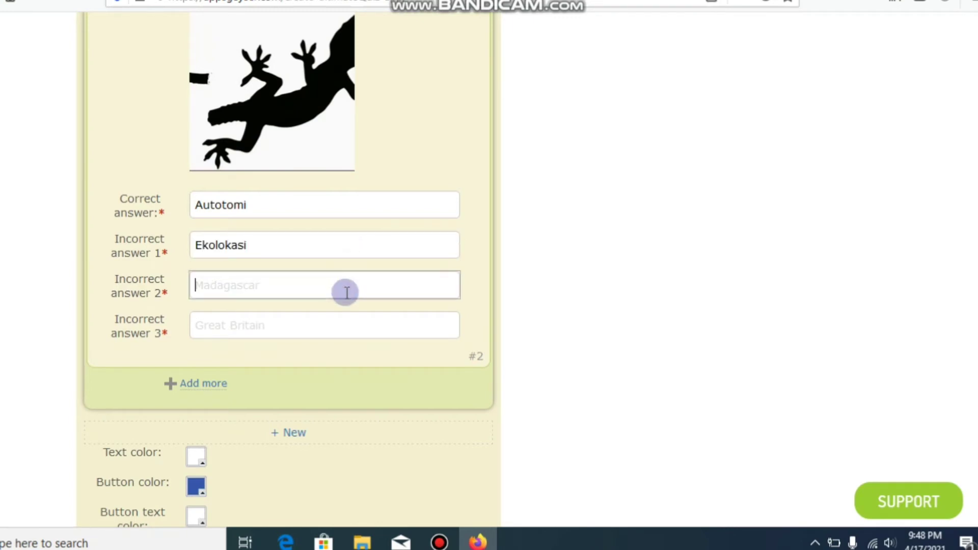
{"action": "type", "text": "A"}
{"action": "key", "text": "BackSpace"}
{"action": "type", "text": "M"}
{"action": "left_click", "coordinate": [340, 309]}
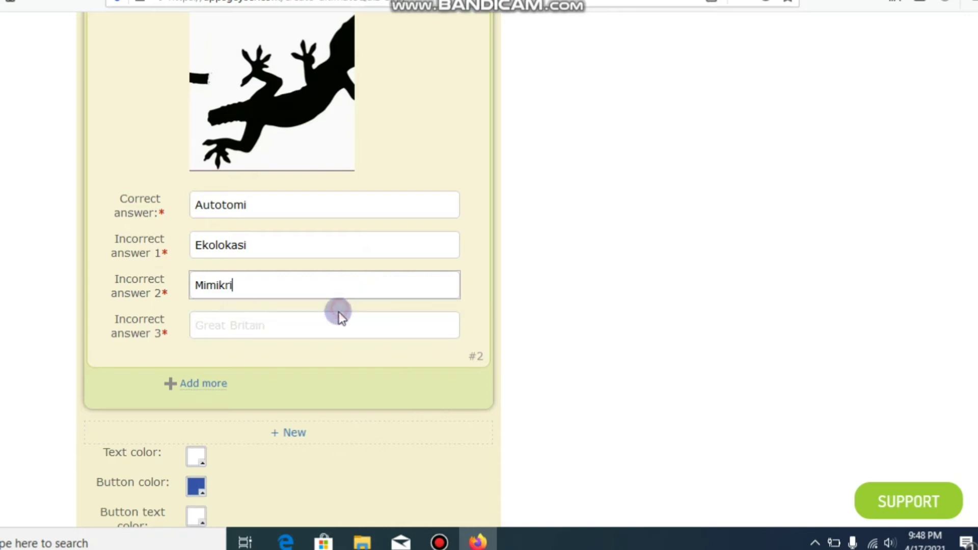
{"action": "left_click", "coordinate": [332, 326]}
{"action": "type", "text": "A"}
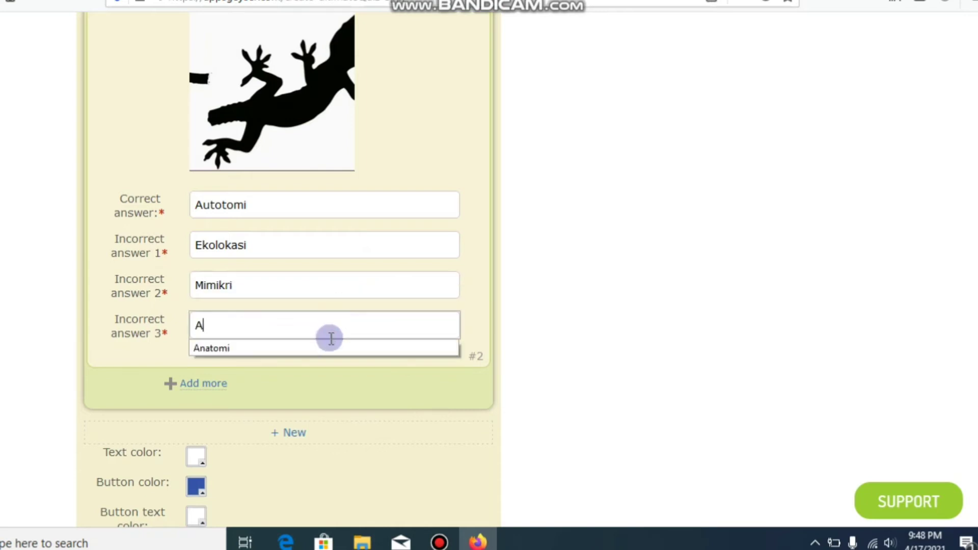
{"action": "left_click", "coordinate": [329, 347]}
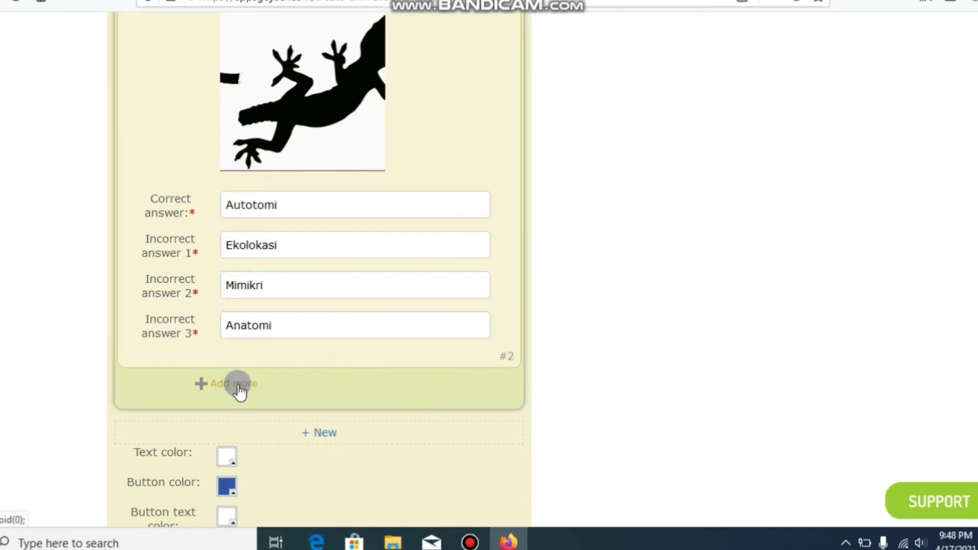
Step: Add a third question to category 2 with the text "Ciri khusushewan pada gambar adalah :"
{"action": "left_click", "coordinate": [238, 389]}
{"action": "left_click", "coordinate": [307, 422]}
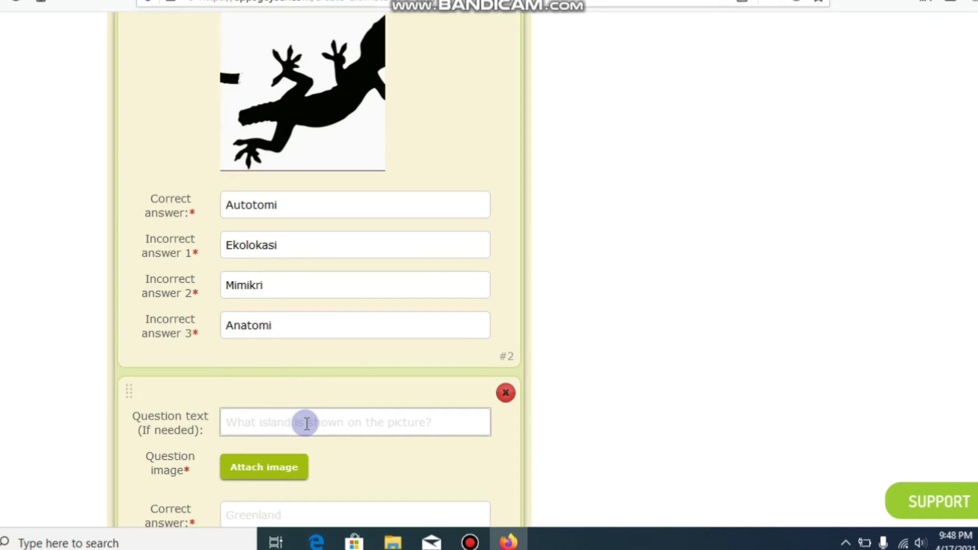
{"action": "type", "text": "C"}
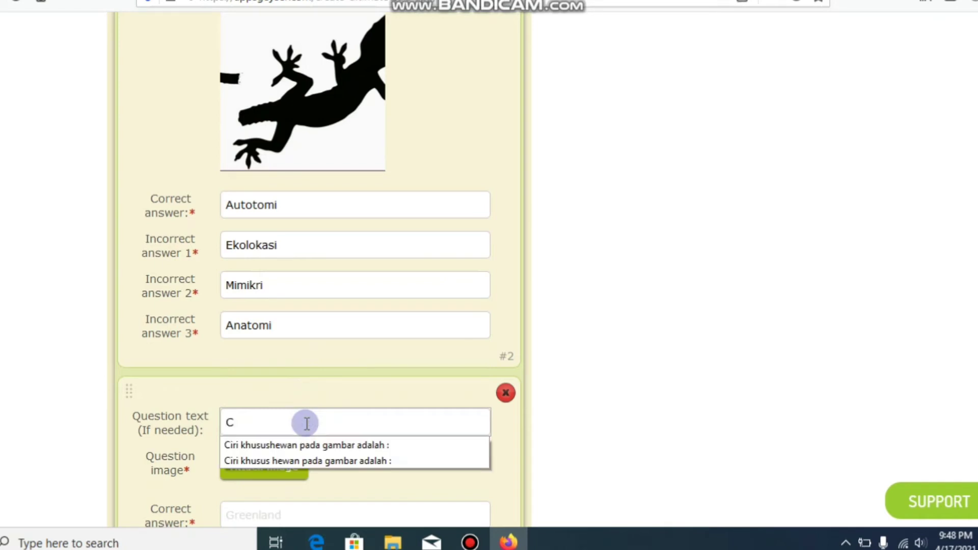
{"action": "left_click", "coordinate": [305, 450]}
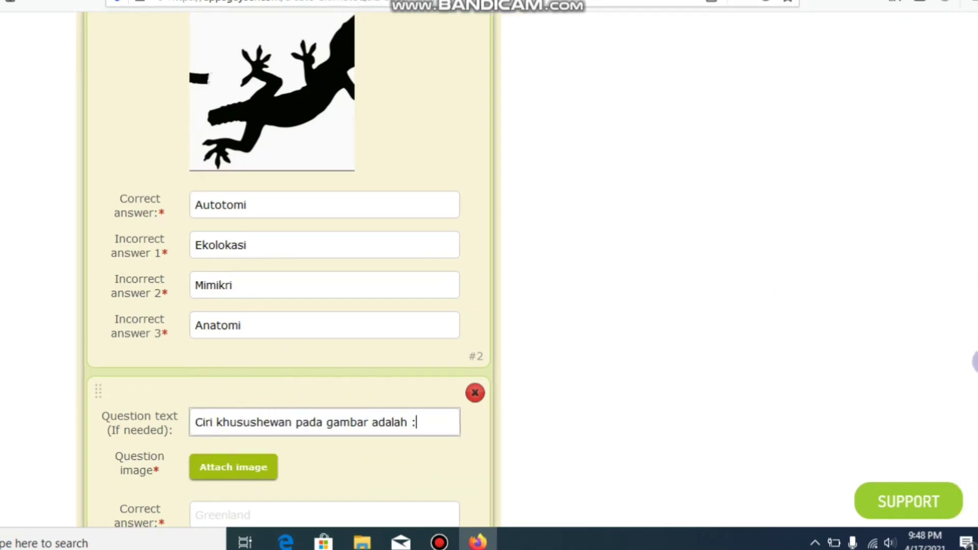
{"action": "scroll", "coordinate": [479, 257], "scroll_direction": "down", "scroll_amount": 5}
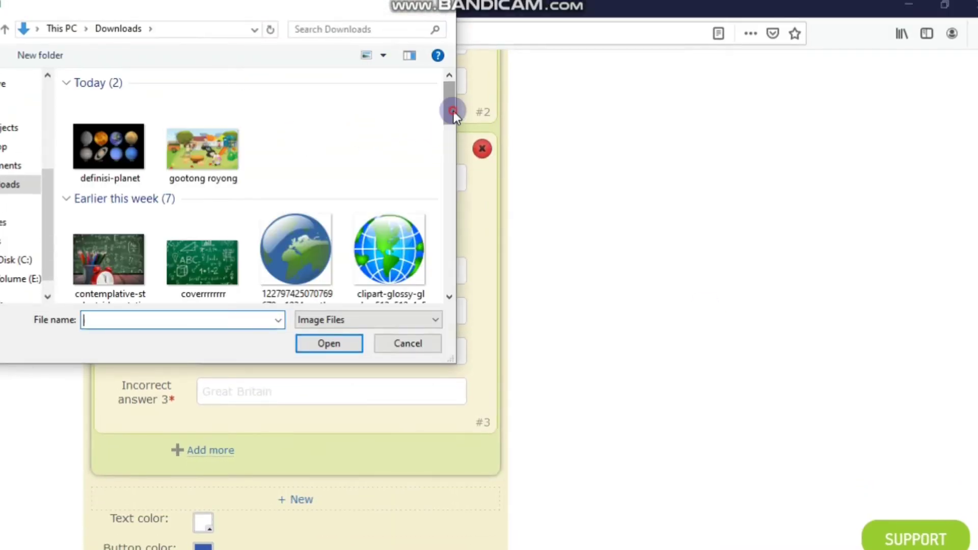
{"action": "left_click_drag", "start_coordinate": [453, 111], "coordinate": [457, 290]}
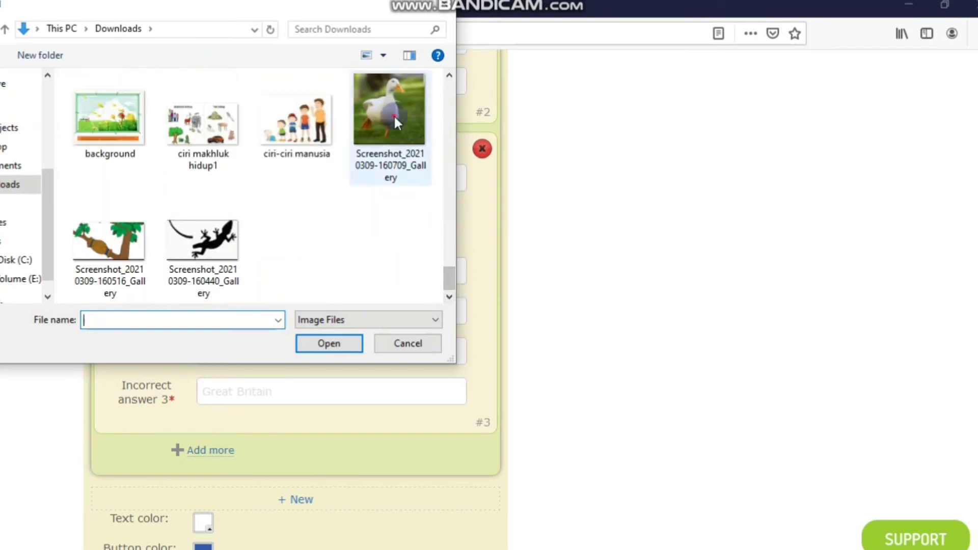
{"action": "left_click", "coordinate": [393, 115]}
{"action": "left_click", "coordinate": [350, 342]}
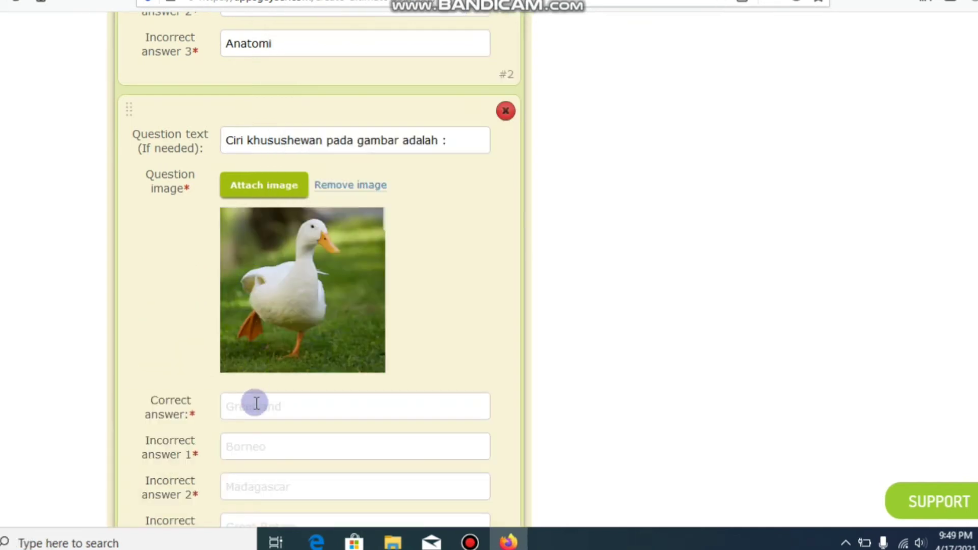
Step: Enter "Memiliki selaput pada kaki" as the correct answer of the duck question
{"action": "left_click", "coordinate": [256, 402]}
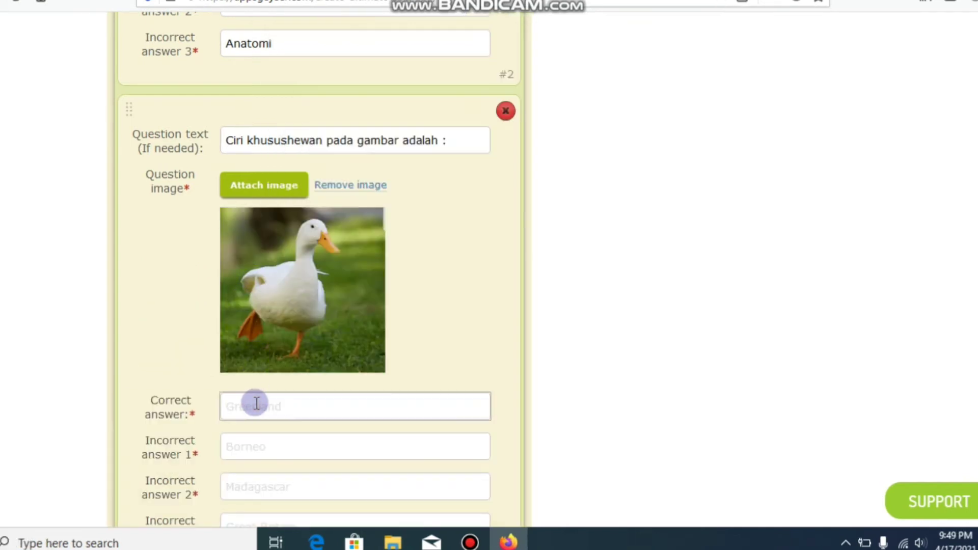
{"action": "type", "text": "M"}
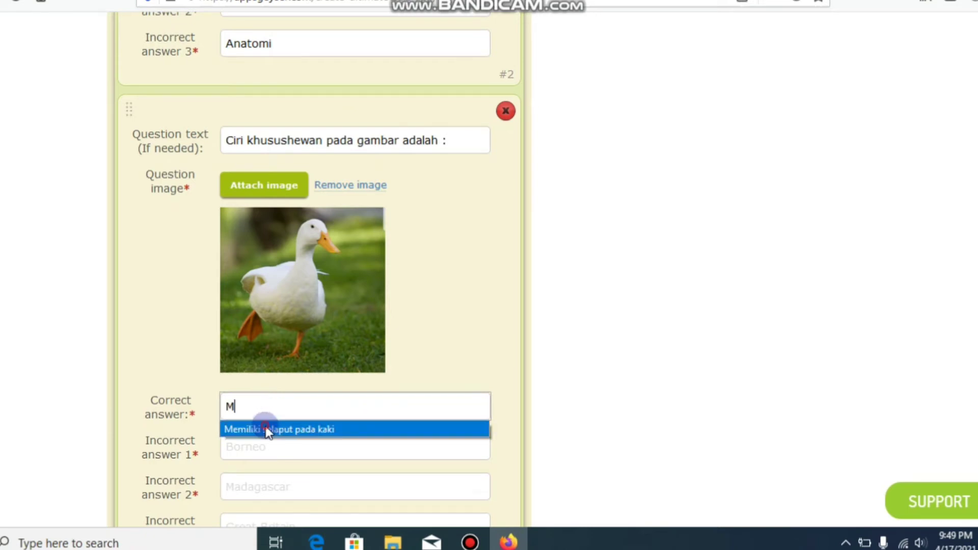
{"action": "left_click", "coordinate": [262, 427]}
{"action": "scroll", "coordinate": [973, 389], "scroll_direction": "down", "scroll_amount": 5}
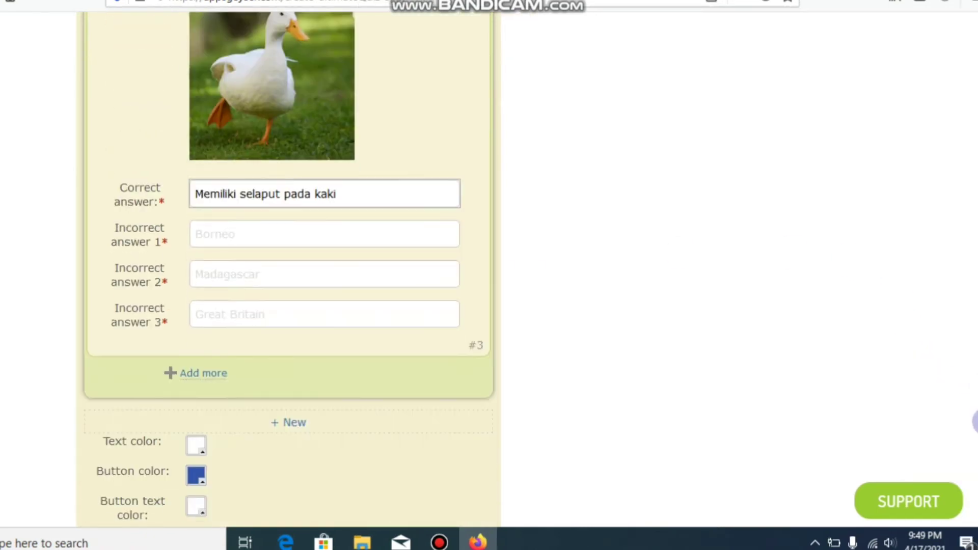
Step: Fill in the duck question's three incorrect answers as "Memiliki kelenjar susu", "Memiliki penyengat" and "Melahirkan anak"
{"action": "left_click", "coordinate": [318, 209]}
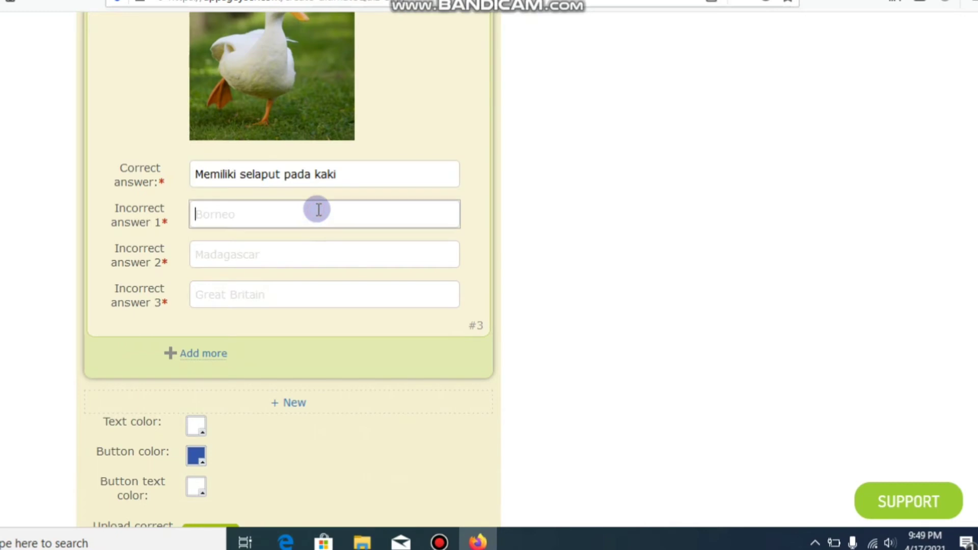
{"action": "type", "text": "M"}
{"action": "left_click", "coordinate": [318, 241]}
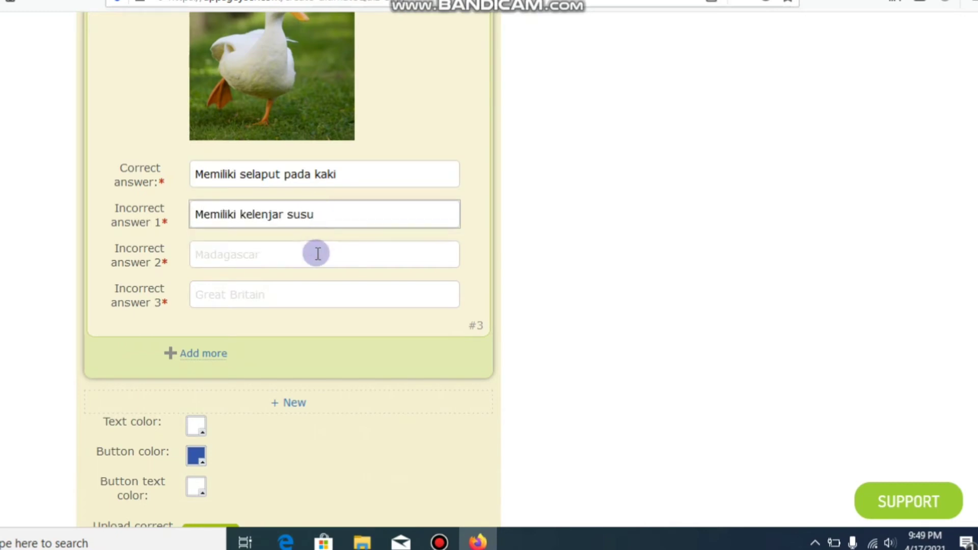
{"action": "left_click", "coordinate": [318, 253]}
{"action": "type", "text": "M"}
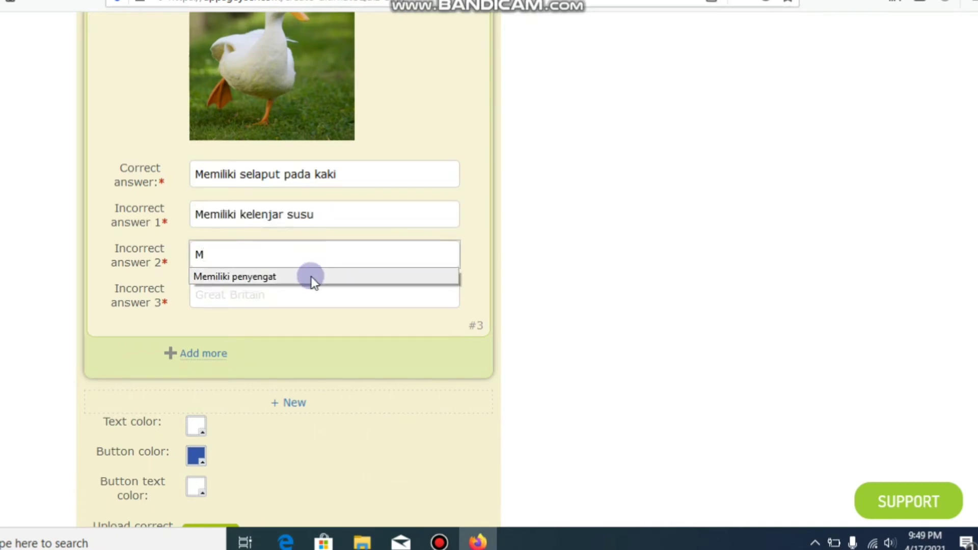
{"action": "left_click", "coordinate": [312, 278]}
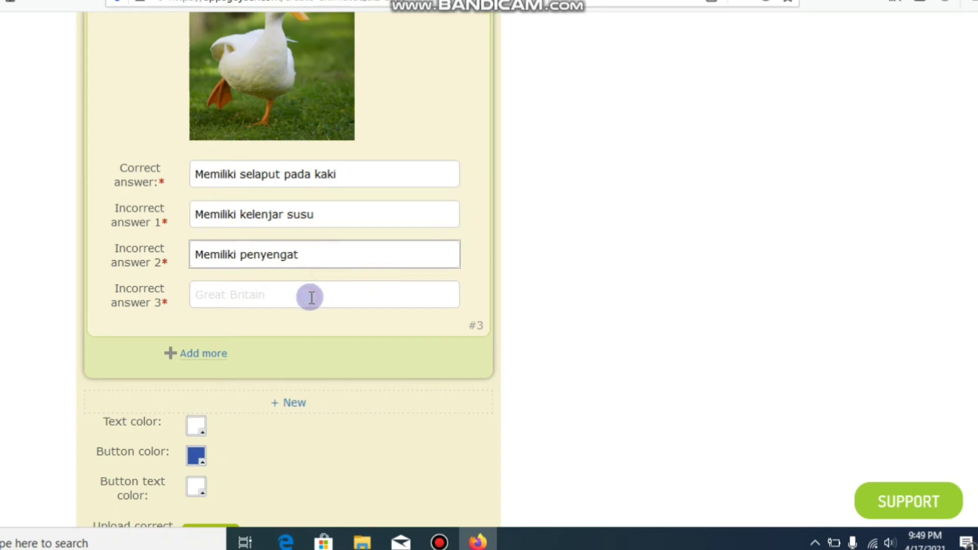
{"action": "left_click", "coordinate": [311, 297]}
{"action": "type", "text": "M"}
{"action": "left_click", "coordinate": [307, 317]}
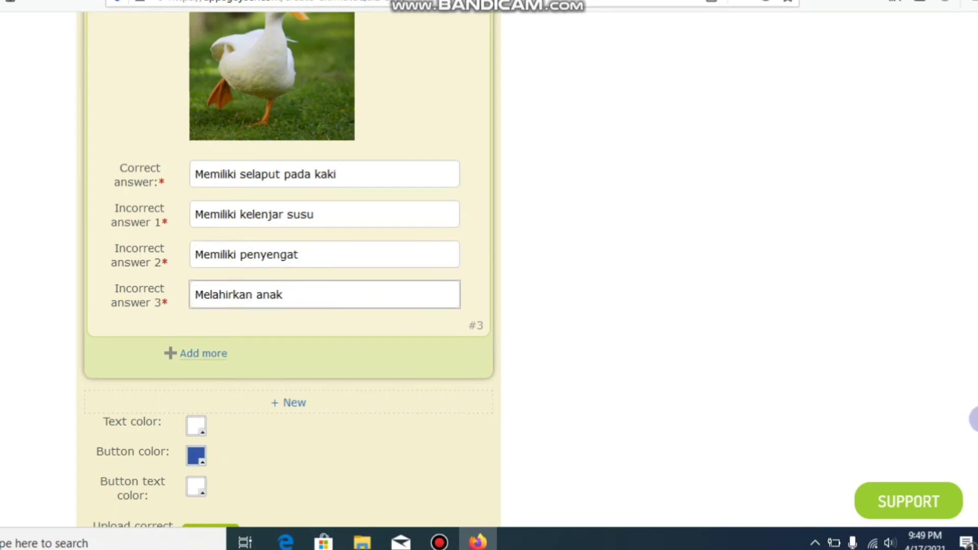
Step: Review the texts, images and answers of the three questions in category 2
{"action": "scroll", "coordinate": [973, 421], "scroll_direction": "up", "scroll_amount": 5}
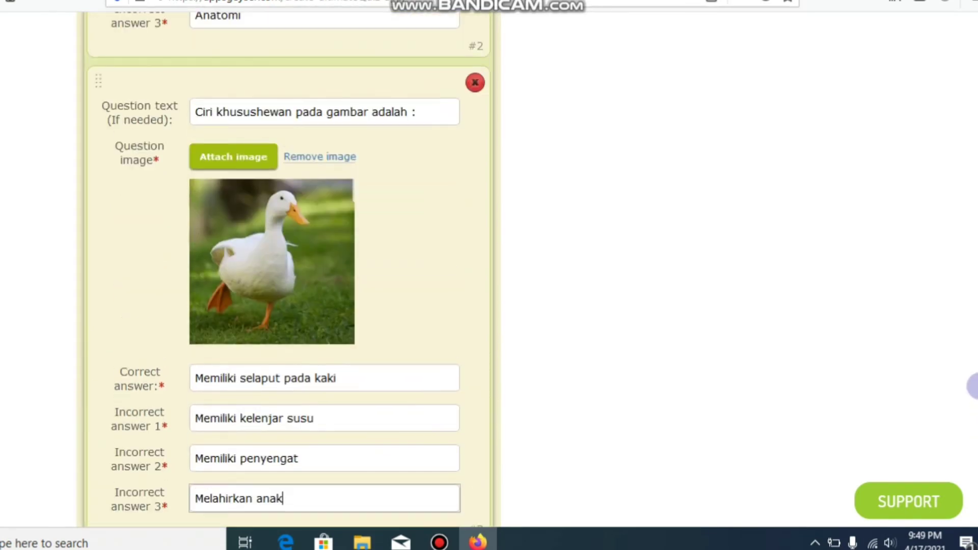
{"action": "scroll", "coordinate": [973, 377], "scroll_direction": "up", "scroll_amount": 8}
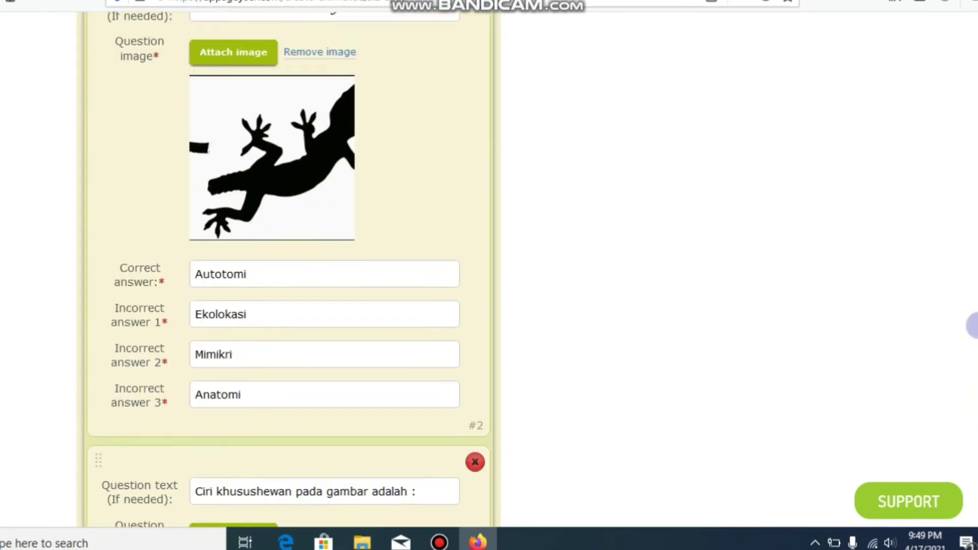
{"action": "scroll", "coordinate": [973, 316], "scroll_direction": "up", "scroll_amount": 5}
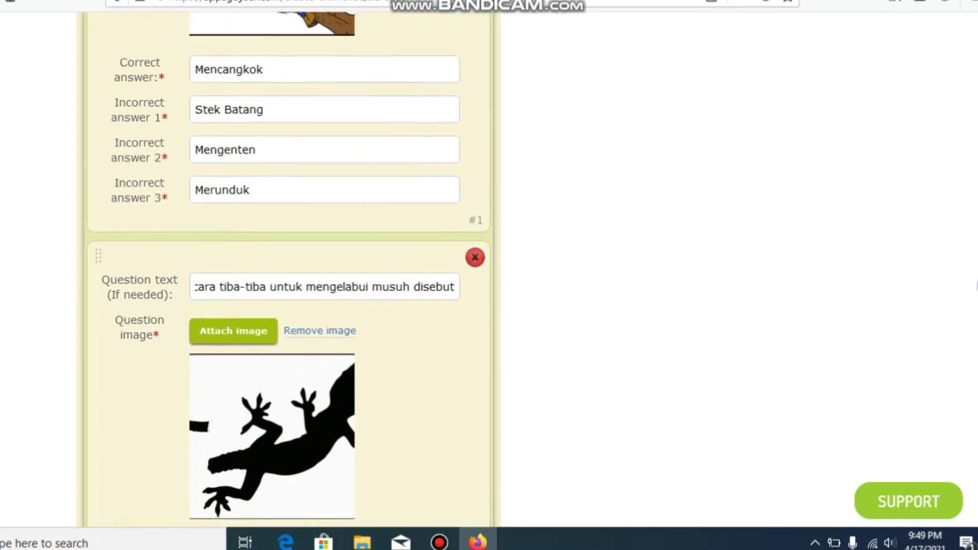
{"action": "scroll", "coordinate": [974, 278], "scroll_direction": "up", "scroll_amount": 2}
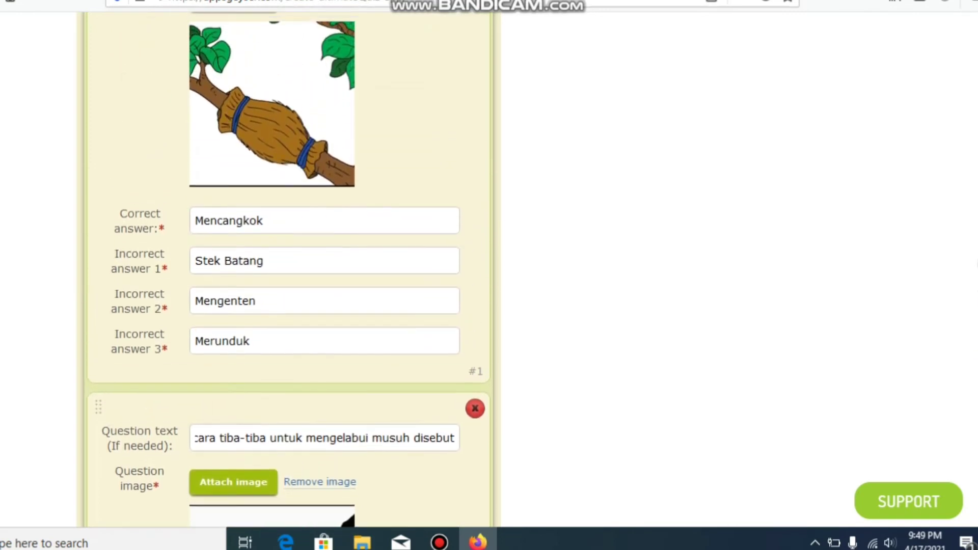
{"action": "scroll", "coordinate": [973, 278], "scroll_direction": "up", "scroll_amount": 2}
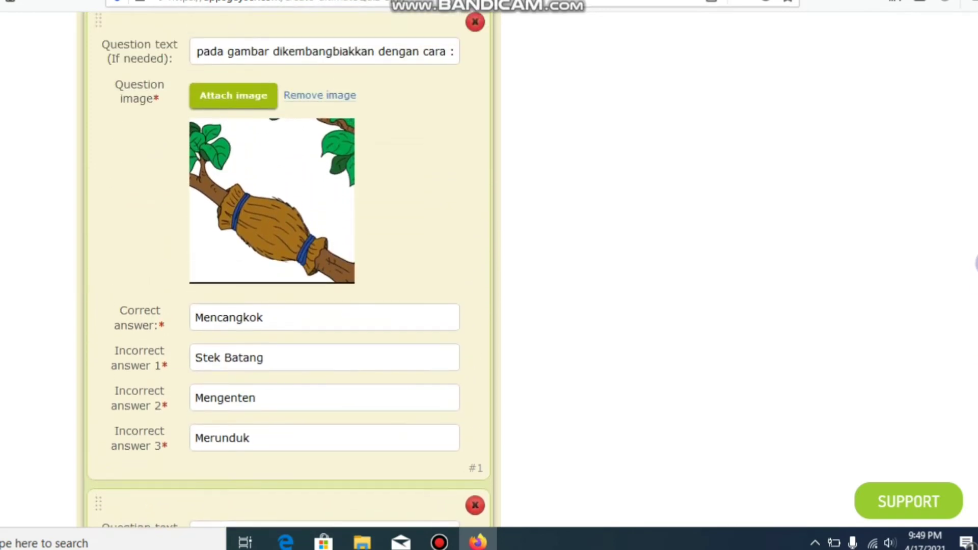
{"action": "scroll", "coordinate": [974, 306], "scroll_direction": "down", "scroll_amount": 4}
{"action": "scroll", "coordinate": [974, 407], "scroll_direction": "down", "scroll_amount": 17}
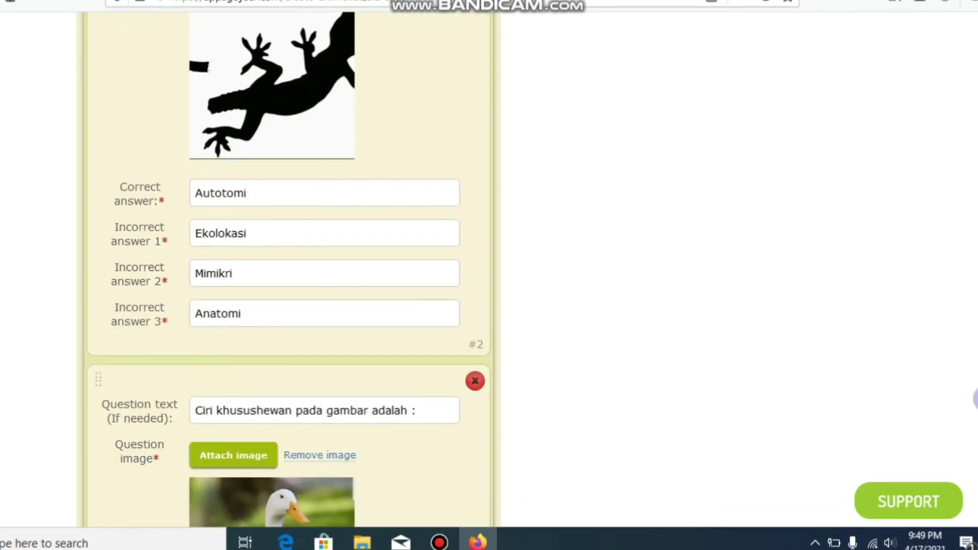
{"action": "scroll", "coordinate": [237, 262], "scroll_direction": "down", "scroll_amount": 3}
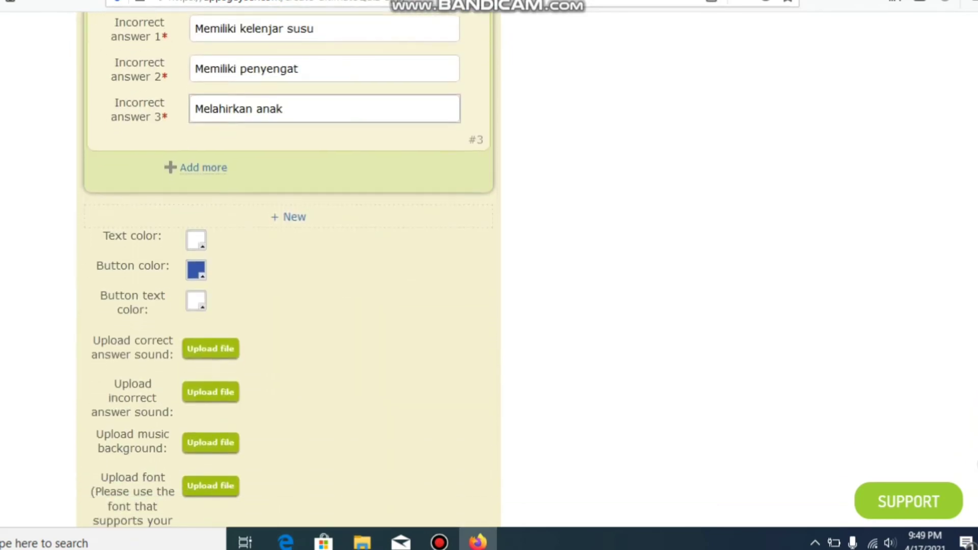
Step: Set the quiz text color to red (ed0c26)
{"action": "left_click", "coordinate": [238, 252]}
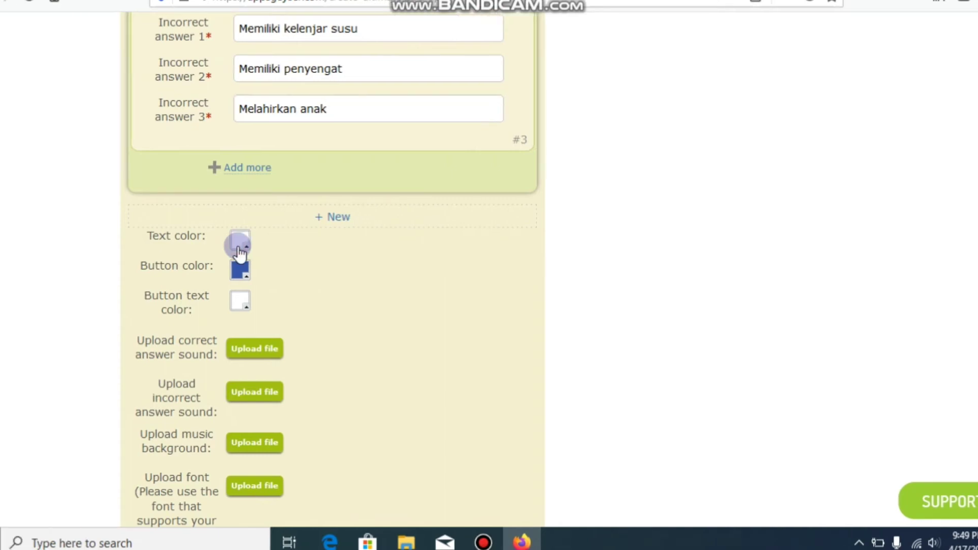
{"action": "left_click", "coordinate": [239, 250]}
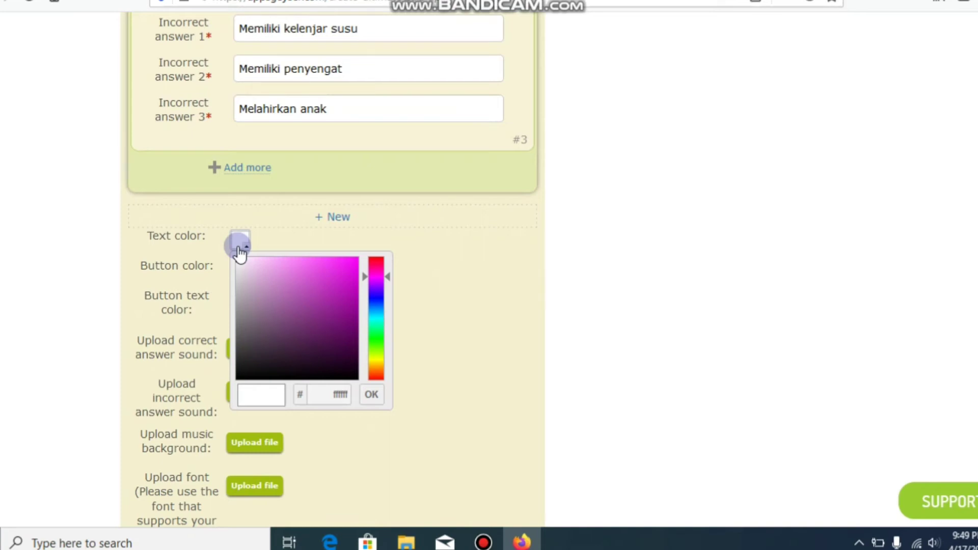
{"action": "left_click", "coordinate": [378, 262]}
{"action": "left_click", "coordinate": [351, 264]}
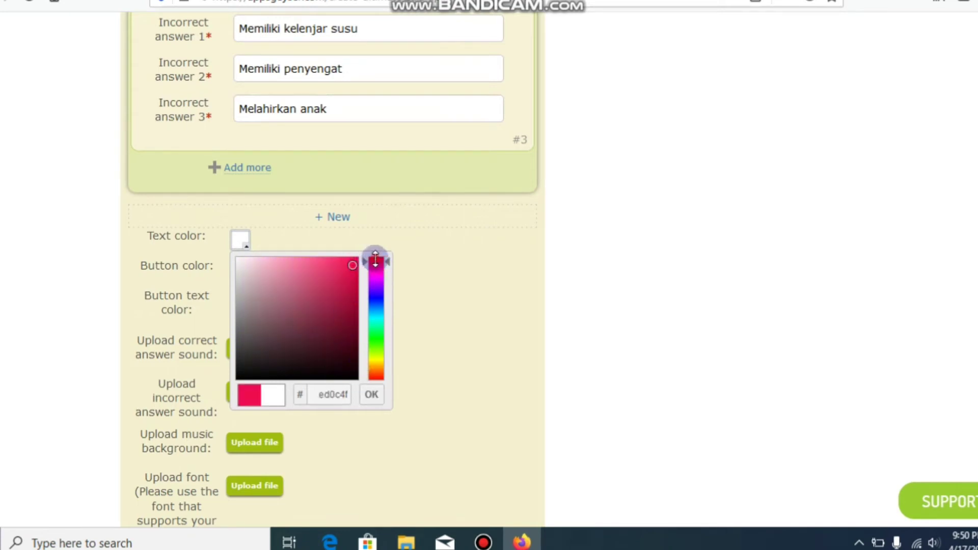
{"action": "left_click", "coordinate": [375, 258]}
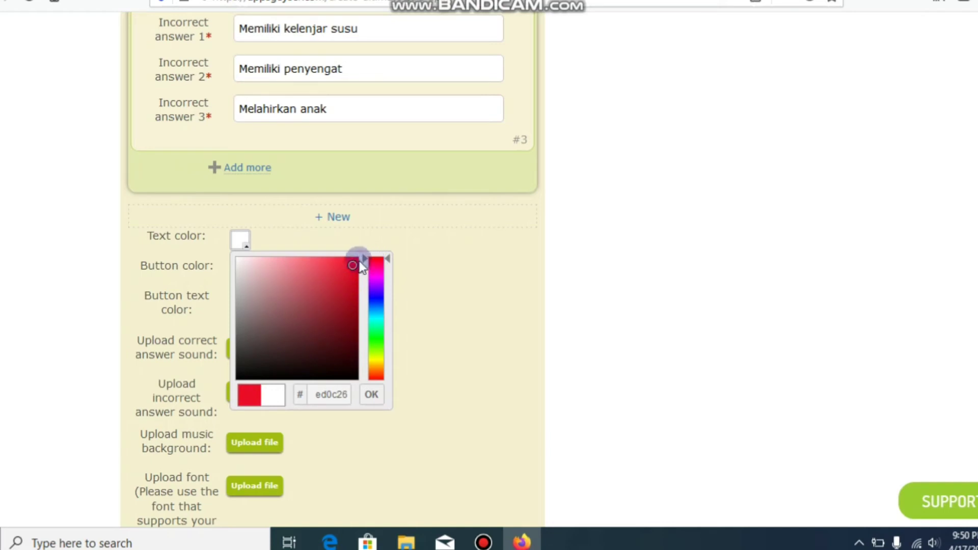
{"action": "left_click", "coordinate": [370, 395]}
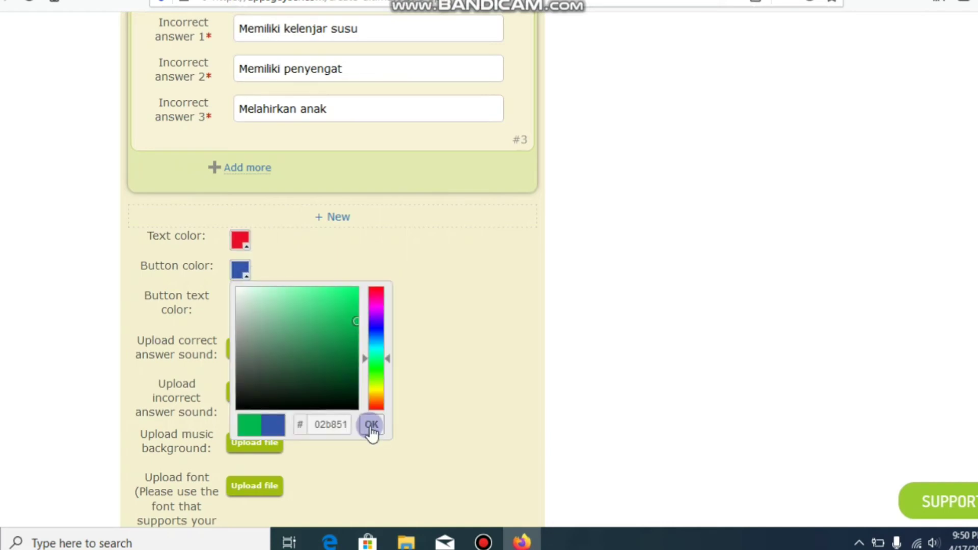
Step: Set the button color to green (02b851) and the button text color to bright cyan
{"action": "left_click", "coordinate": [370, 425]}
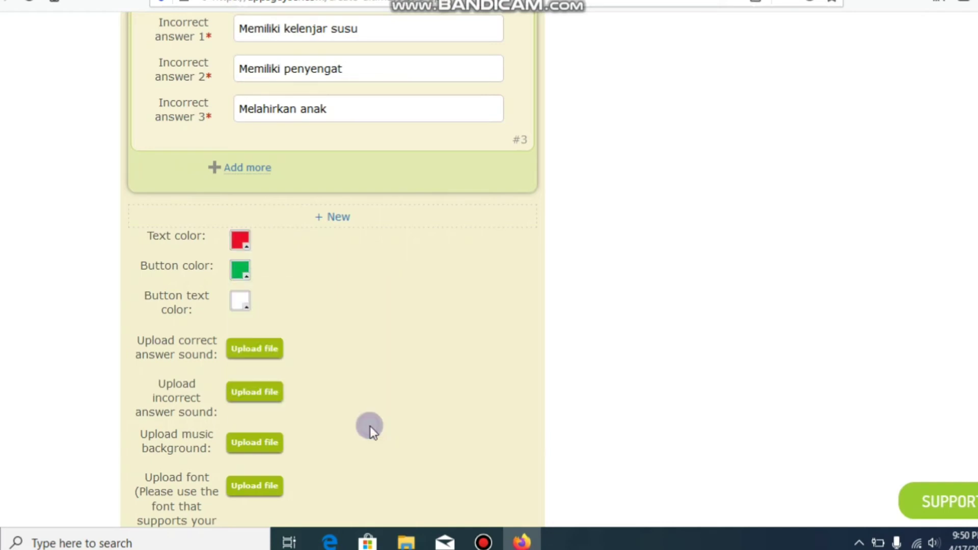
{"action": "left_click", "coordinate": [243, 301]}
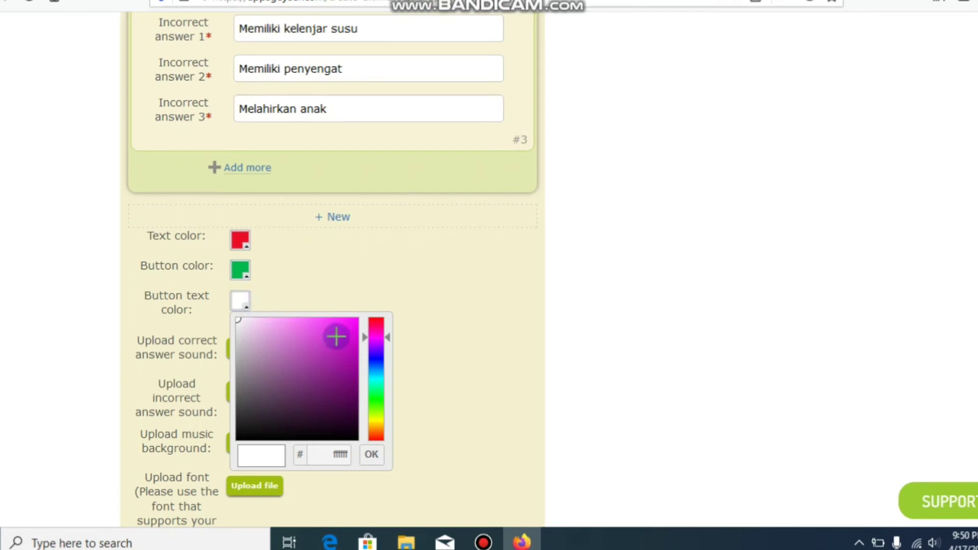
{"action": "left_click", "coordinate": [376, 379]}
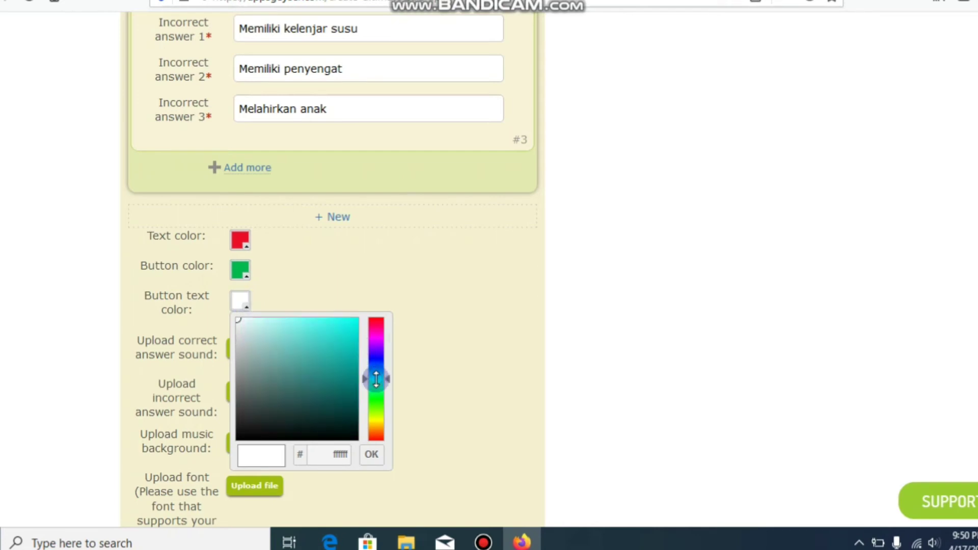
{"action": "left_click", "coordinate": [333, 322]}
{"action": "left_click", "coordinate": [374, 454]}
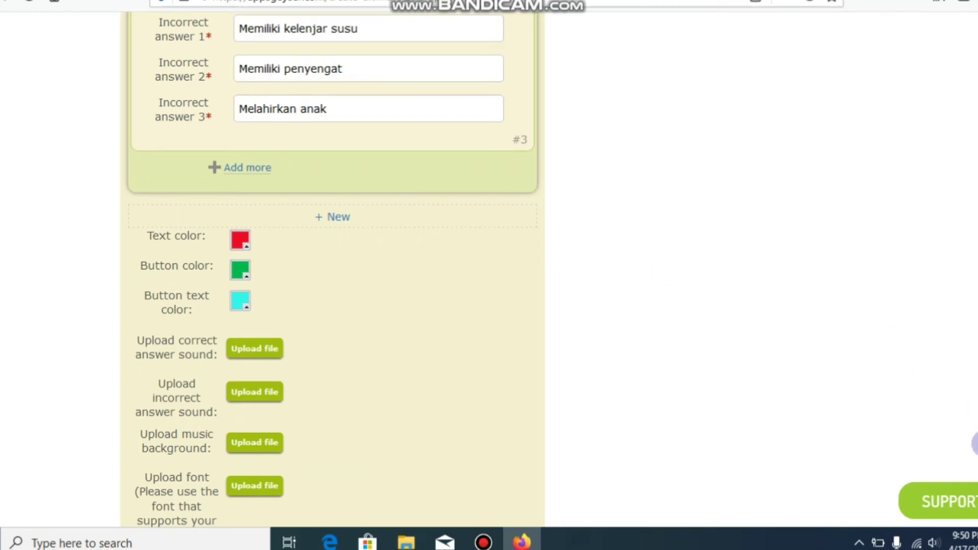
Step: Upload "Correct Answer" from the Music folder as the correct answer sound
{"action": "scroll", "coordinate": [925, 368], "scroll_direction": "down", "scroll_amount": 3}
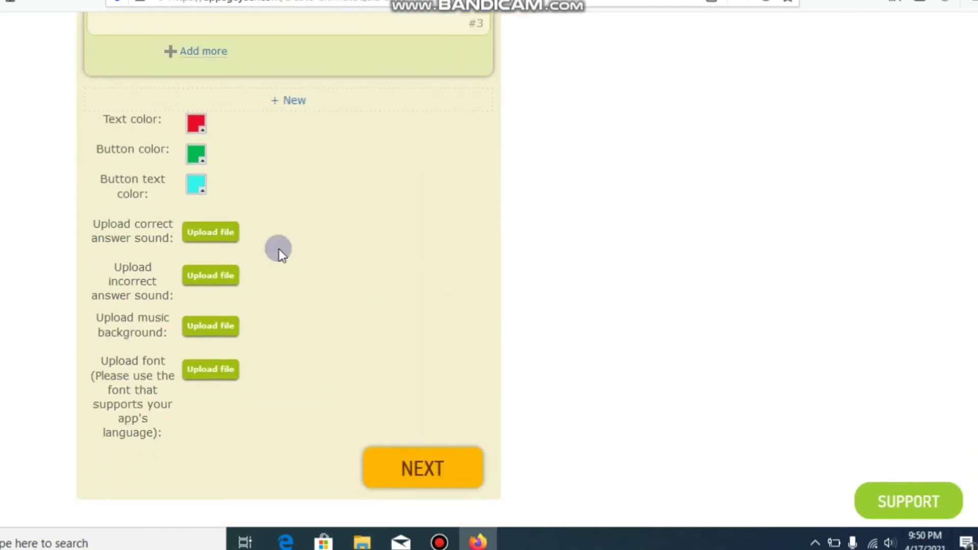
{"action": "left_click", "coordinate": [231, 237]}
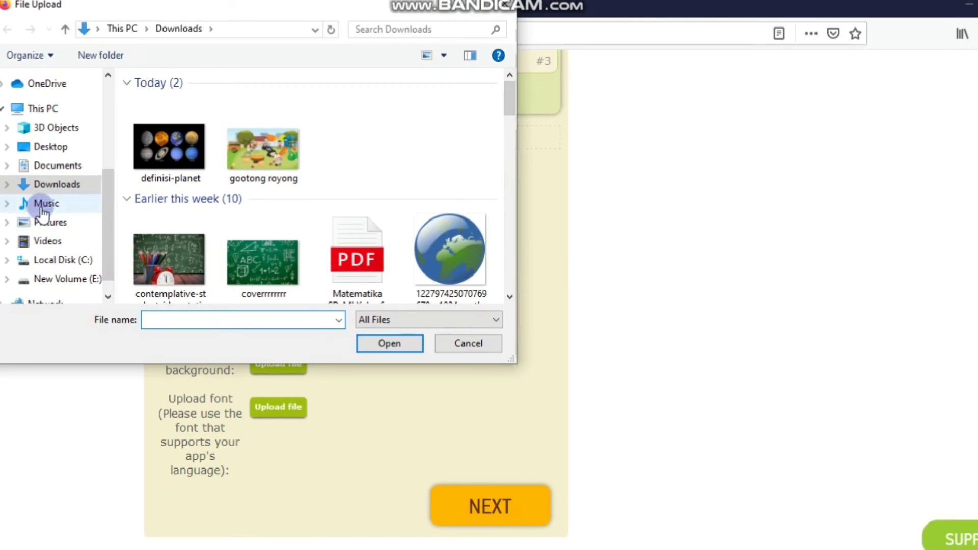
{"action": "left_click", "coordinate": [43, 204]}
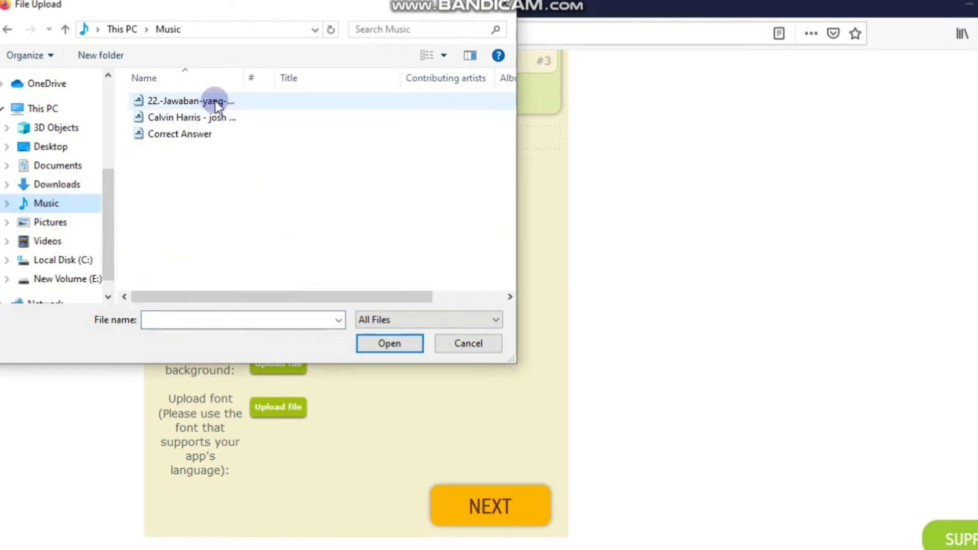
{"action": "left_click", "coordinate": [204, 135]}
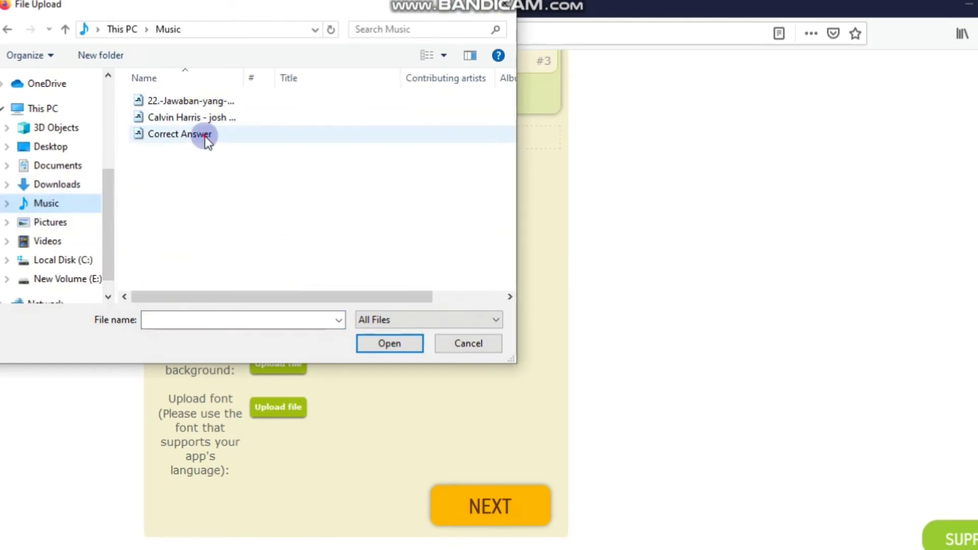
{"action": "left_click", "coordinate": [391, 343]}
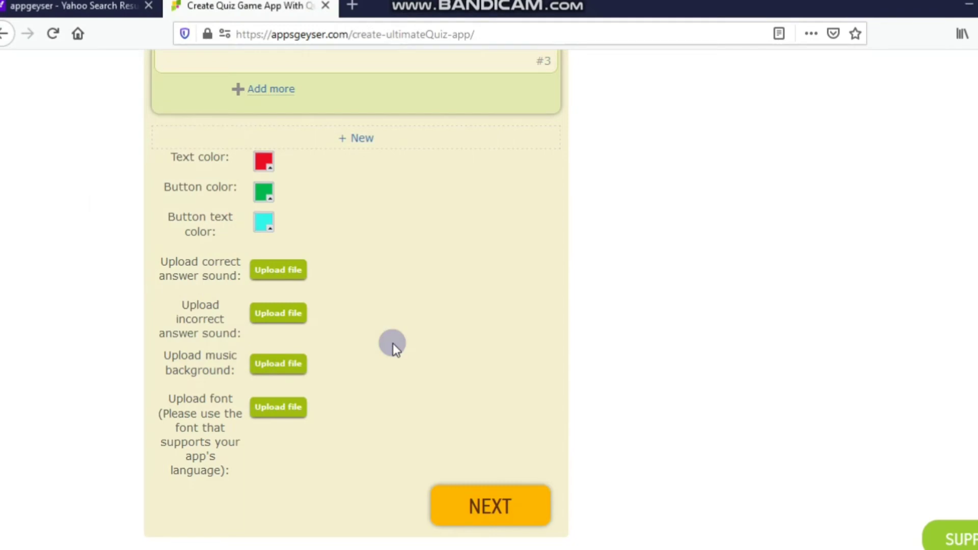
Step: Upload "22.-Jawaban-yang-Salah" from the Music folder as the incorrect answer sound
{"action": "left_click", "coordinate": [284, 314]}
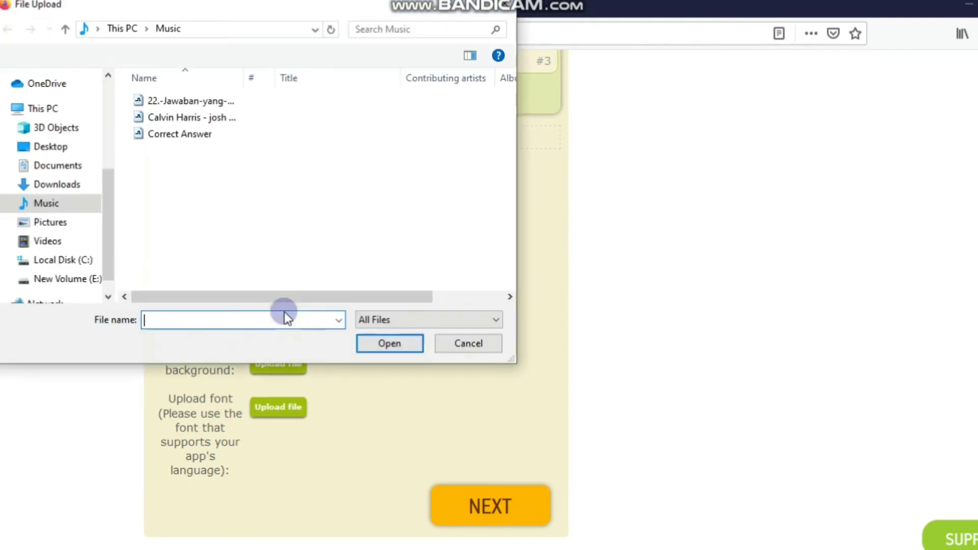
{"action": "left_click", "coordinate": [182, 102]}
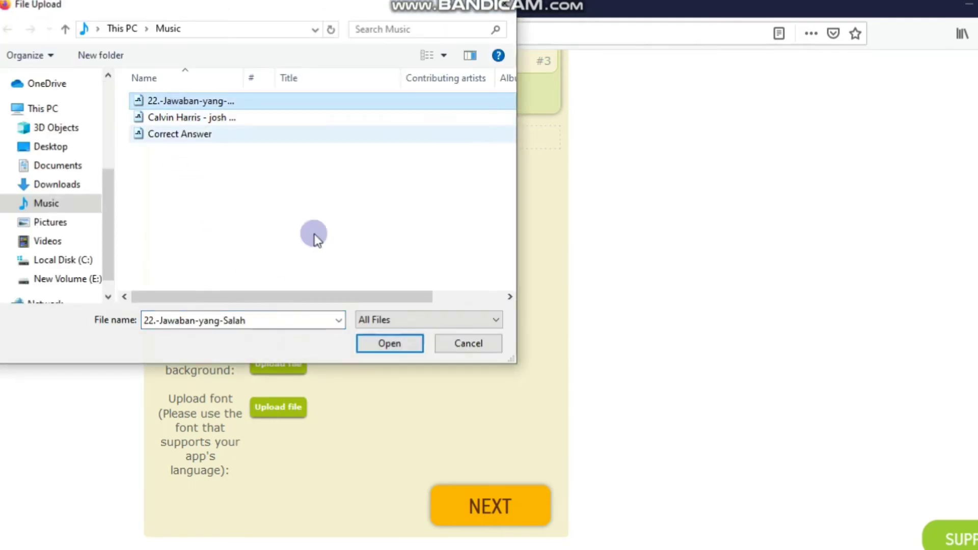
{"action": "left_click", "coordinate": [402, 341]}
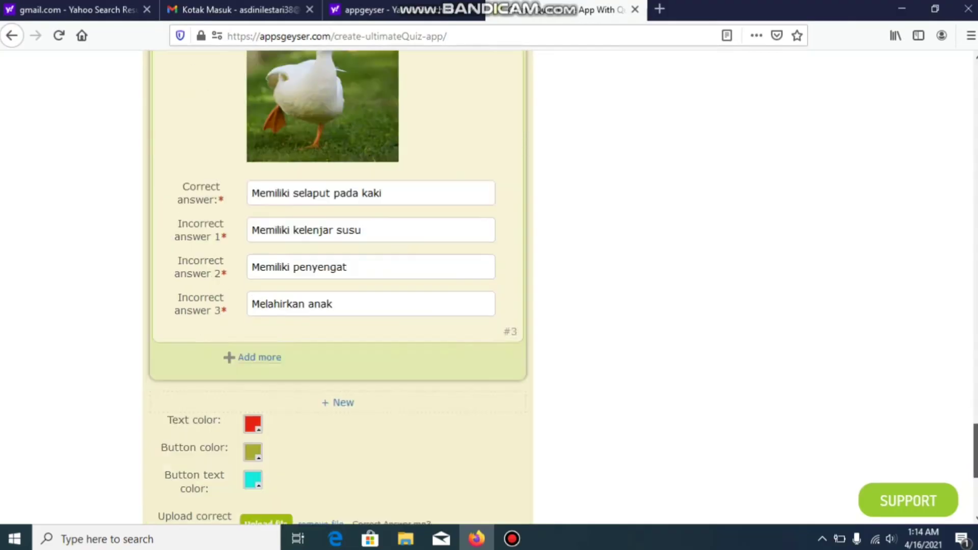
Step: Submit the app settings, name the app "Tematik Kelas 6" and continue to the icon settings
{"action": "scroll", "coordinate": [356, 295], "scroll_direction": "down", "scroll_amount": 5}
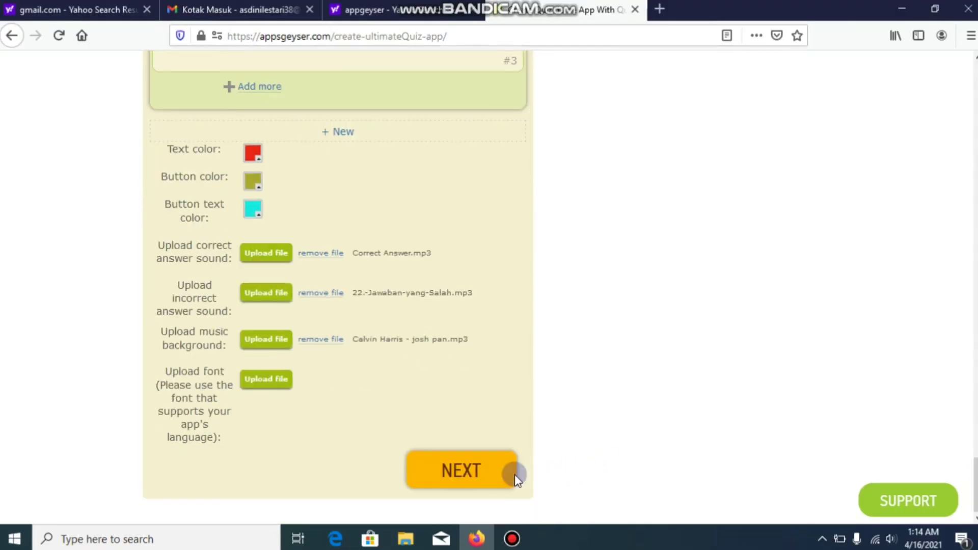
{"action": "left_click", "coordinate": [475, 479]}
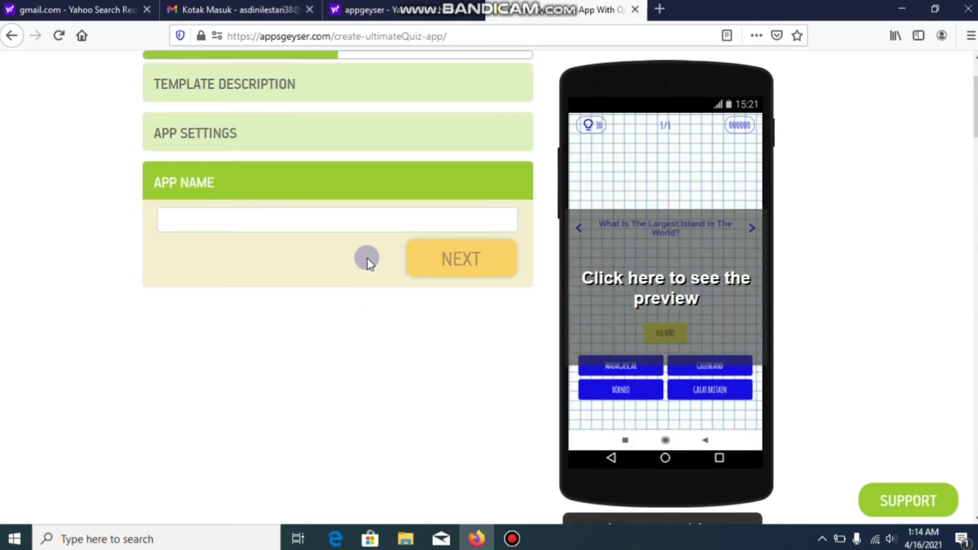
{"action": "left_click", "coordinate": [352, 214]}
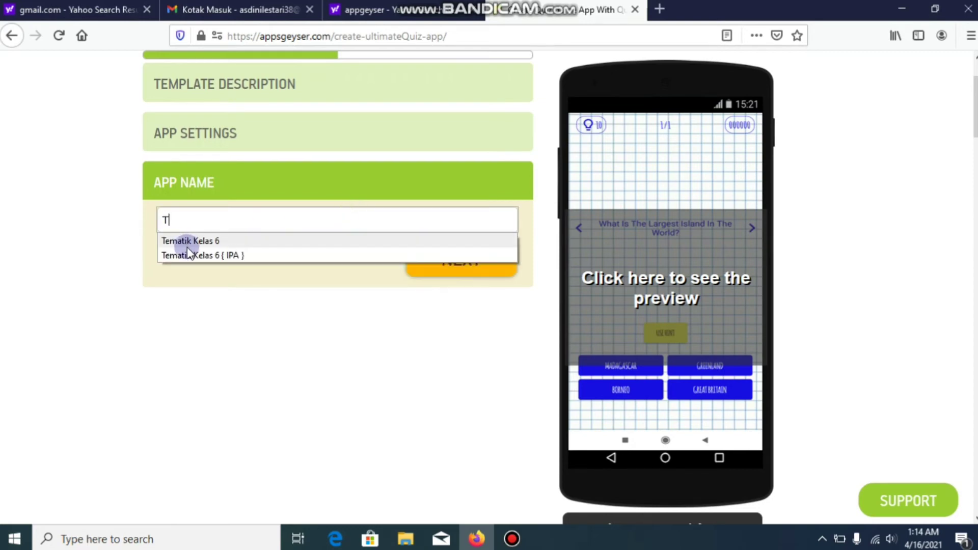
{"action": "left_click", "coordinate": [187, 241]}
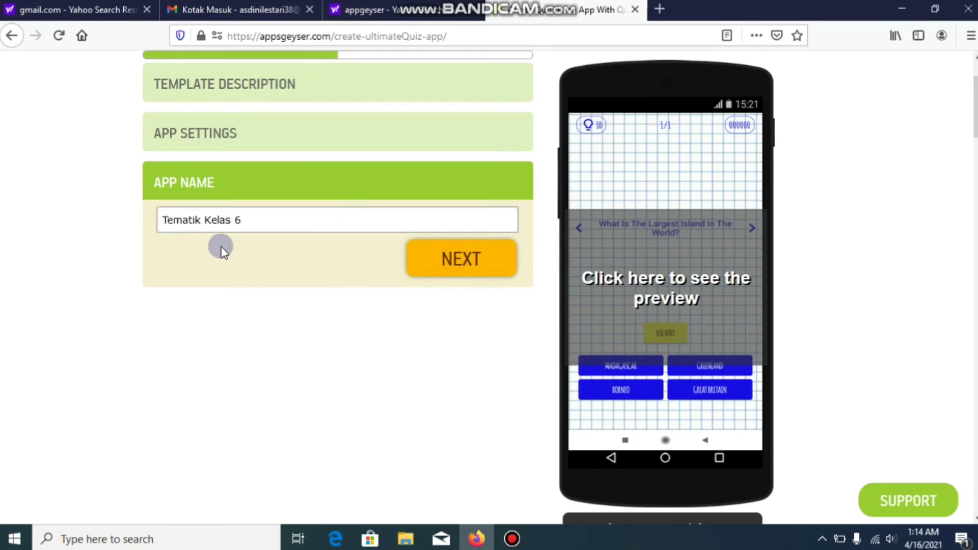
{"action": "left_click", "coordinate": [468, 275]}
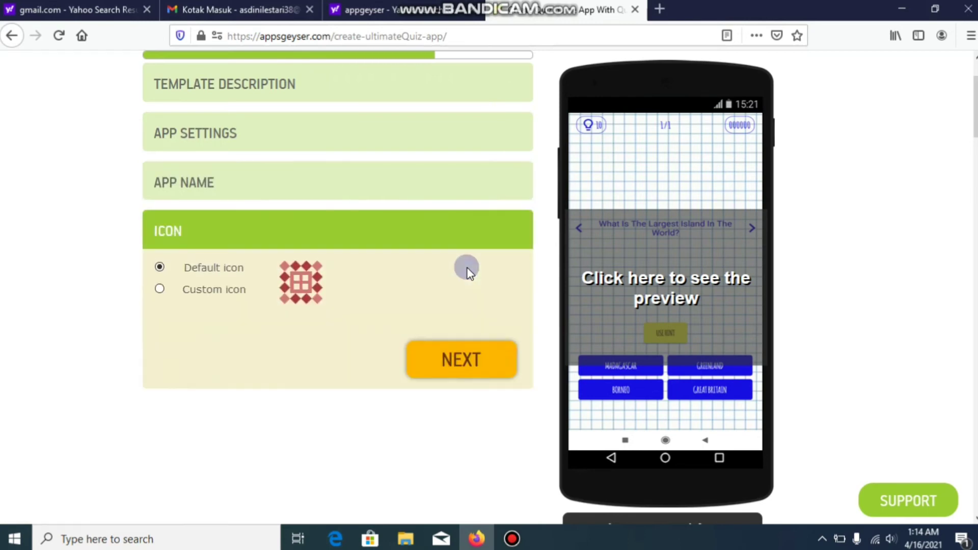
Step: Choose a custom icon for the app and upload the "ciri makhluk hidup1" image from the Downloads folder
{"action": "left_click", "coordinate": [233, 294]}
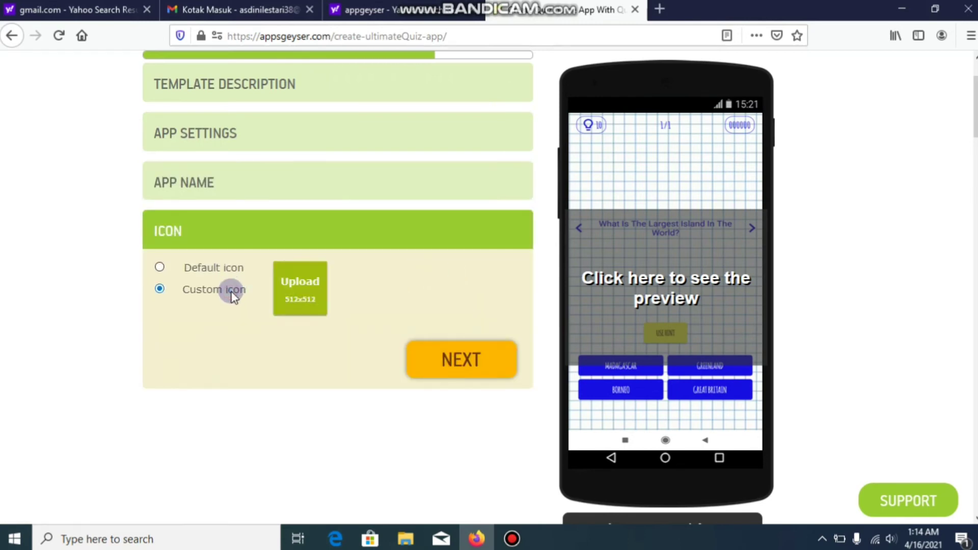
{"action": "left_click", "coordinate": [285, 291]}
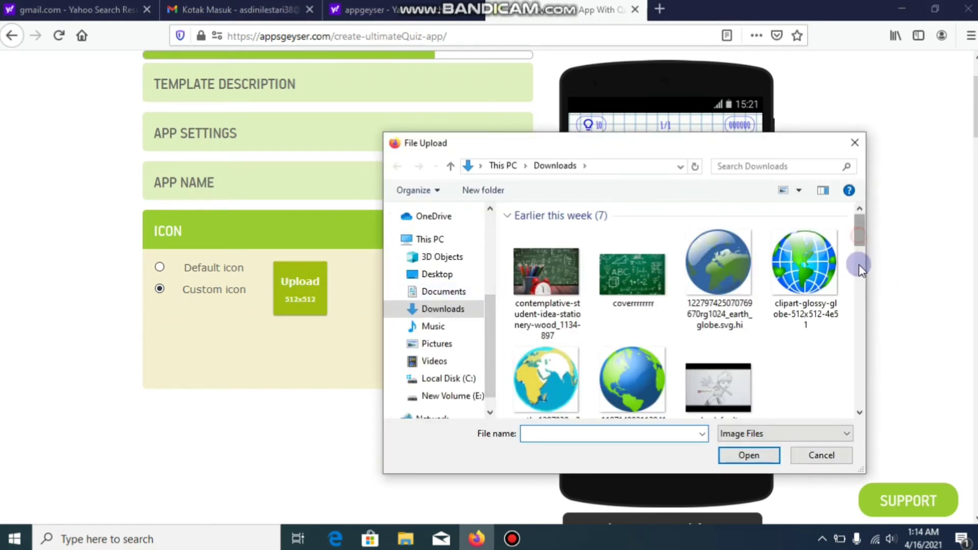
{"action": "left_click", "coordinate": [860, 303]}
{"action": "left_click_drag", "start_coordinate": [859, 303], "coordinate": [858, 396]}
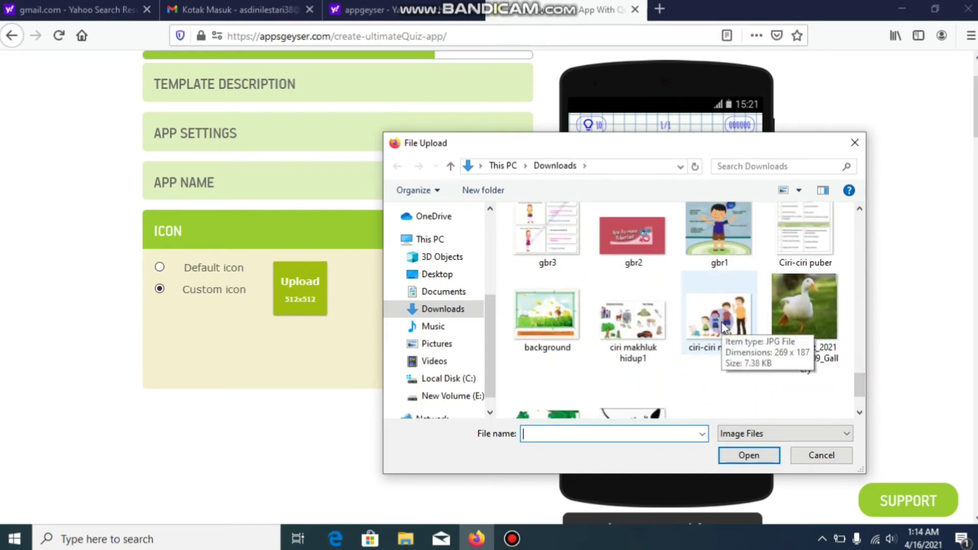
{"action": "left_click", "coordinate": [634, 330]}
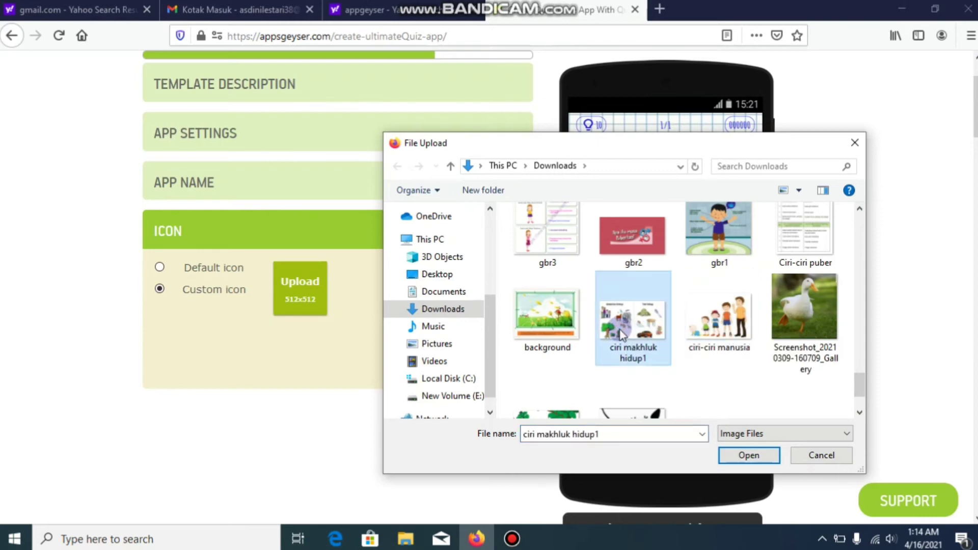
{"action": "left_click", "coordinate": [749, 454]}
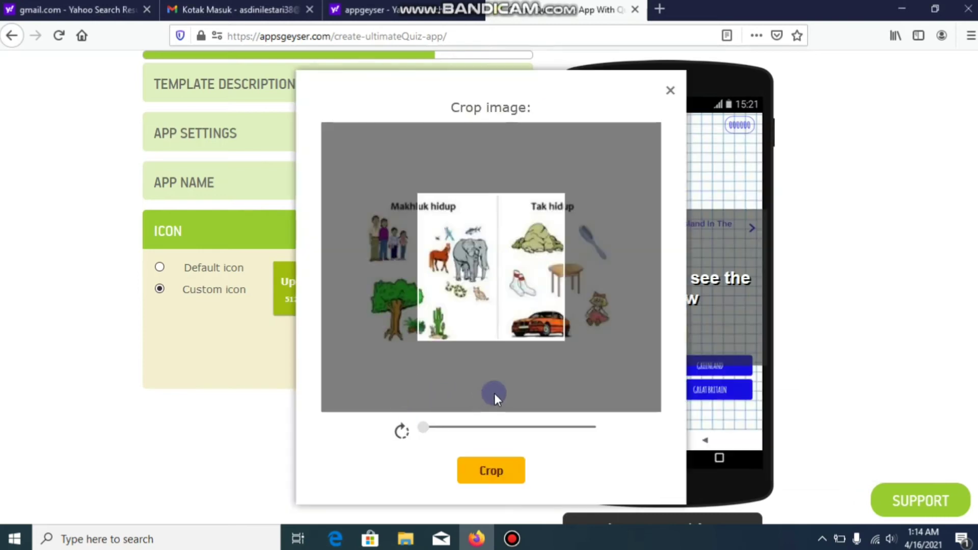
Step: Crop the icon image to its "Makhluk hidup" half and proceed to the final creation stage
{"action": "left_click_drag", "start_coordinate": [499, 304], "coordinate": [565, 303]}
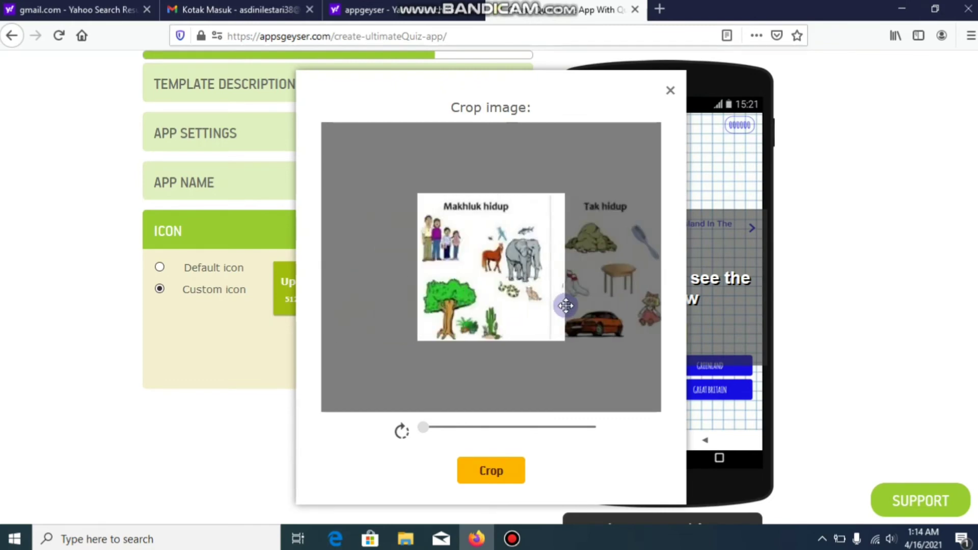
{"action": "left_click", "coordinate": [501, 468]}
{"action": "left_click", "coordinate": [445, 359]}
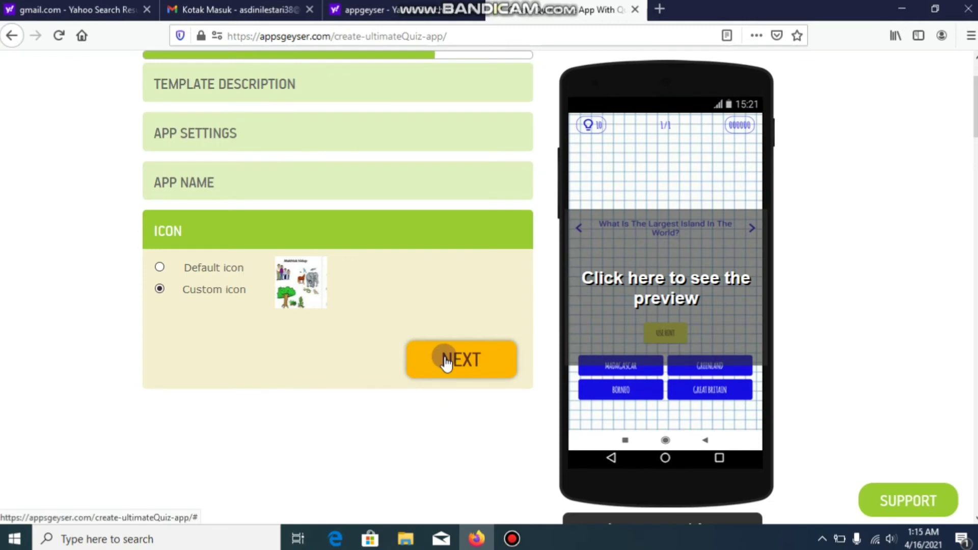
{"action": "left_click", "coordinate": [445, 359]}
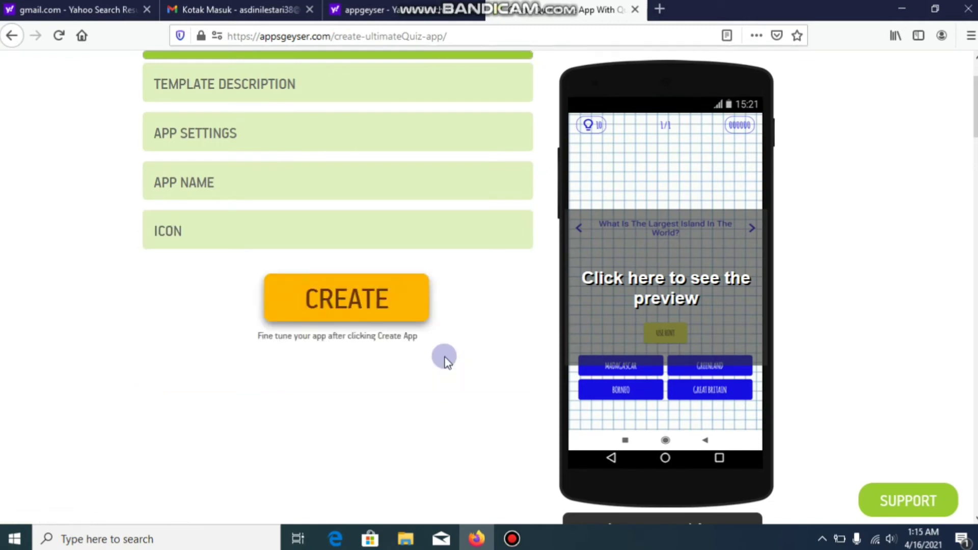
Step: Create the app and continue with Google, signing in with the second listed account
{"action": "left_click", "coordinate": [367, 301]}
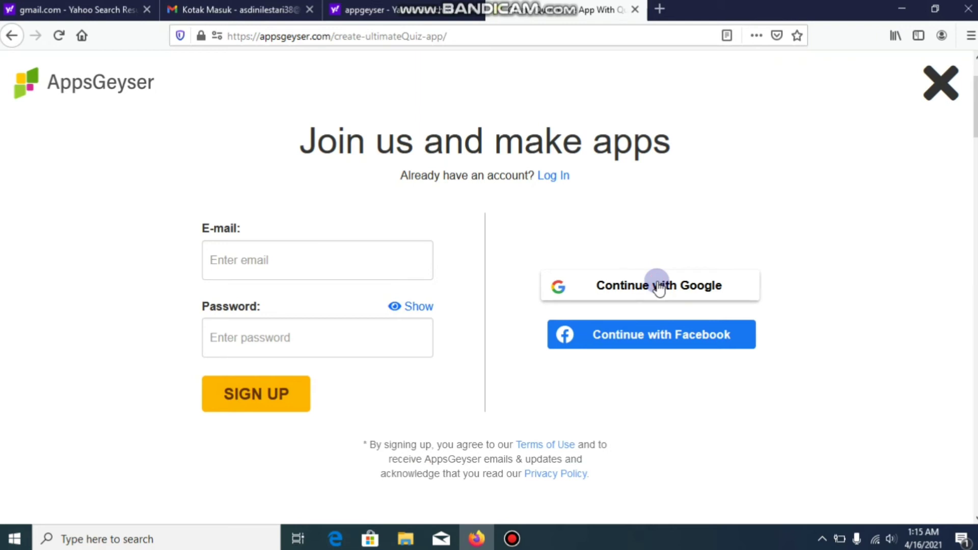
{"action": "left_click", "coordinate": [658, 286]}
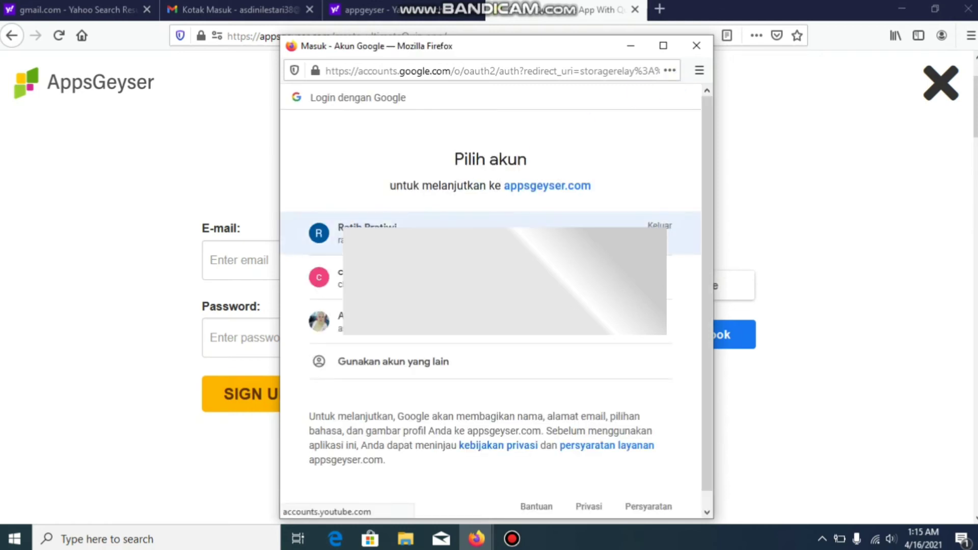
{"action": "left_click", "coordinate": [340, 277]}
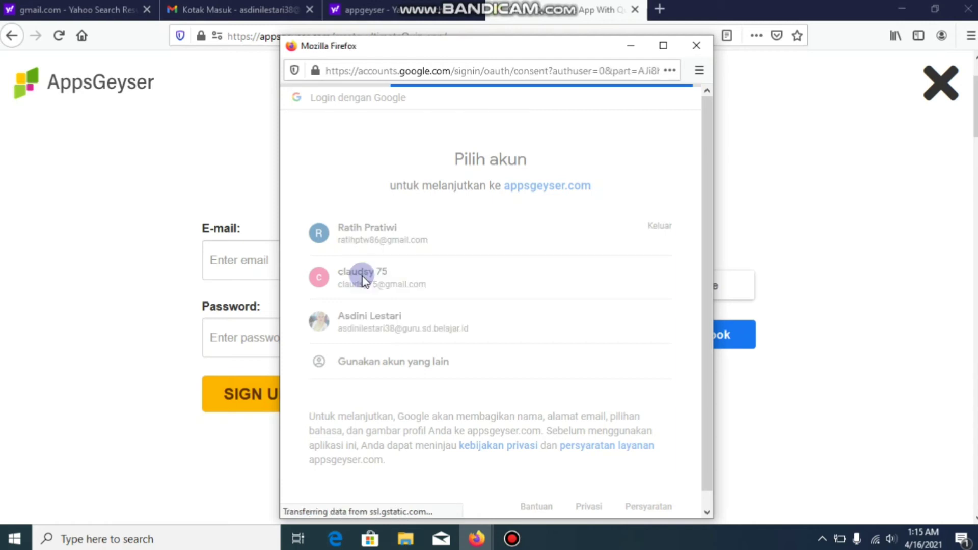
{"action": "left_click", "coordinate": [363, 277]}
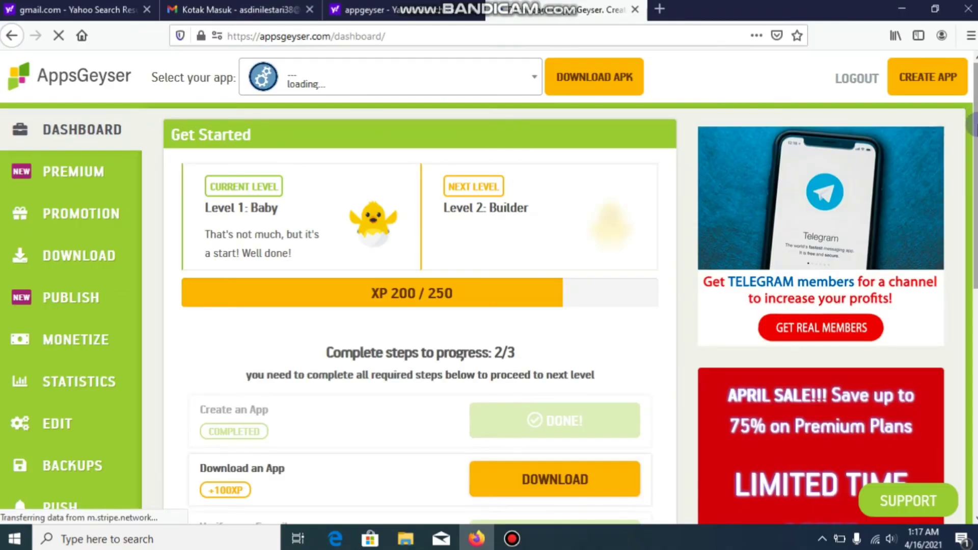
Step: Open the download page for Tematik Kelas 6 from the dashboard and send the app to the account's e-mail
{"action": "scroll", "coordinate": [488, 285], "scroll_direction": "down", "scroll_amount": 2}
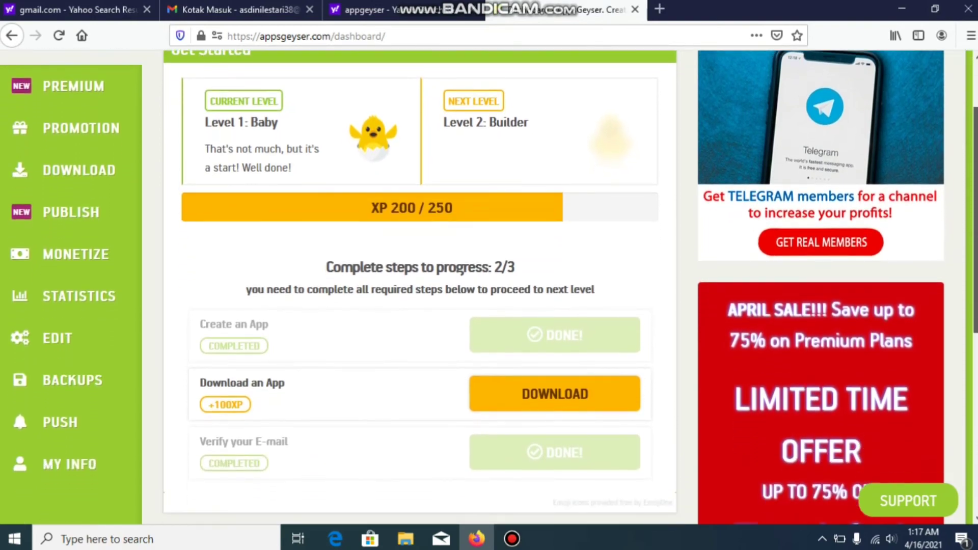
{"action": "scroll", "coordinate": [489, 285], "scroll_direction": "down", "scroll_amount": 5}
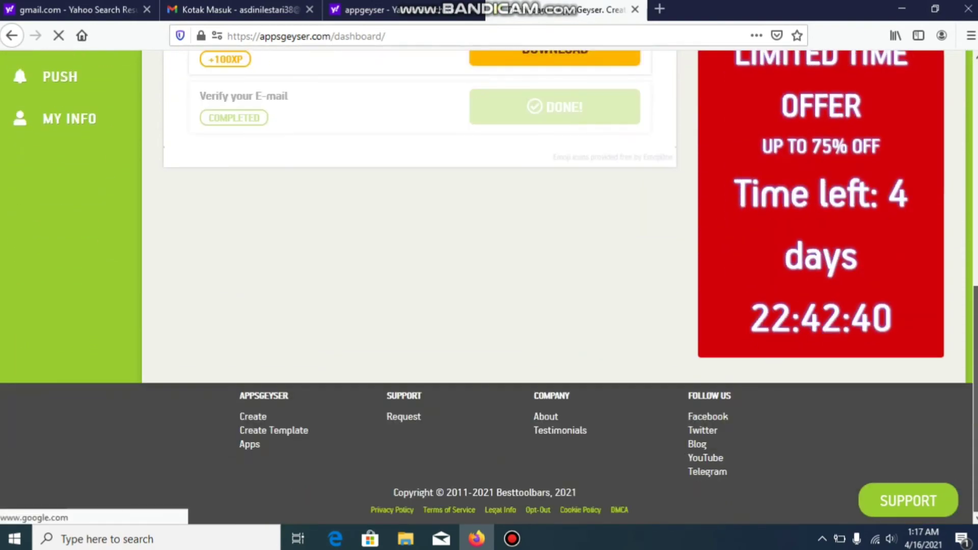
{"action": "scroll", "coordinate": [974, 126], "scroll_direction": "up", "scroll_amount": 7}
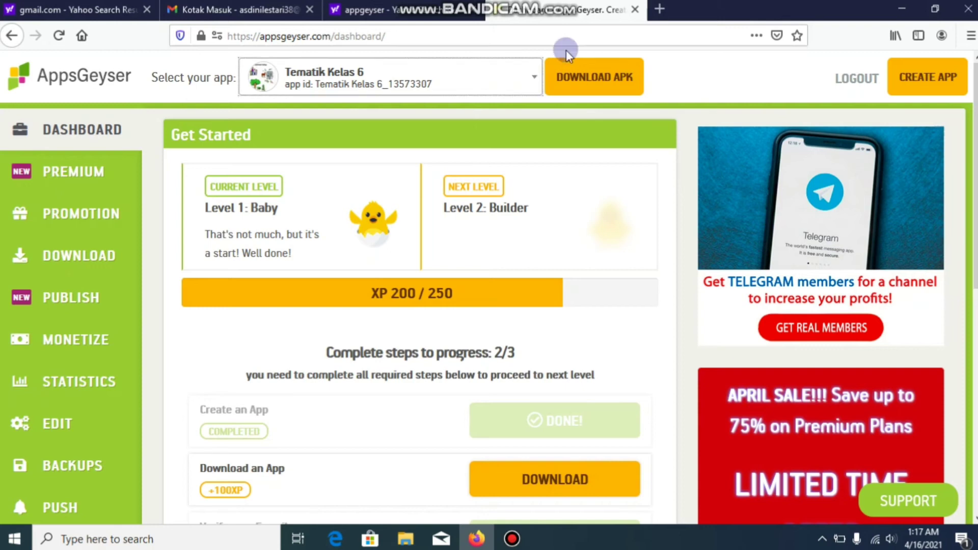
{"action": "left_click", "coordinate": [591, 87]}
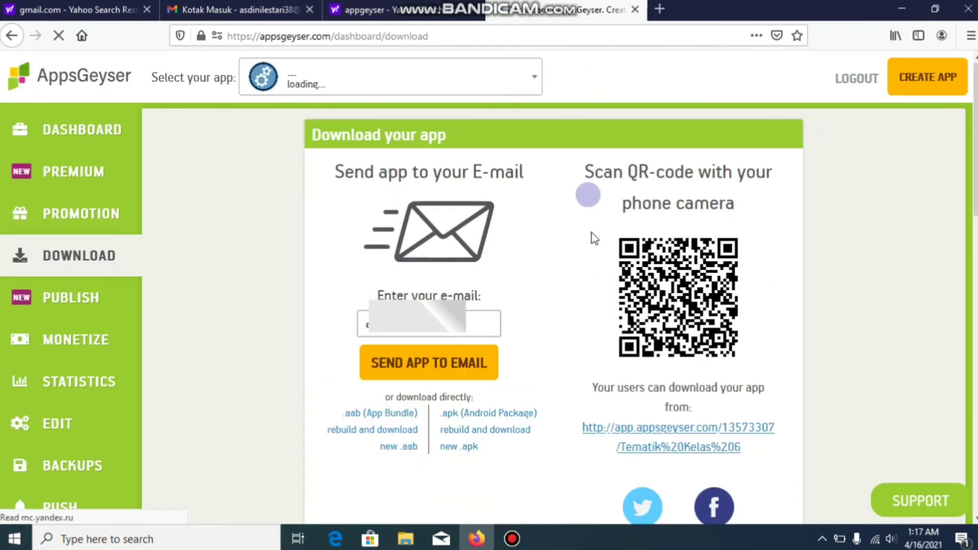
{"action": "left_click", "coordinate": [420, 365]}
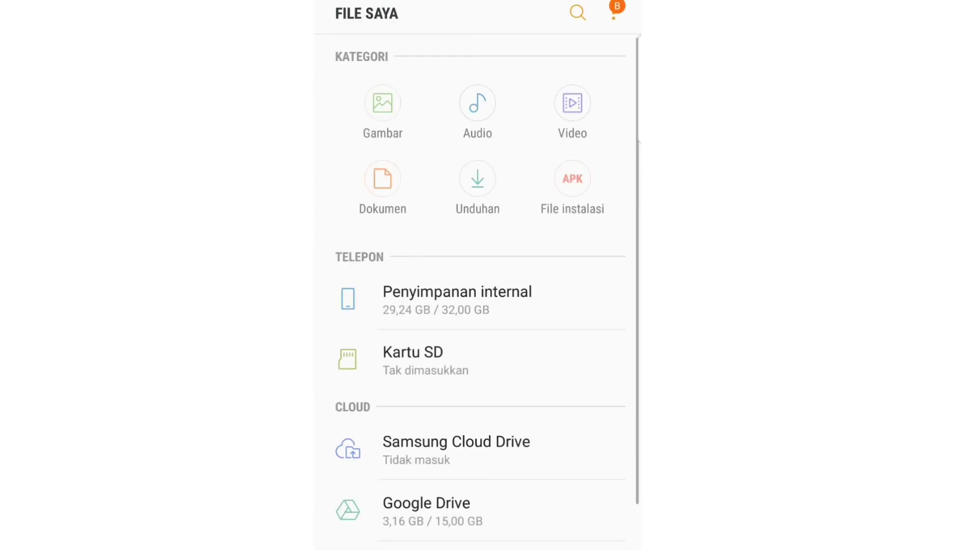
Step: On the phone, install the Tematik Kelas 6 APK from the Unduhan folder and close the installer
{"action": "left_click", "coordinate": [478, 186]}
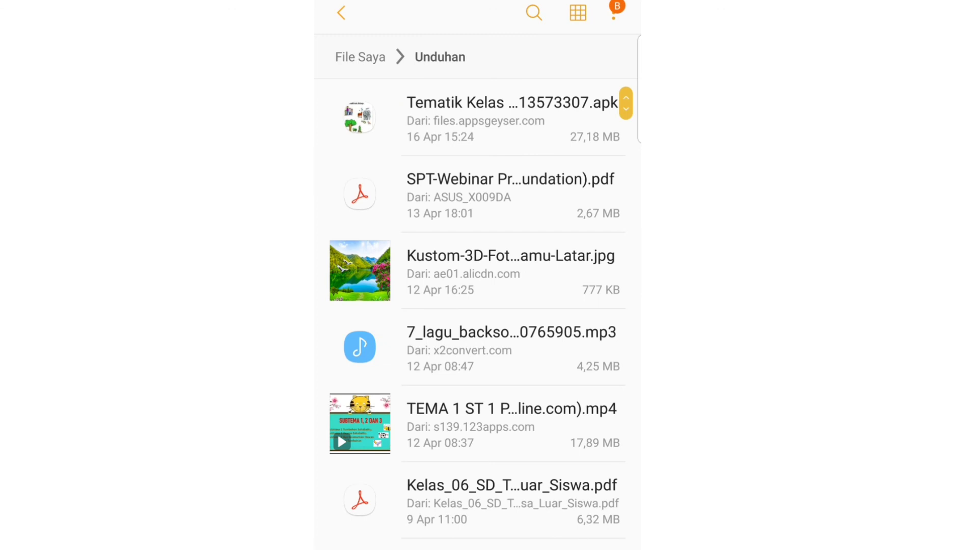
{"action": "left_click", "coordinate": [509, 118]}
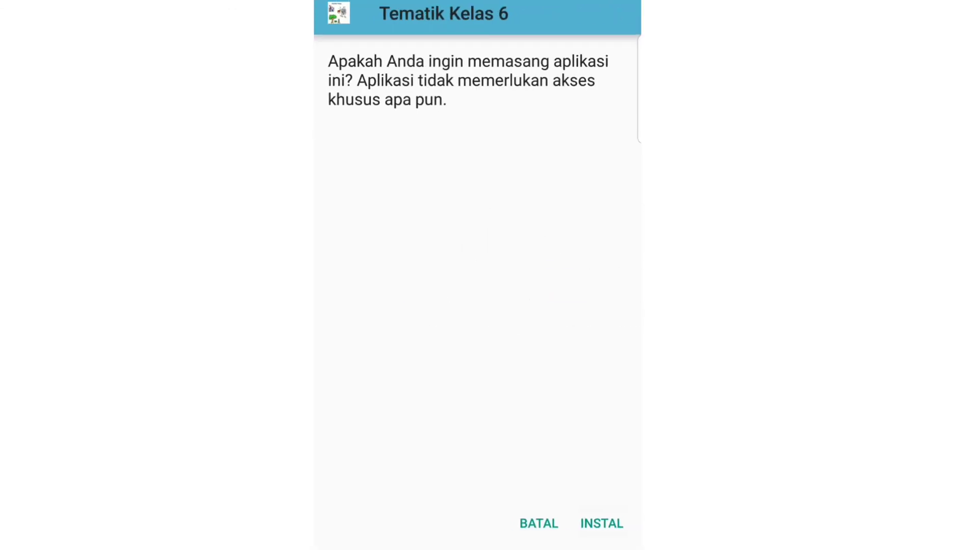
{"action": "left_click", "coordinate": [601, 523]}
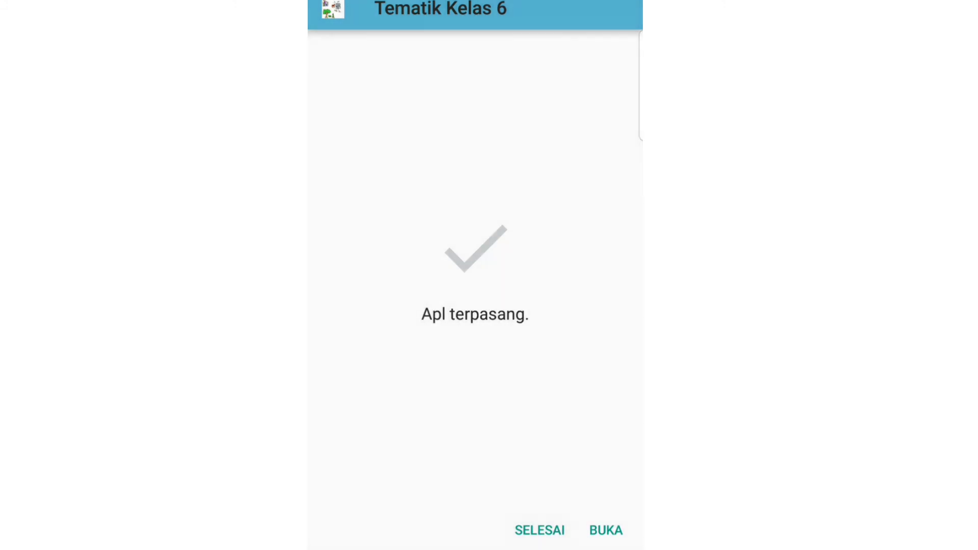
{"action": "left_click", "coordinate": [539, 530]}
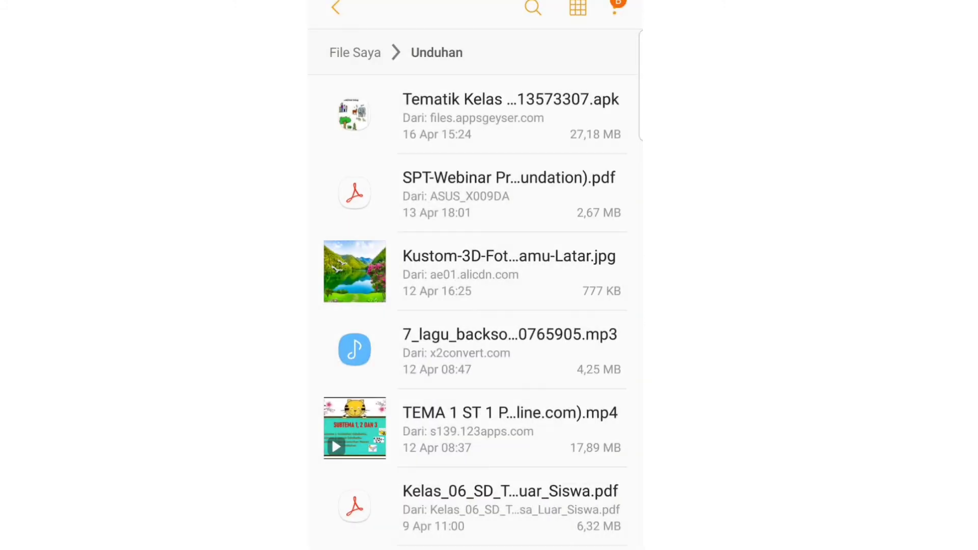
Step: Launch Tematik Kelas 6 from the phone's app list, declining to send it to Play Protect for scanning
{"action": "key", "text": "super"}
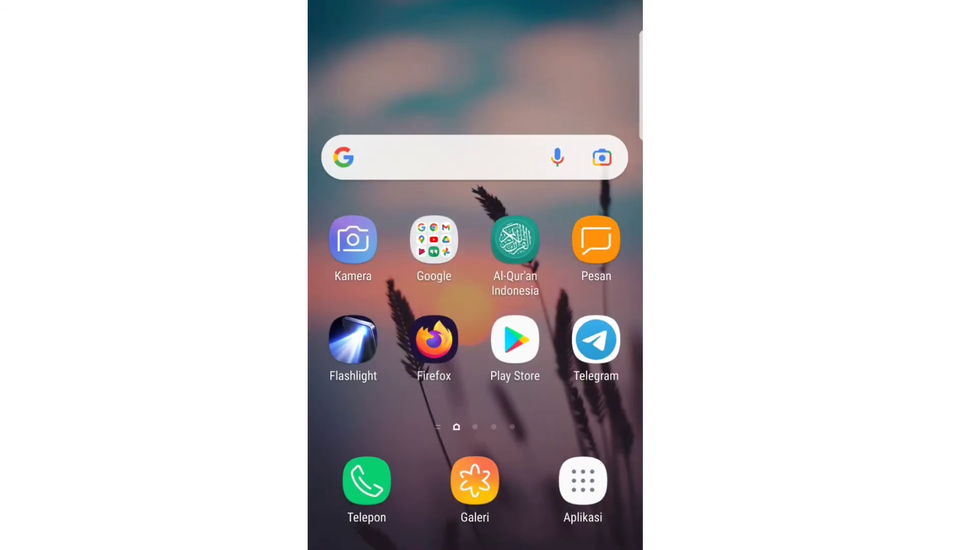
{"action": "left_click_drag", "start_coordinate": [475, 458], "coordinate": [475, 203]}
{"action": "left_click_drag", "start_coordinate": [560, 306], "coordinate": [382, 306]}
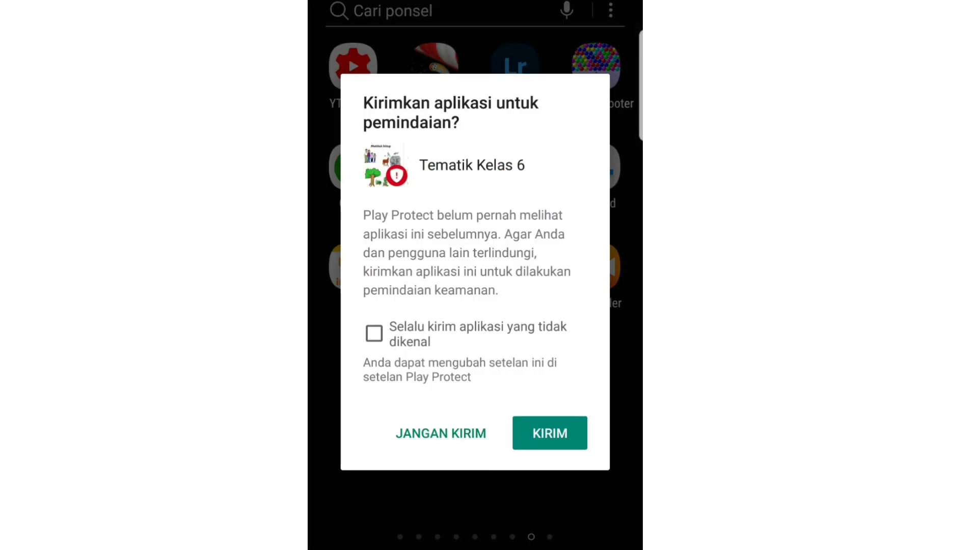
{"action": "left_click", "coordinate": [441, 433]}
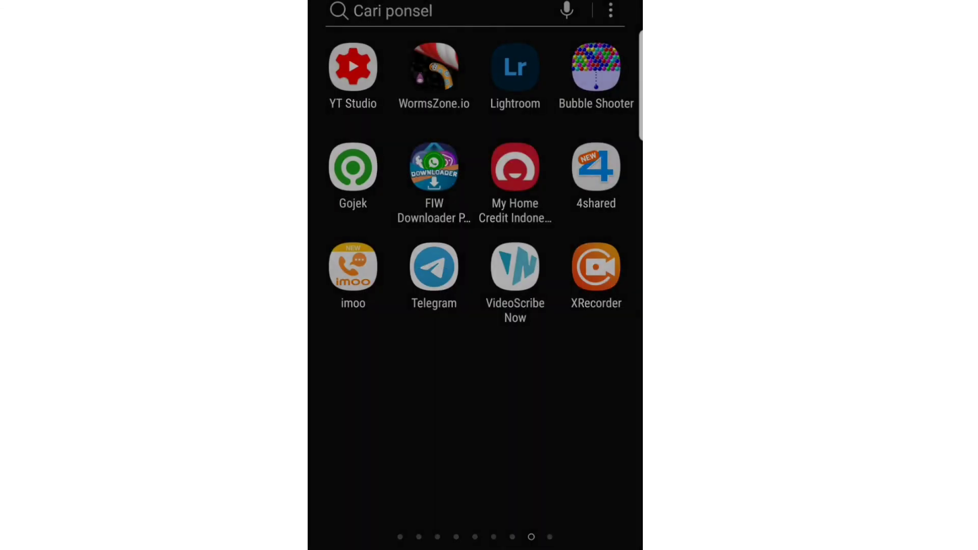
{"action": "left_click_drag", "start_coordinate": [560, 306], "coordinate": [382, 305]}
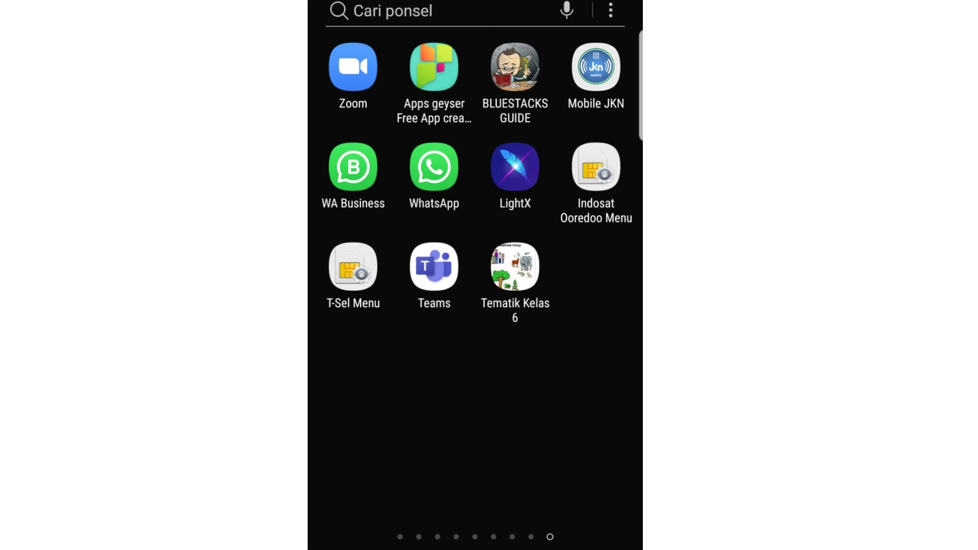
{"action": "left_click", "coordinate": [514, 266]}
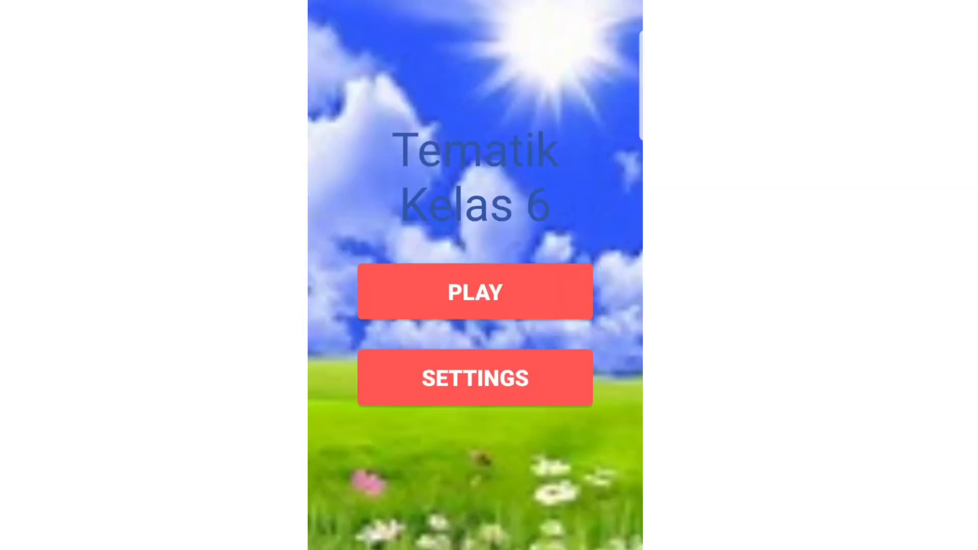
Step: Start playing, check the questions in Category 1 "Ciri-ciri makhluk" and return to the category list
{"action": "left_click", "coordinate": [475, 292]}
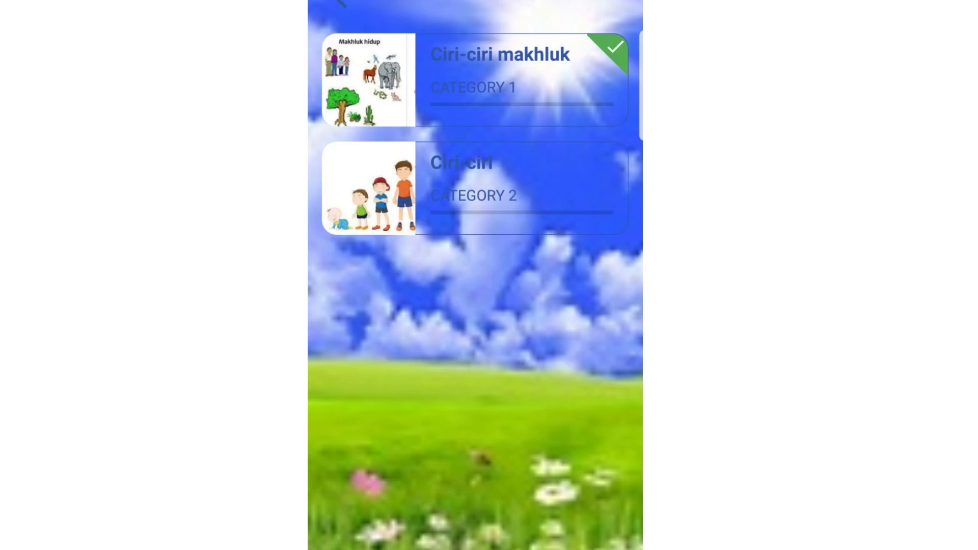
{"action": "left_click", "coordinate": [474, 79]}
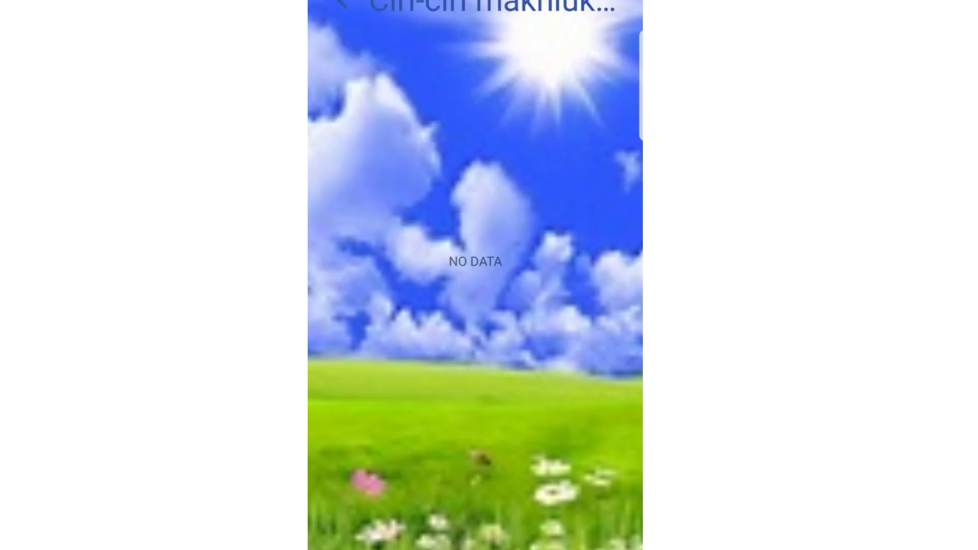
{"action": "left_click", "coordinate": [341, 4]}
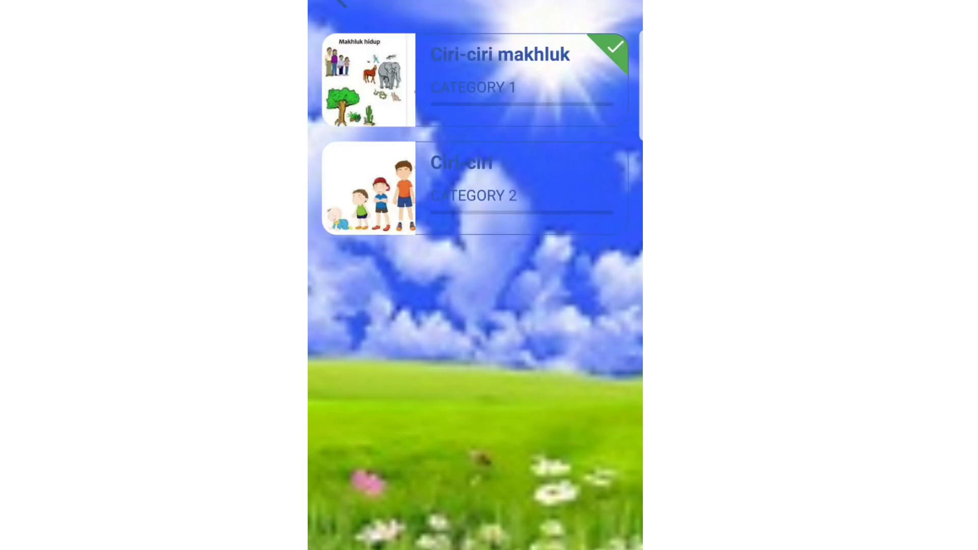
Step: Open Category 2 and answer question 1 with "Mencangkok" and question 2 with "Mimikri", proceeding to question 3
{"action": "left_click", "coordinate": [473, 188]}
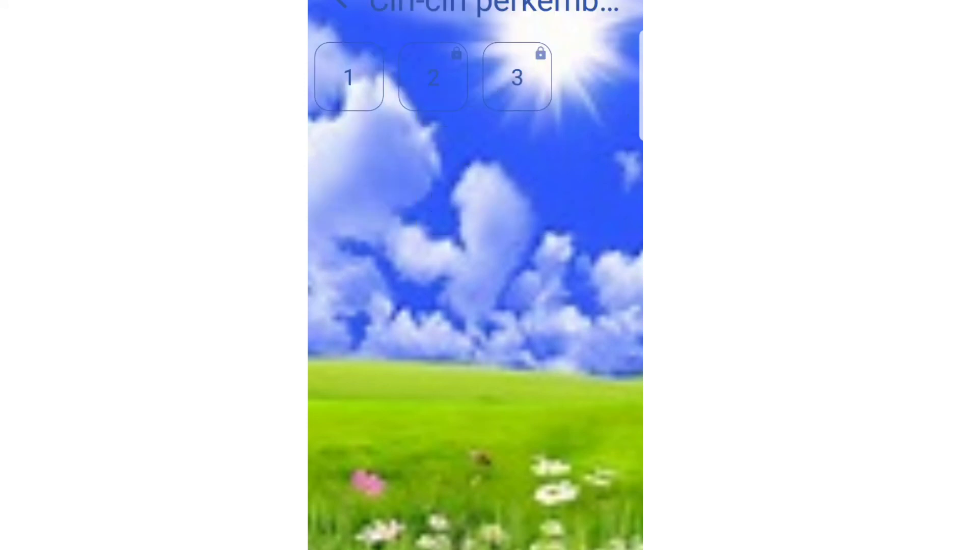
{"action": "left_click", "coordinate": [348, 77]}
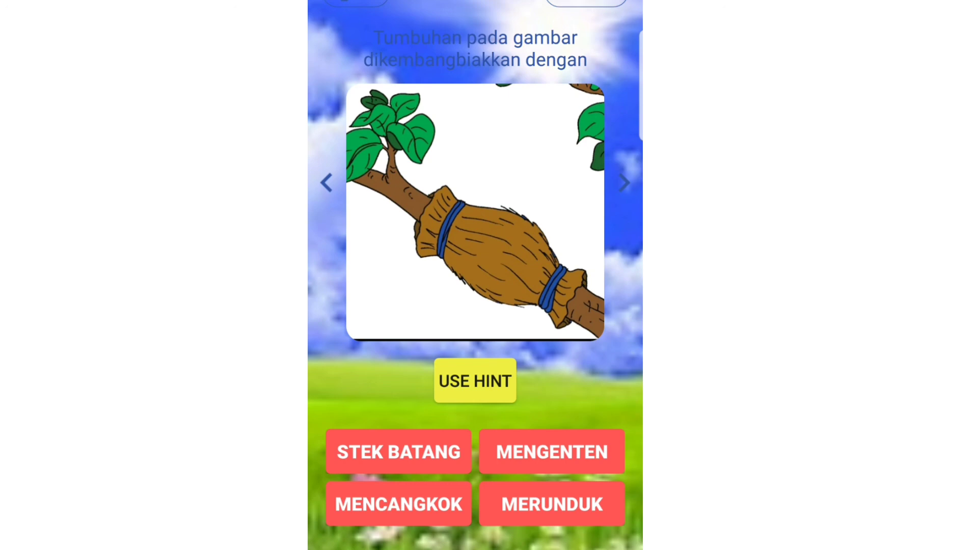
{"action": "left_click", "coordinate": [398, 504]}
{"action": "left_click", "coordinate": [475, 508]}
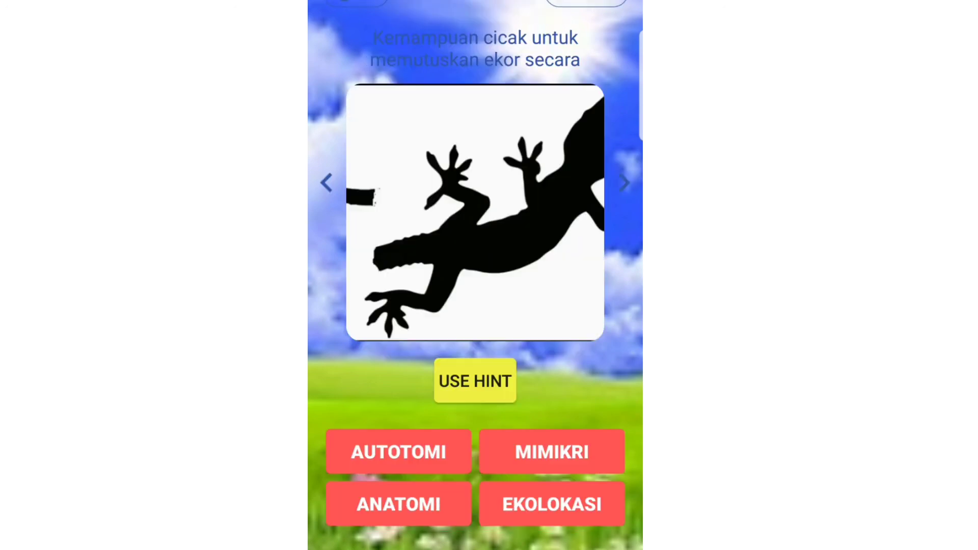
{"action": "left_click", "coordinate": [552, 452]}
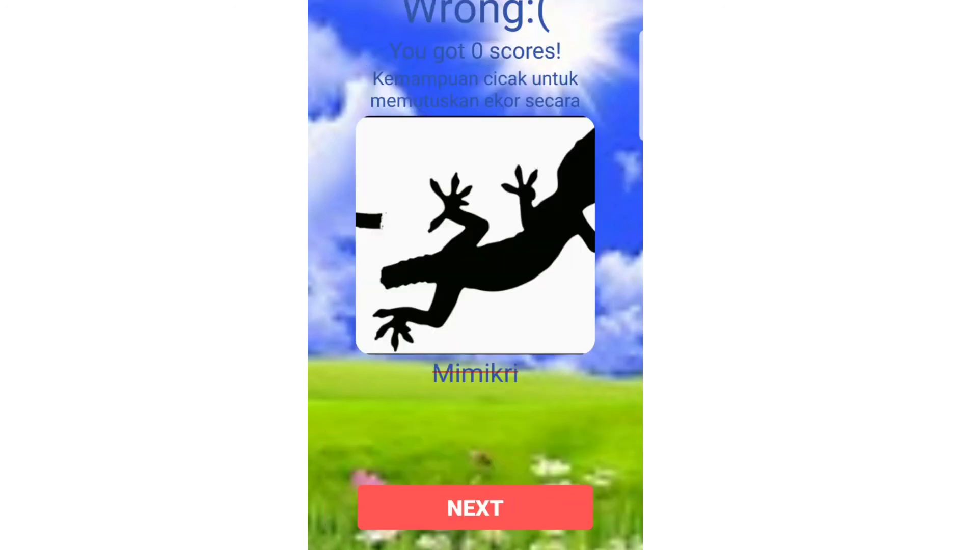
{"action": "left_click", "coordinate": [475, 508]}
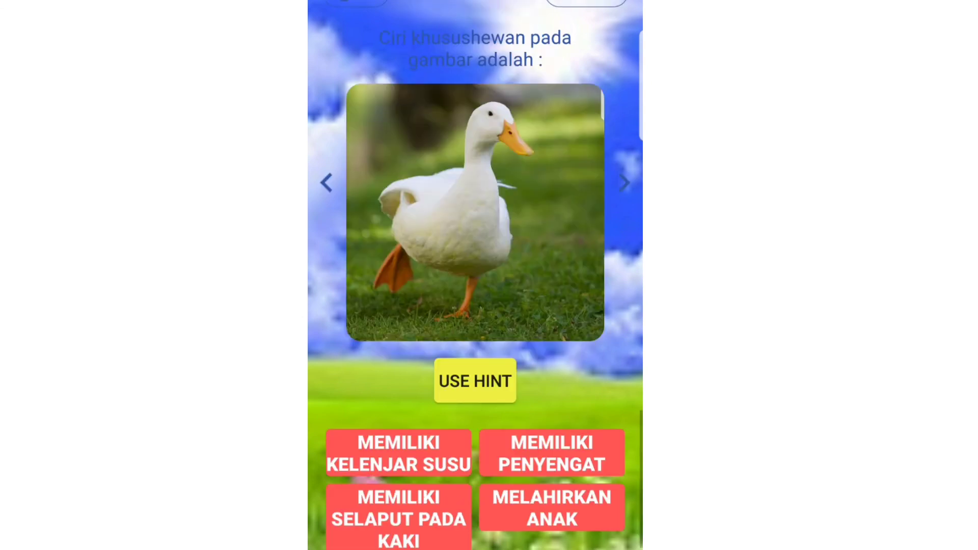
Step: Go back to the category list, reopen question 3 of Category 2 and answer it with "Melahirkan anak"
{"action": "key", "text": "Escape"}
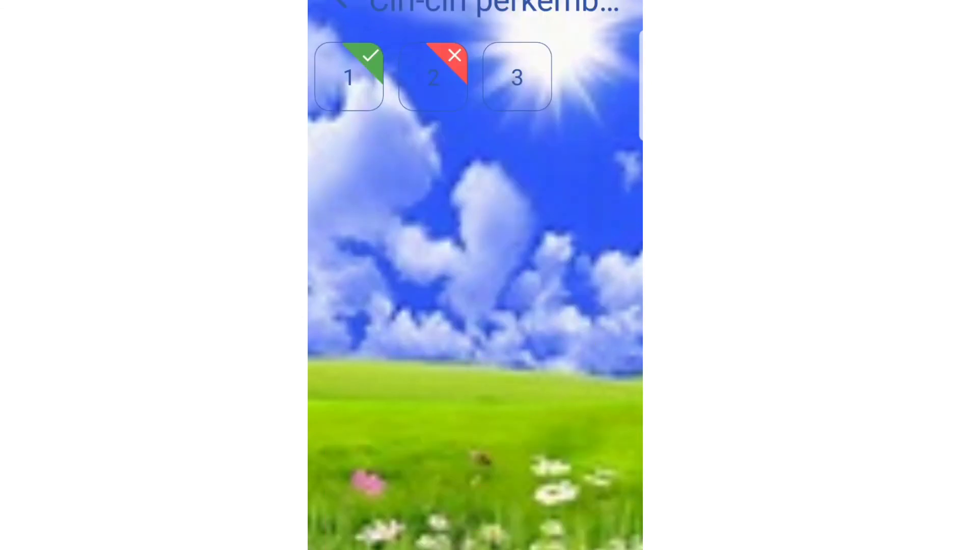
{"action": "key", "text": "Escape"}
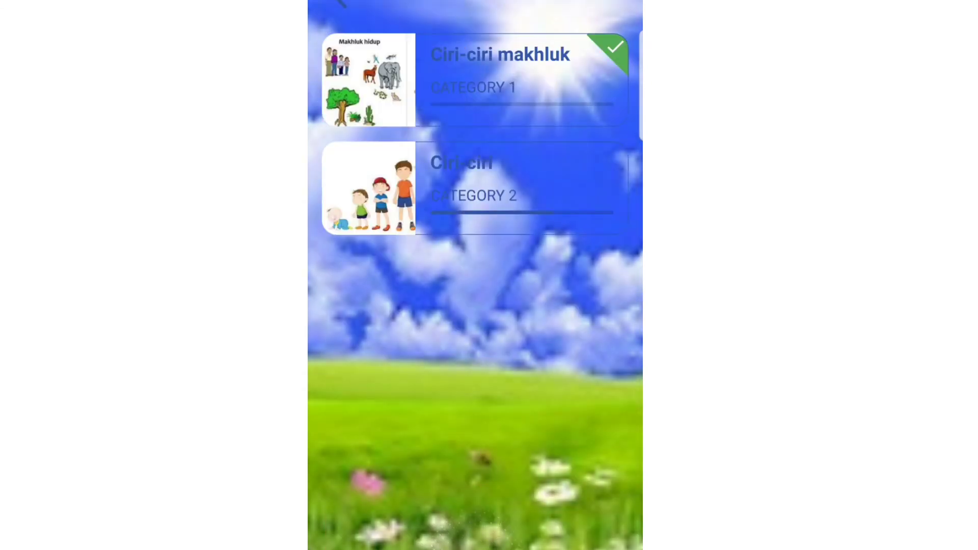
{"action": "left_click", "coordinate": [475, 187]}
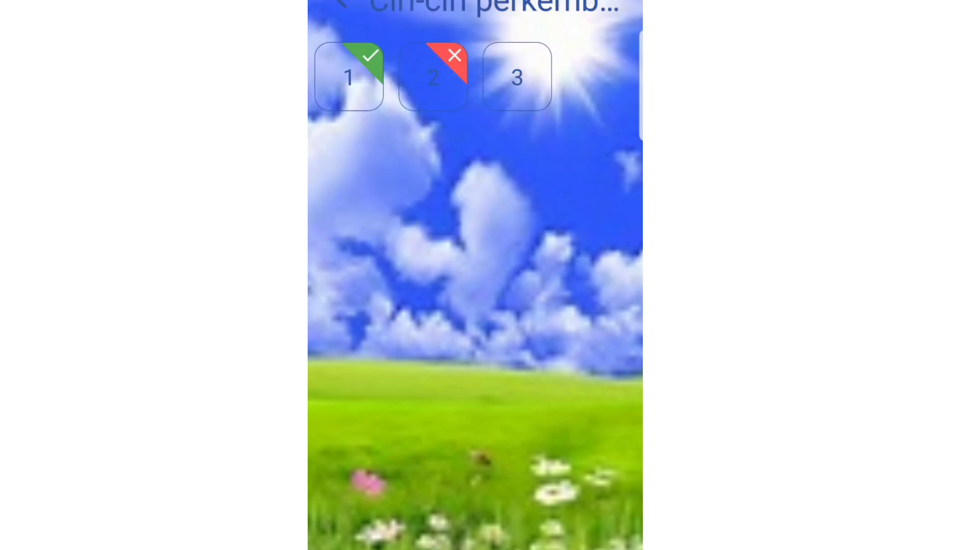
{"action": "left_click", "coordinate": [517, 77]}
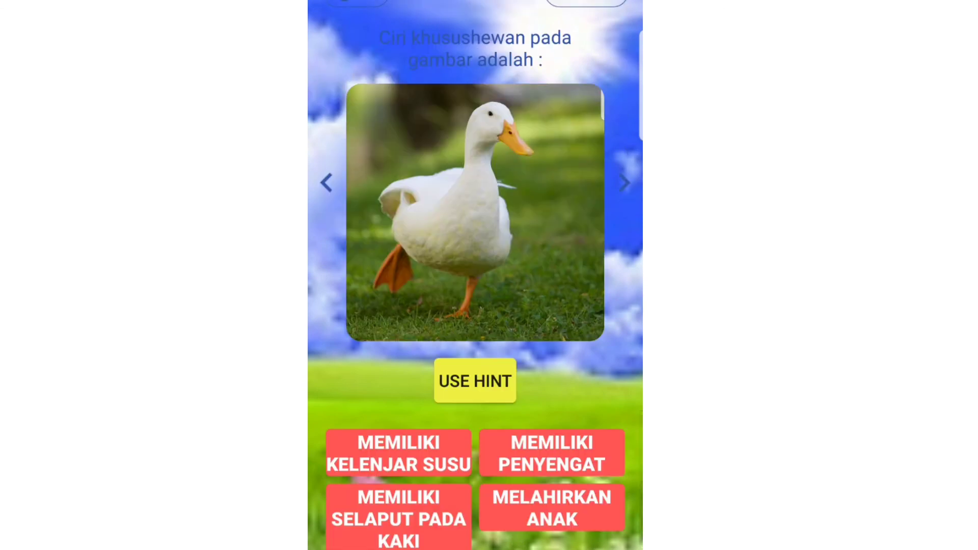
{"action": "left_click", "coordinate": [551, 508]}
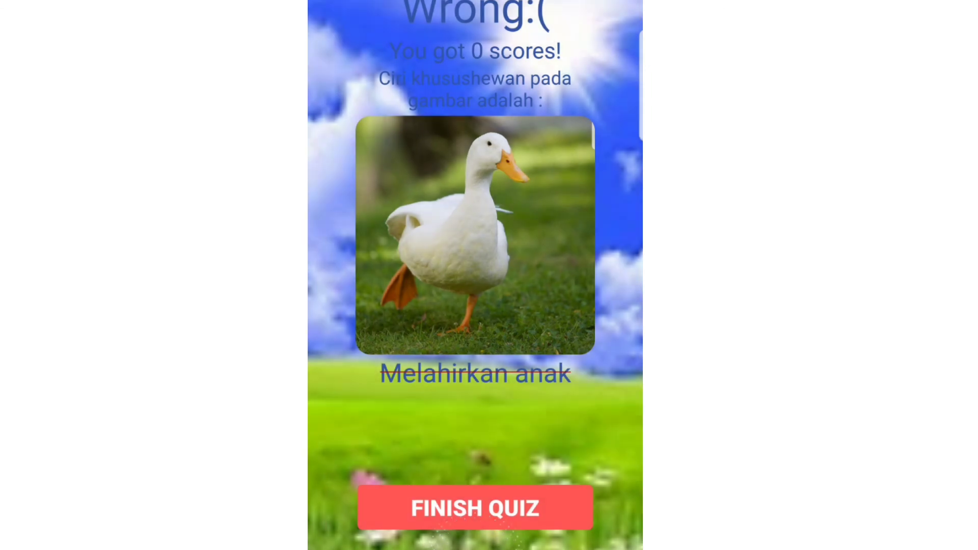